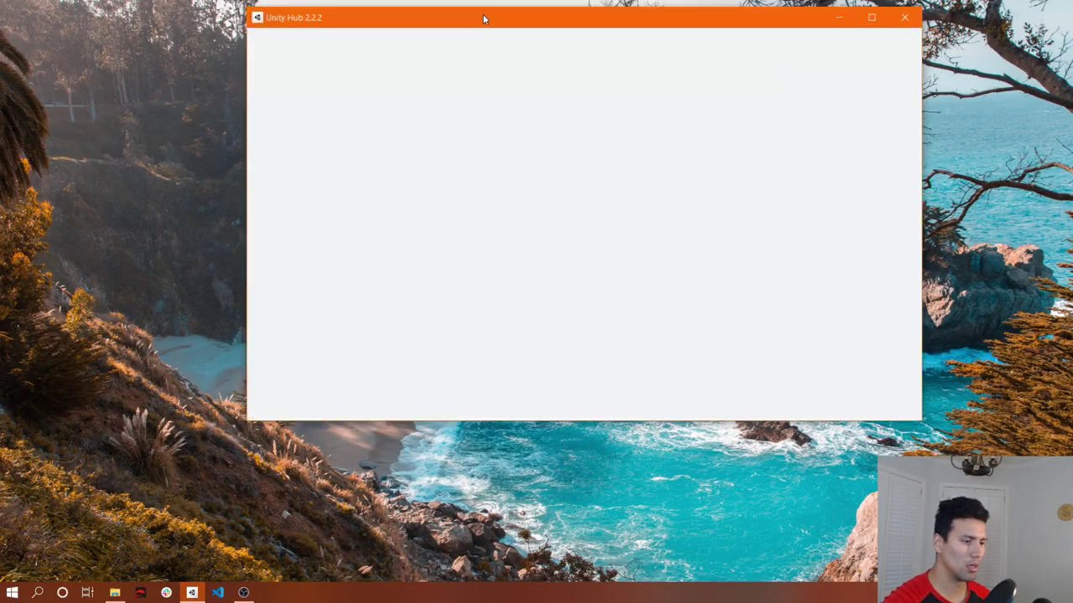
- Create a new 3D project named "VR Oculus Controllers" in the Virtual Reality folder
{"action": "left_click_drag", "start_coordinate": [483, 14], "coordinate": [391, 82]}
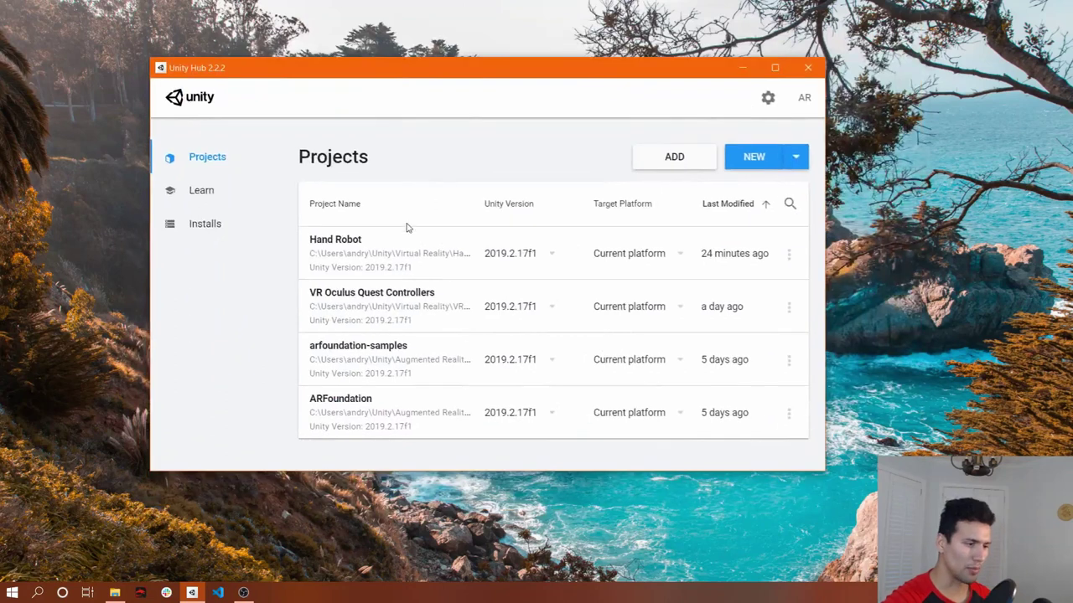
{"action": "left_click", "coordinate": [746, 159]}
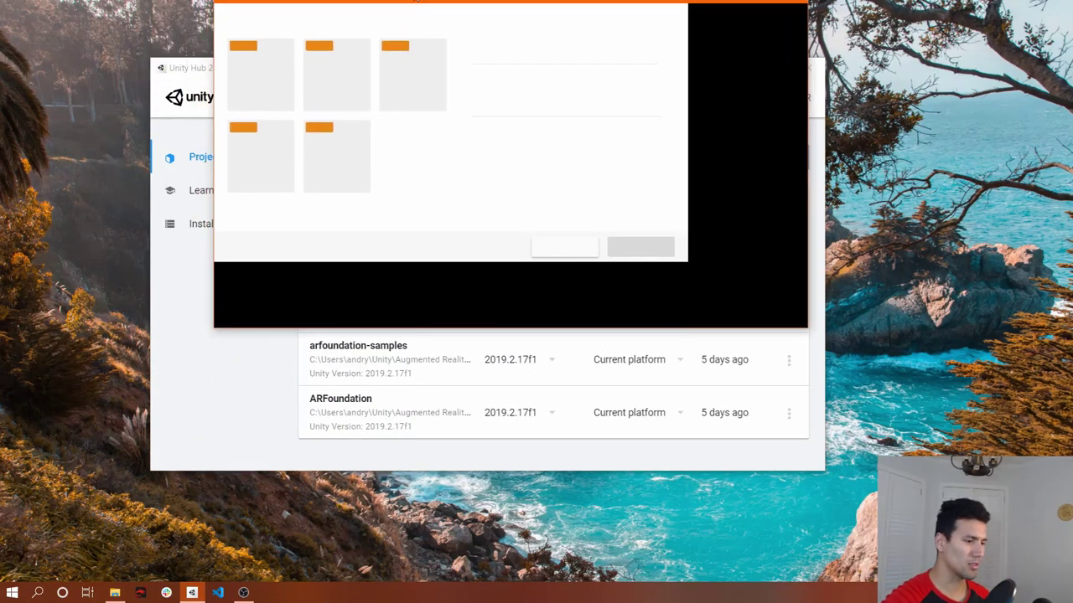
{"action": "left_click", "coordinate": [576, 176]}
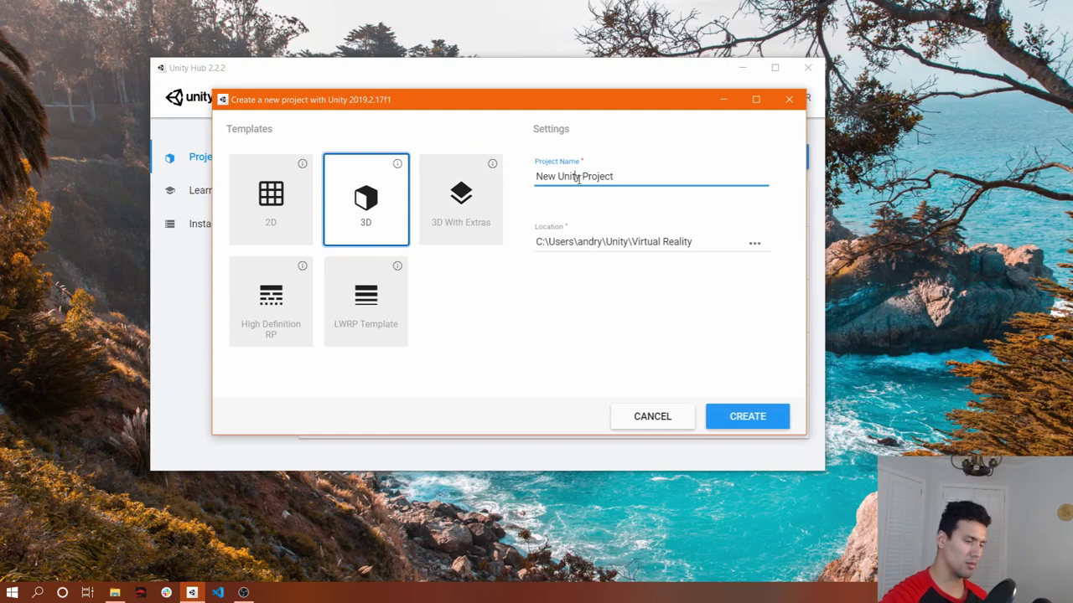
{"action": "key", "text": "ctrl+a"}
{"action": "key", "text": "BackSpace"}
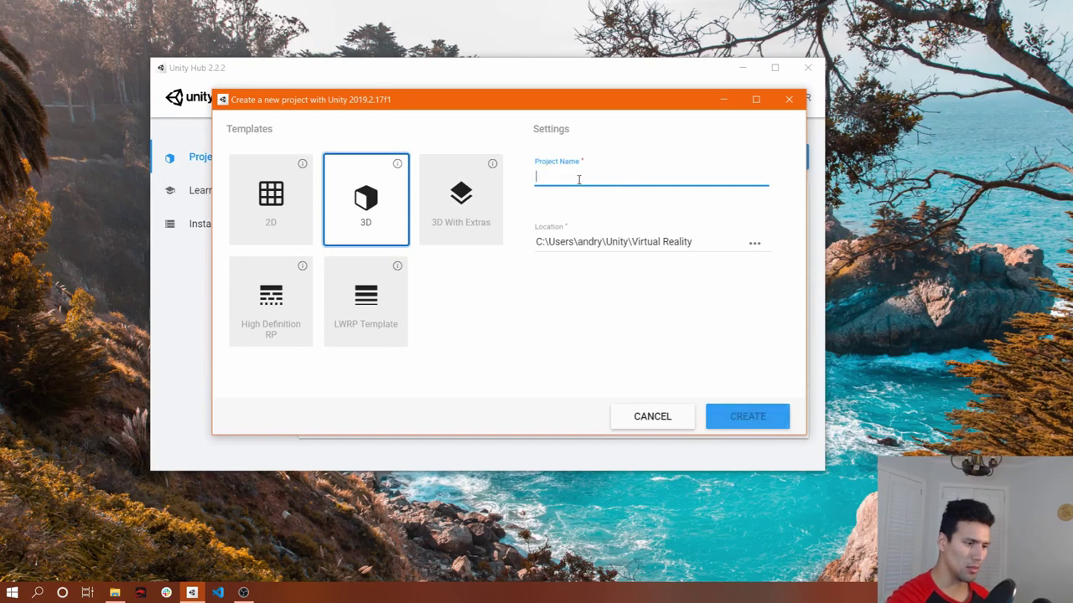
{"action": "type", "text": "VR"}
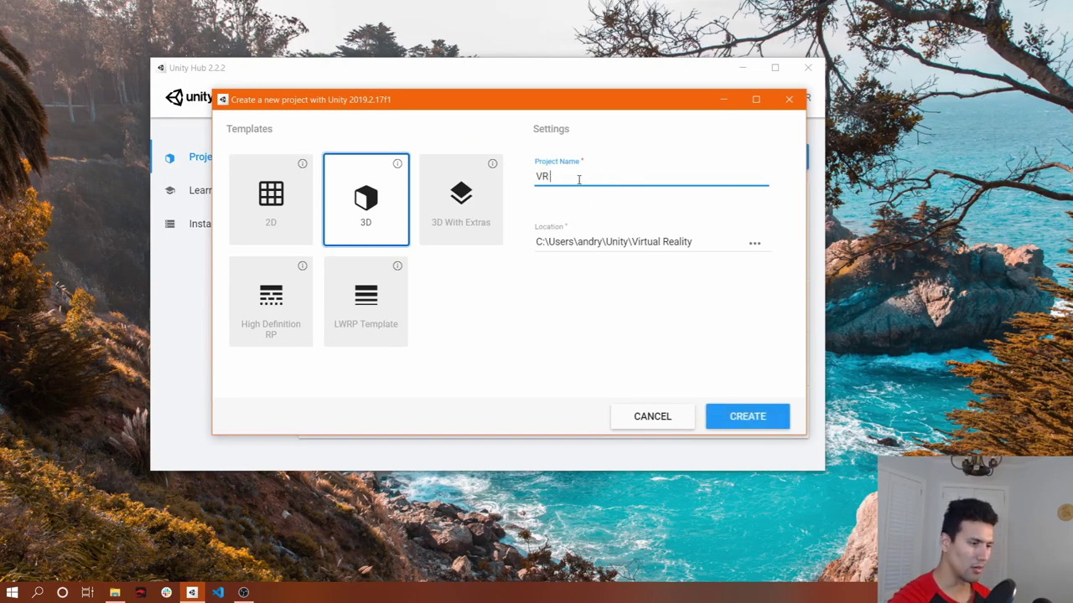
{"action": "type", "text": " Ocu"}
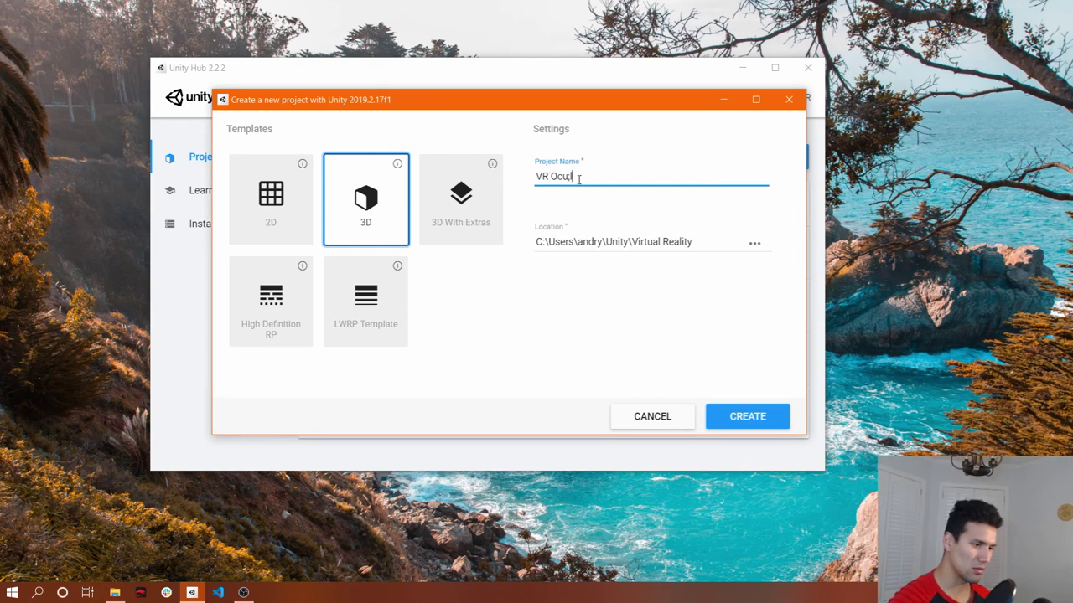
{"action": "type", "text": "lus"}
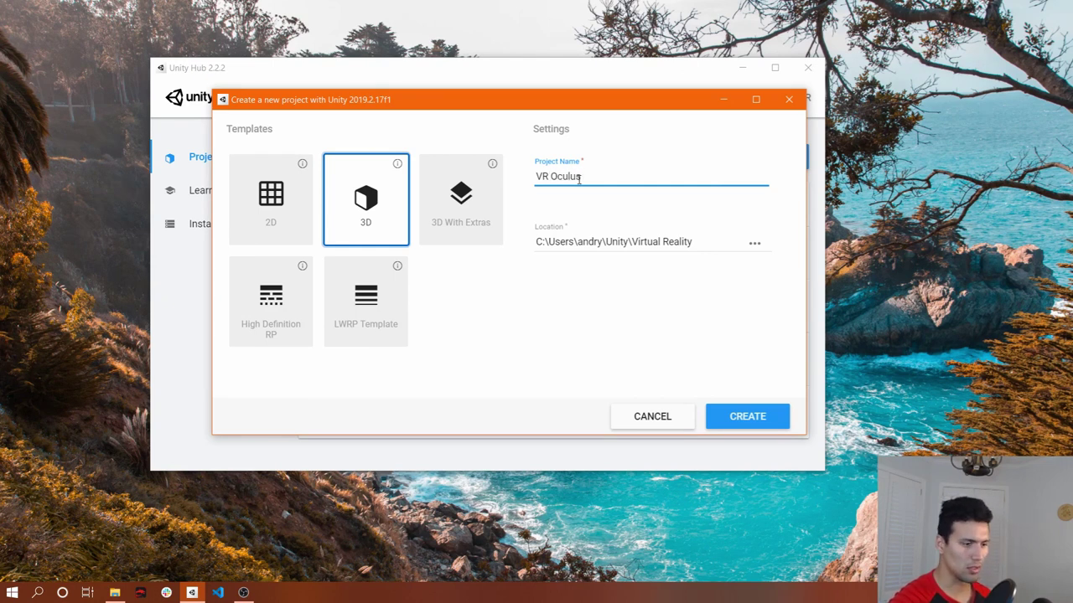
{"action": "type", "text": " Controller"}
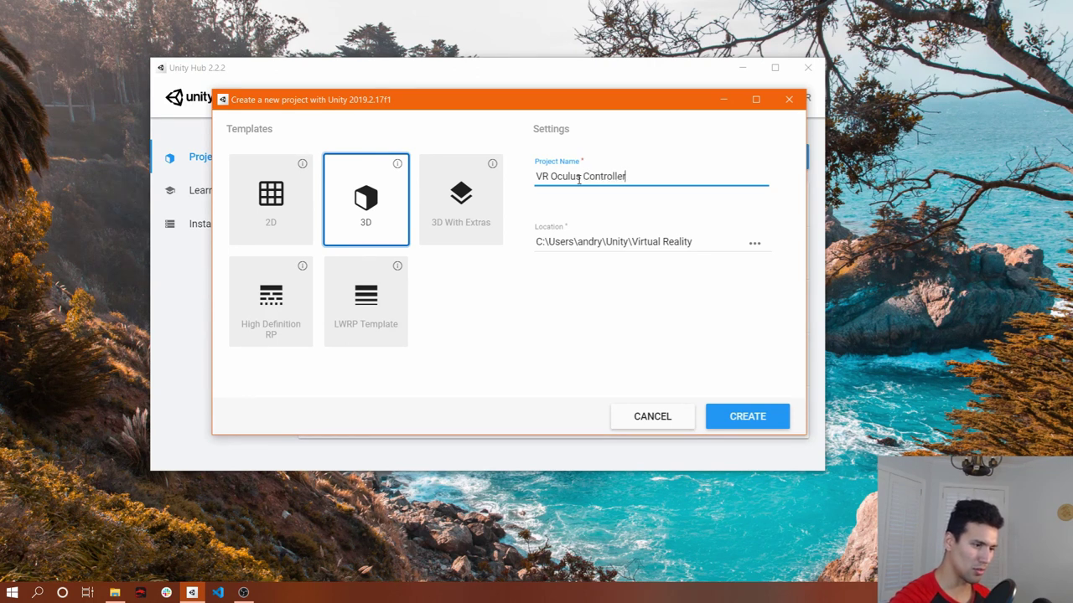
{"action": "type", "text": "ss"}
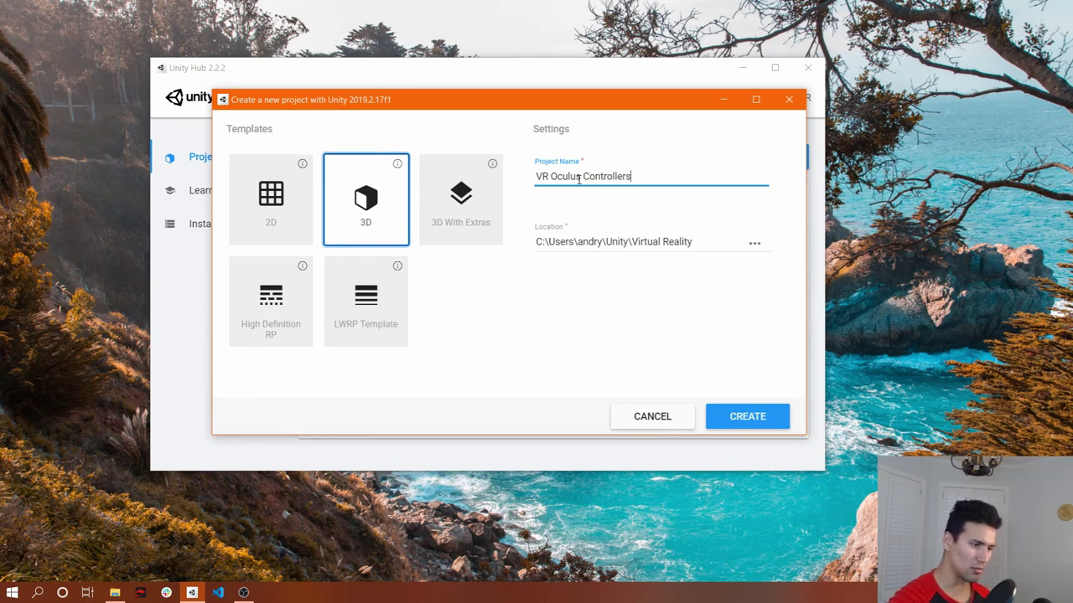
{"action": "left_click", "coordinate": [757, 415]}
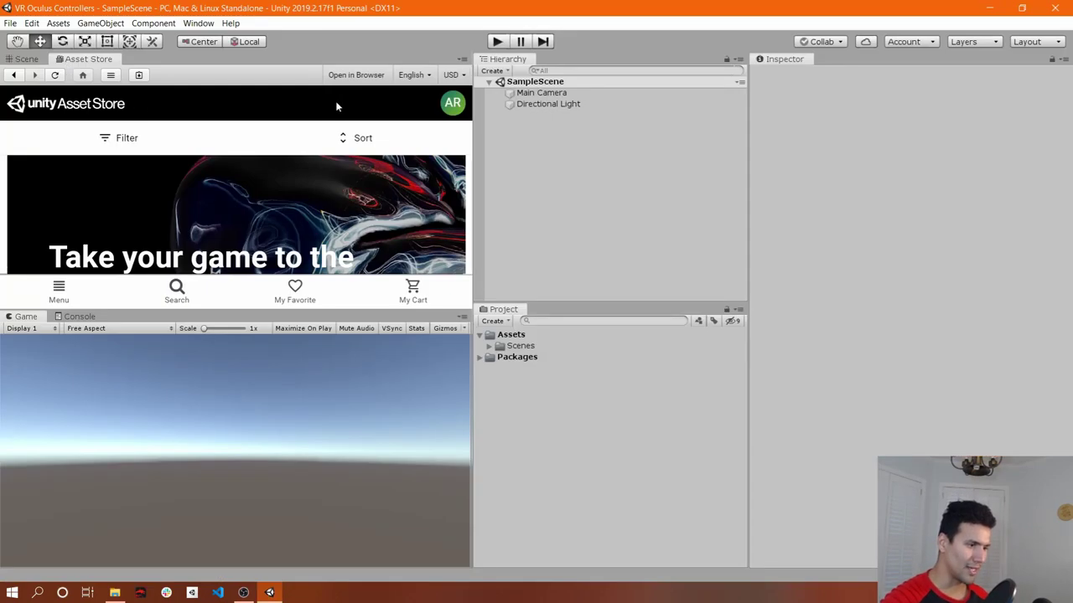
- Search the Asset Store for "oculus integration" and open the Oculus Integration asset page
{"action": "scroll", "coordinate": [197, 261], "scroll_direction": "down", "scroll_amount": 3}
{"action": "scroll", "coordinate": [193, 252], "scroll_direction": "up", "scroll_amount": 3}
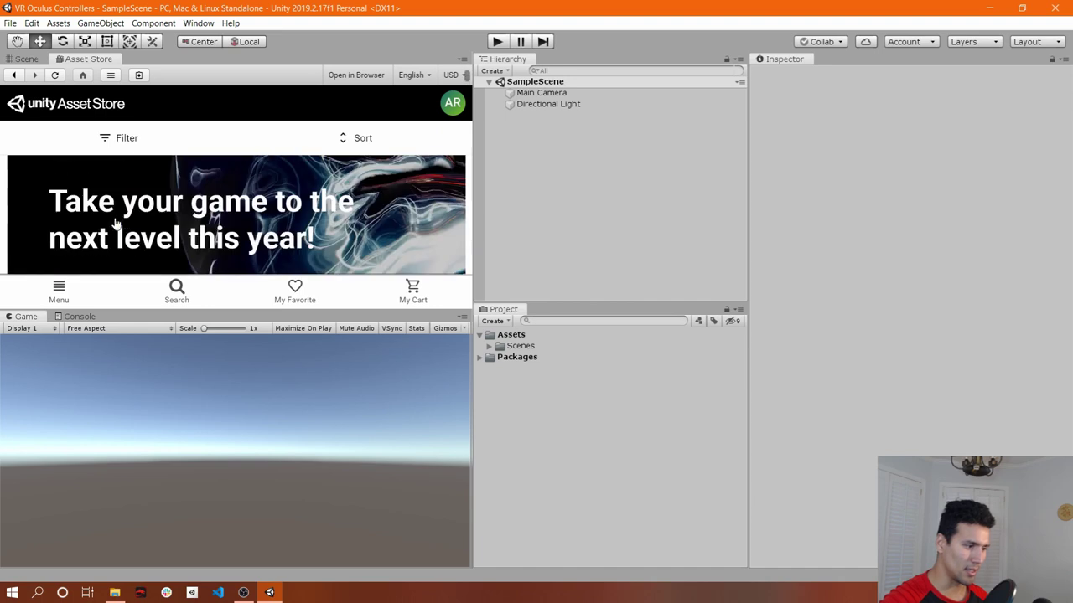
{"action": "left_click", "coordinate": [176, 290]}
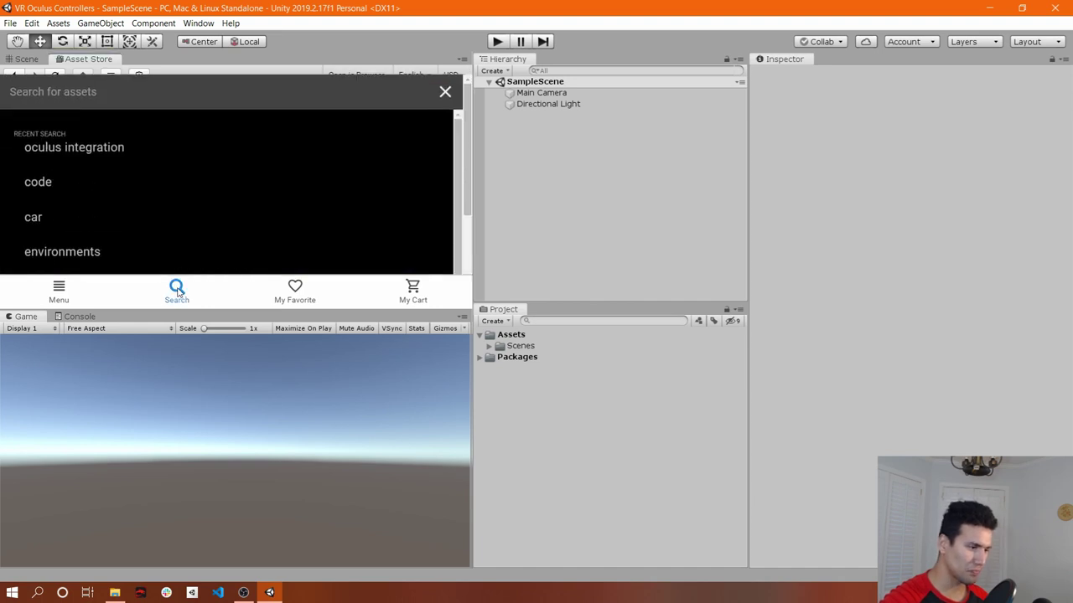
{"action": "left_click", "coordinate": [105, 138]}
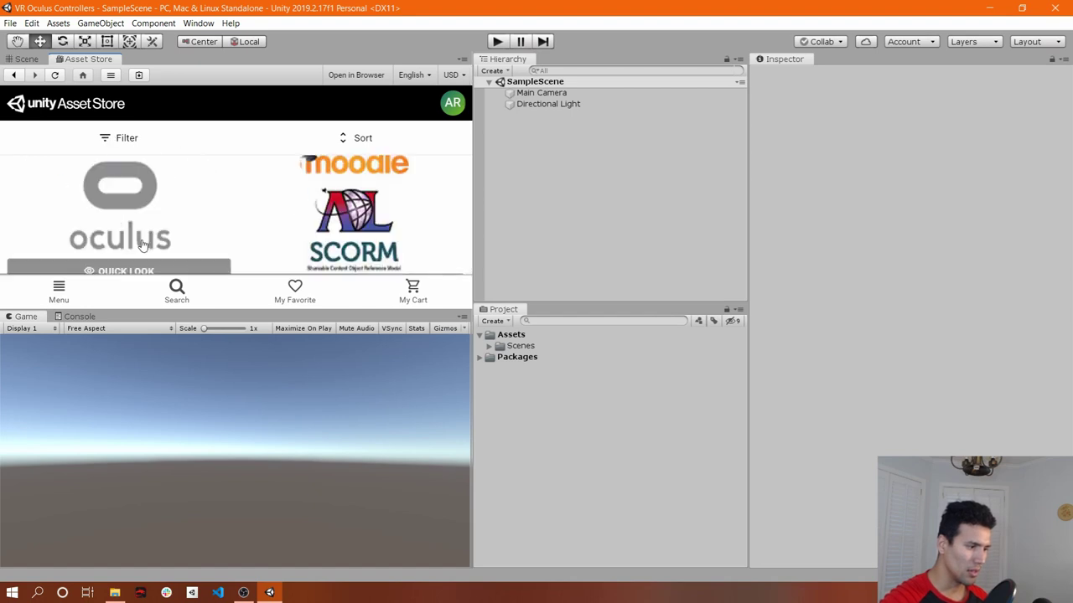
{"action": "left_click", "coordinate": [141, 195]}
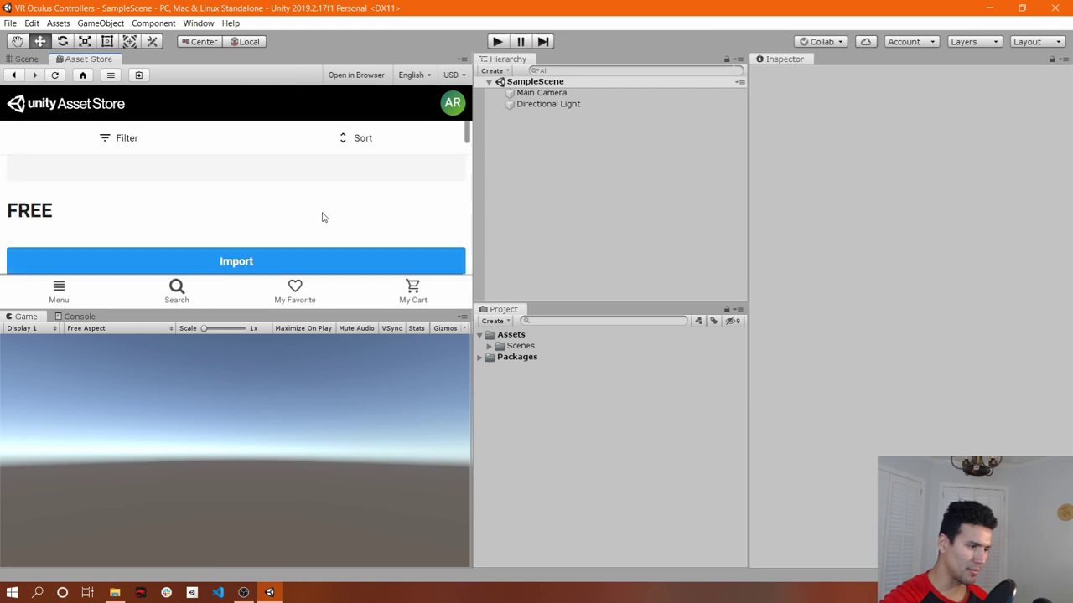
- Import the free Oculus Integration package into the project with all of its files included
{"action": "scroll", "coordinate": [268, 210], "scroll_direction": "down", "scroll_amount": 2}
{"action": "scroll", "coordinate": [268, 205], "scroll_direction": "up", "scroll_amount": 1}
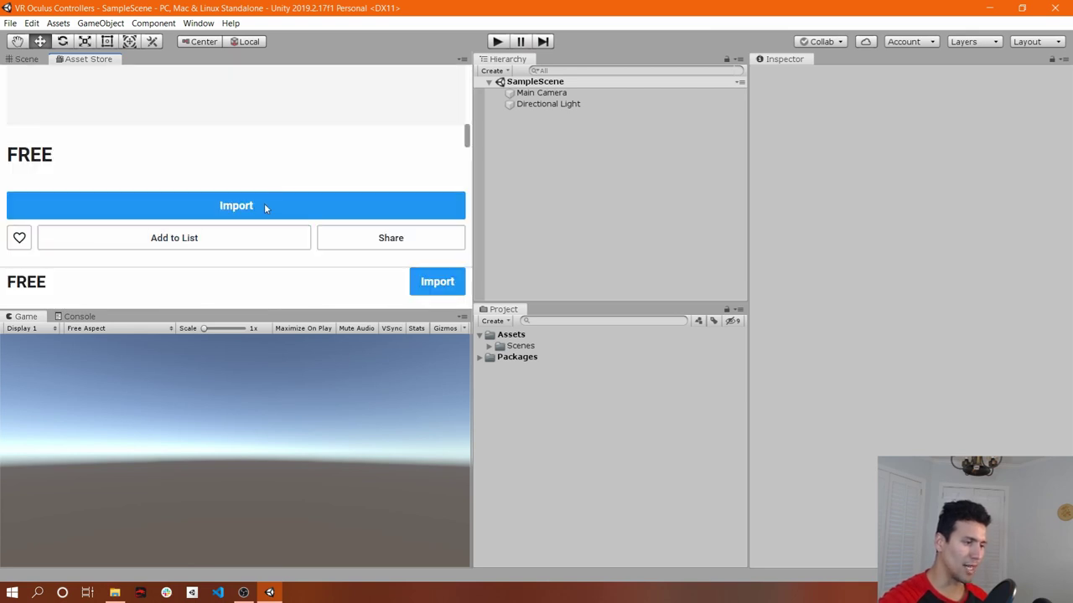
{"action": "left_click", "coordinate": [261, 211]}
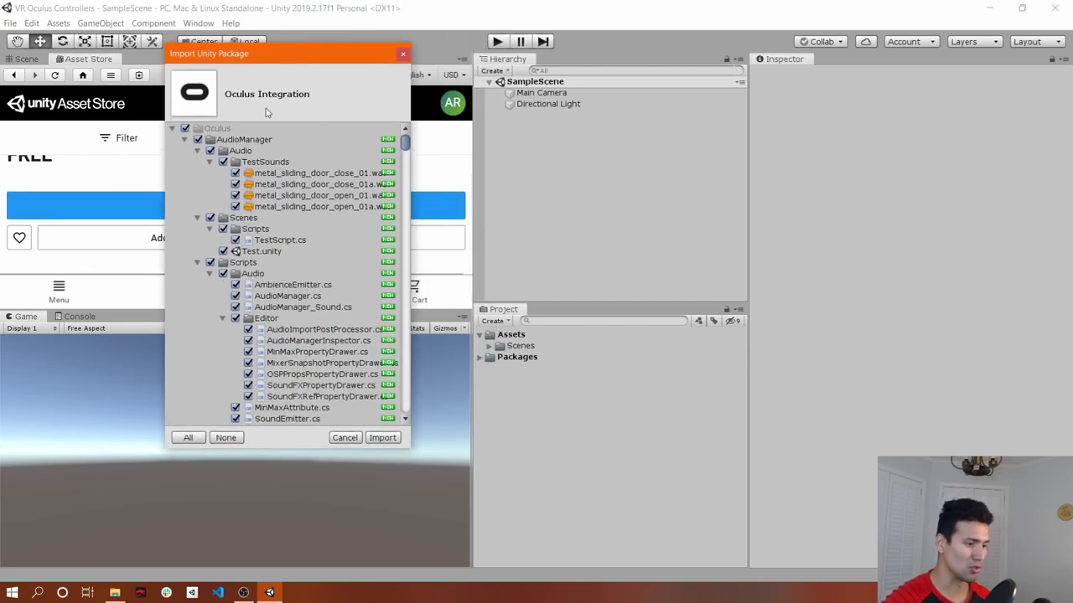
{"action": "left_click", "coordinate": [379, 441]}
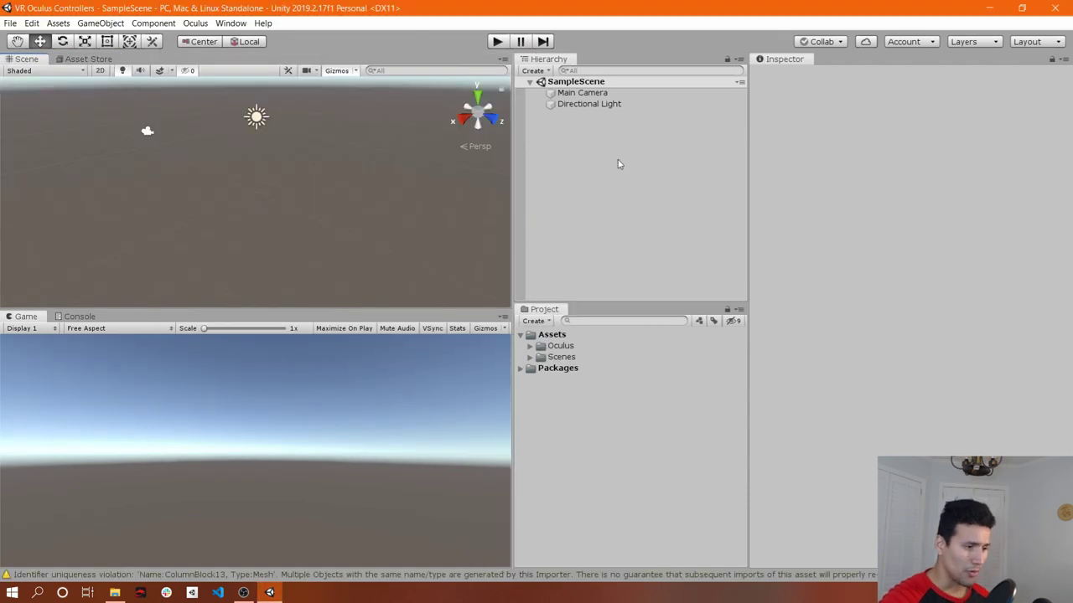
- Rename the SampleScene asset in the Scenes folder as "Oculus Controllers" and reload the open scene
{"action": "left_click", "coordinate": [555, 358]}
{"action": "left_click", "coordinate": [530, 358]}
{"action": "right_click", "coordinate": [567, 369]}
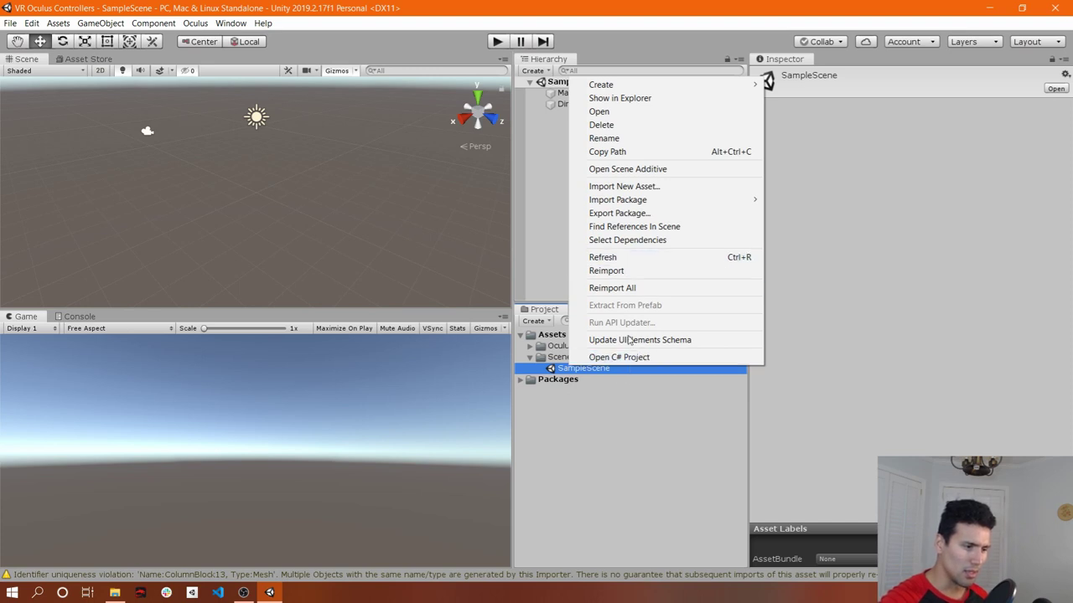
{"action": "left_click", "coordinate": [646, 138]}
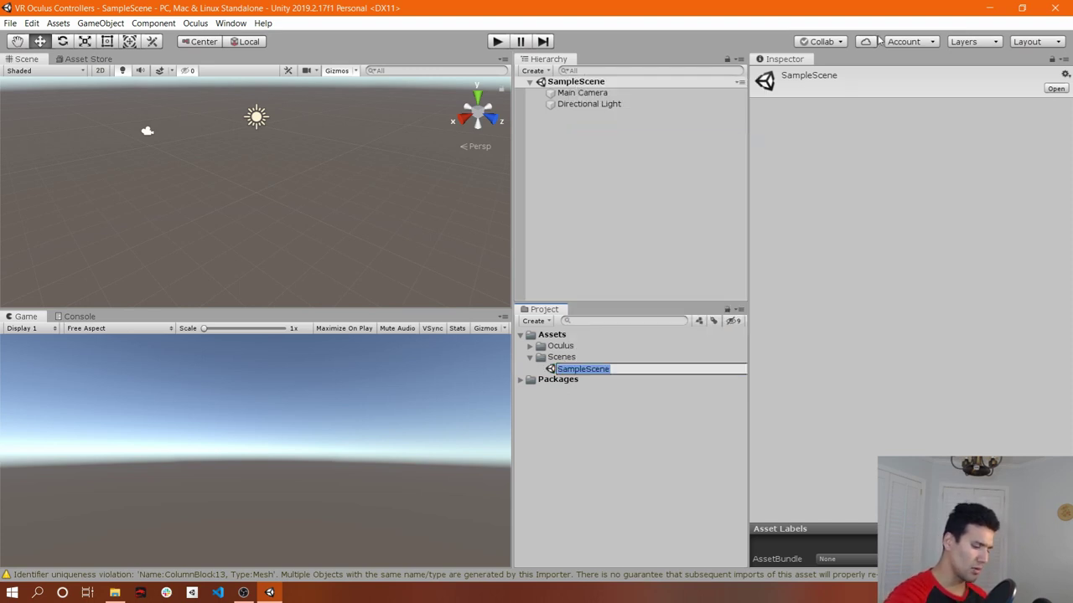
{"action": "type", "text": "Oculus CO"}
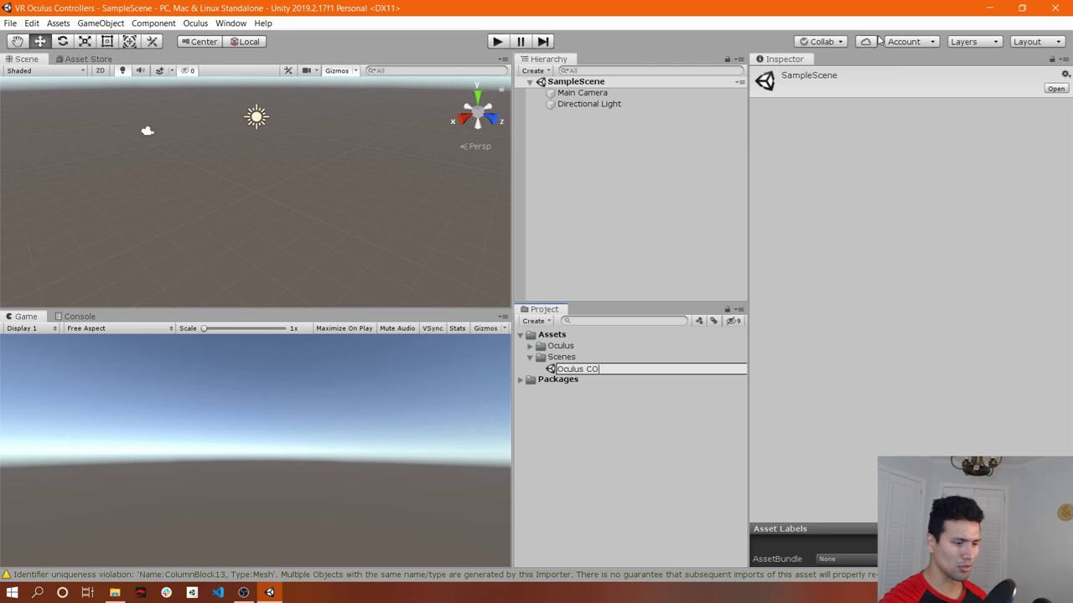
{"action": "key", "text": "BackSpace"}
{"action": "key", "text": "BackSpace"}
{"action": "key", "text": "BackSpace"}
{"action": "key", "text": "BackSpace"}
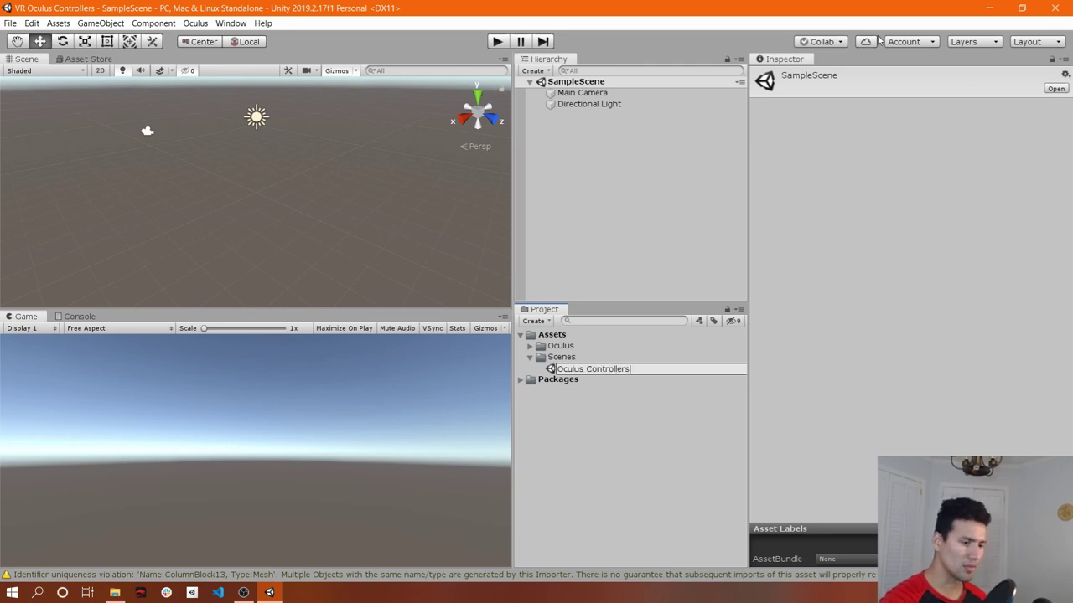
{"action": "key", "text": "Return"}
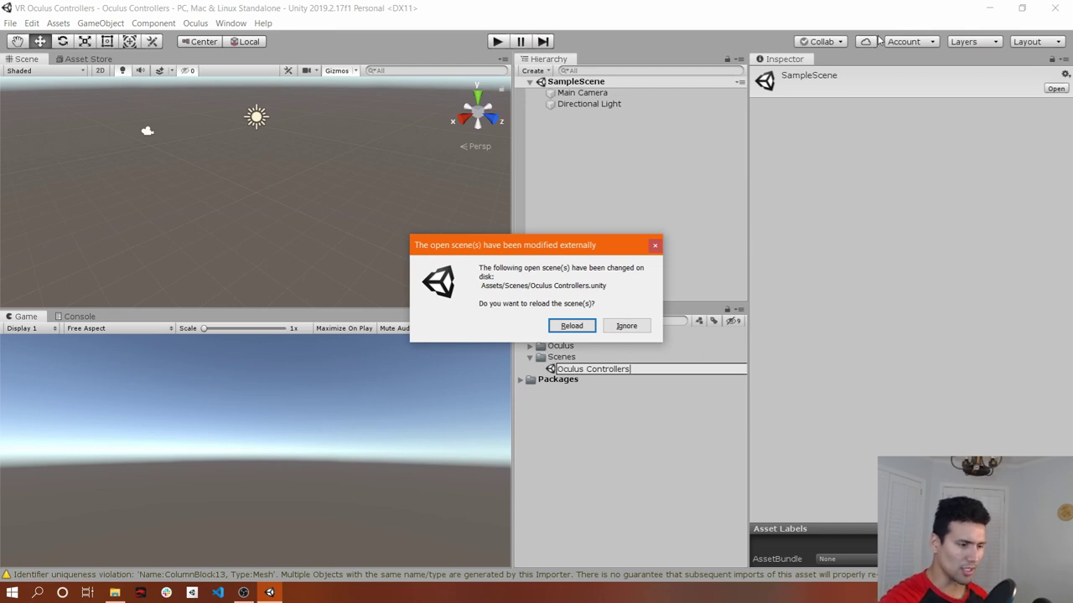
{"action": "key", "text": "Return"}
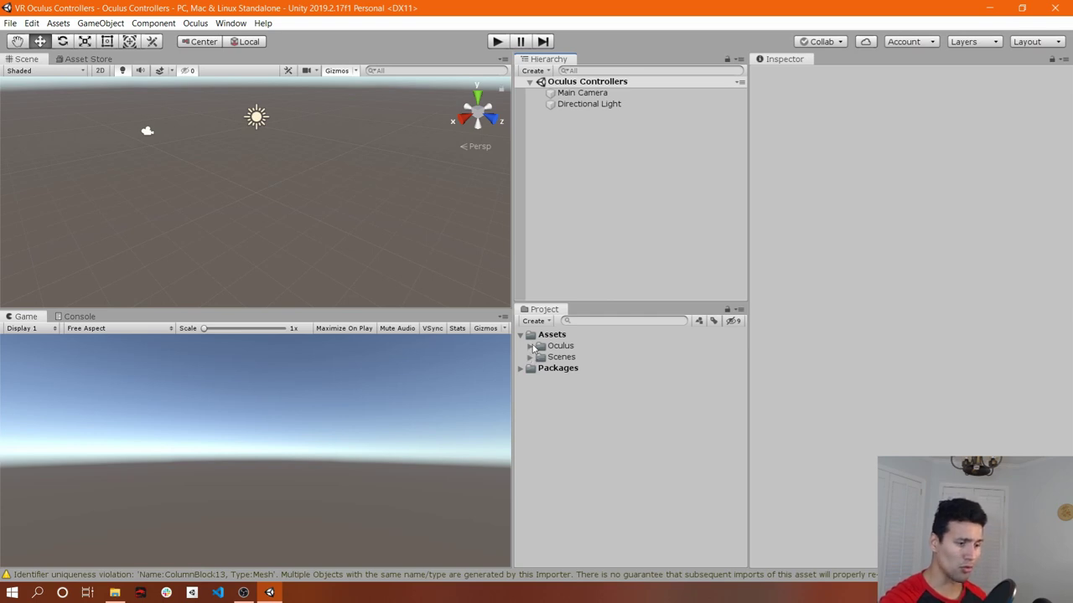
- Add the OVRPlayerController prefab from Oculus/VR/Prefabs to the Oculus Controllers scene
{"action": "left_click", "coordinate": [530, 346]}
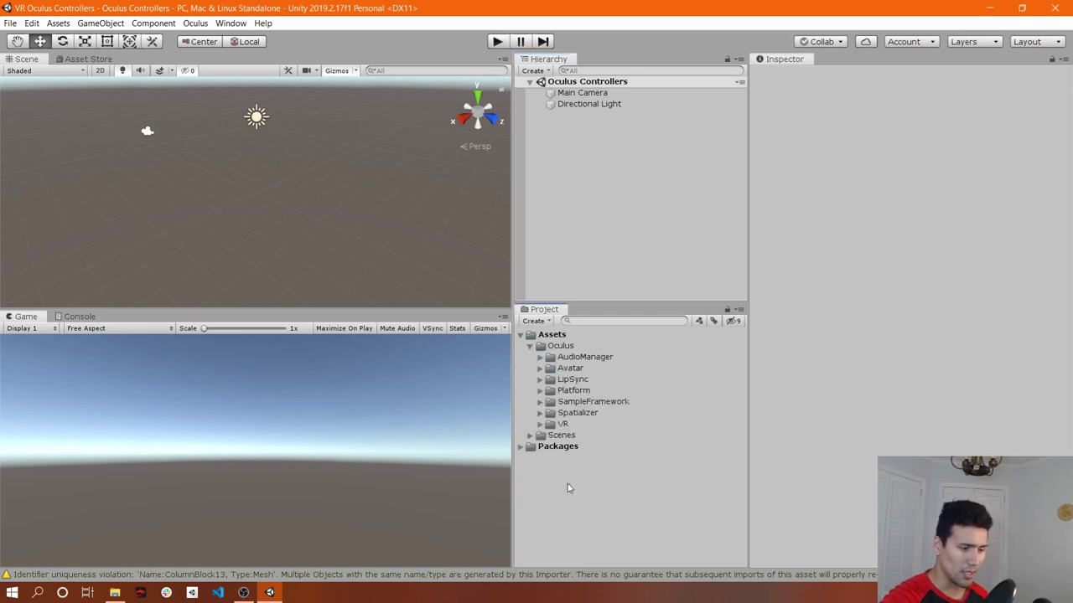
{"action": "left_click", "coordinate": [539, 425]}
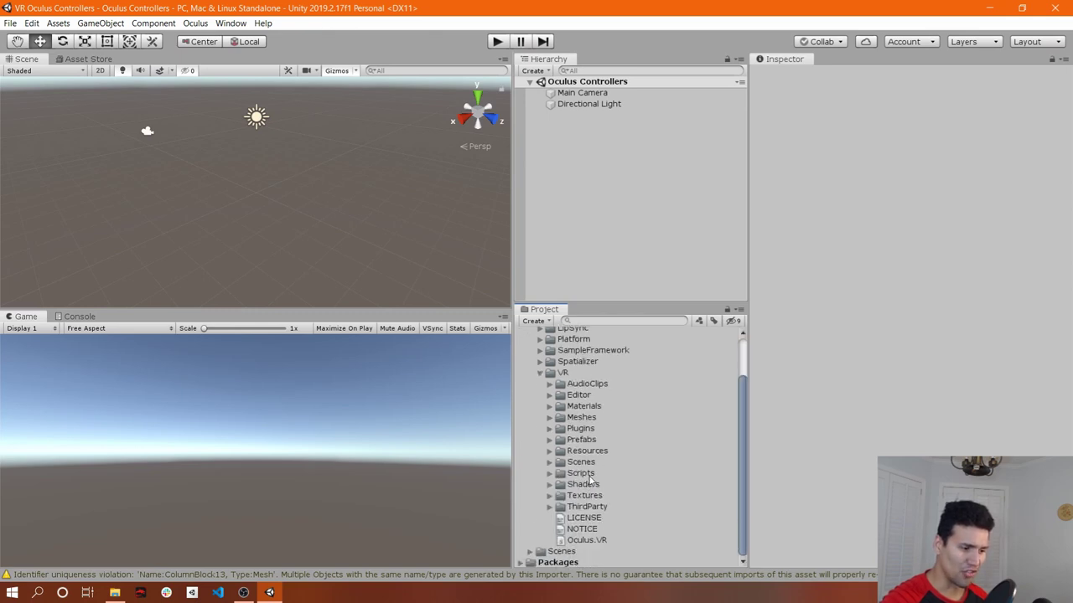
{"action": "left_click", "coordinate": [550, 441]}
{"action": "scroll", "coordinate": [604, 419], "scroll_direction": "down", "scroll_amount": 2}
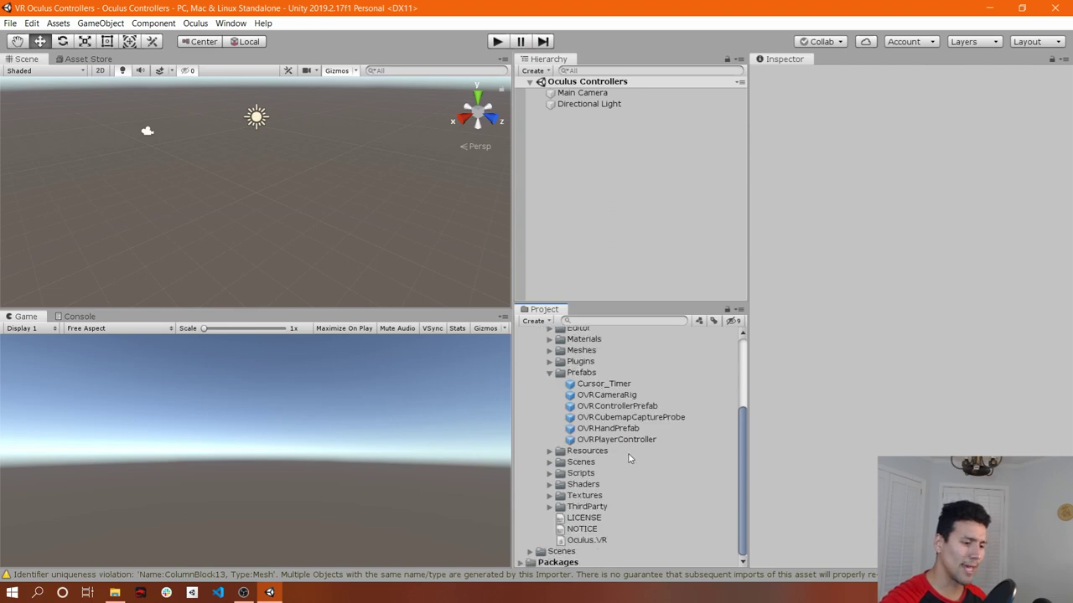
{"action": "scroll", "coordinate": [629, 458], "scroll_direction": "up", "scroll_amount": 3}
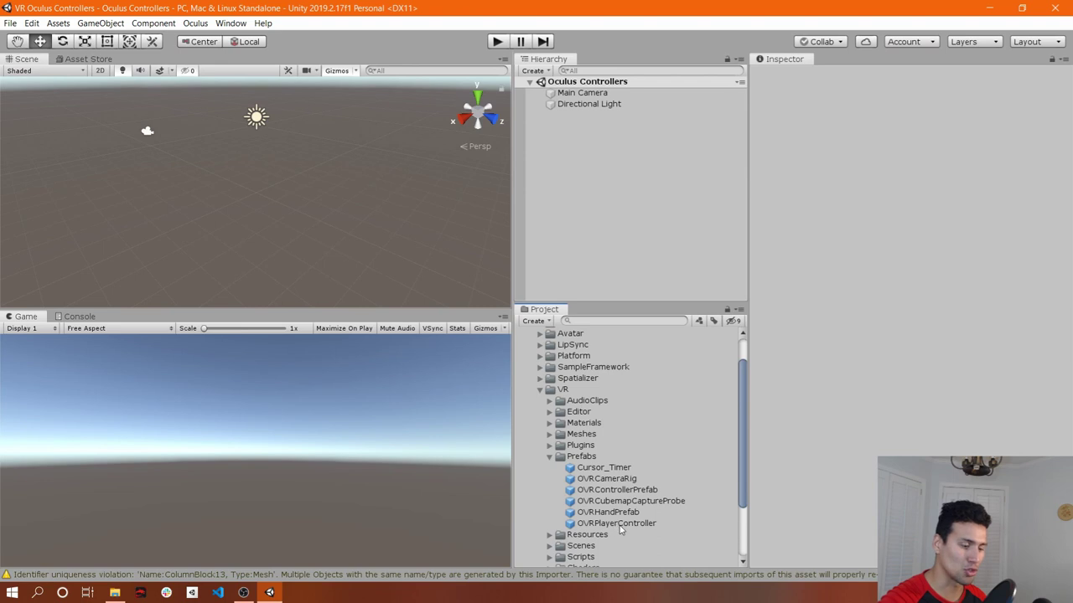
{"action": "left_click", "coordinate": [617, 524]}
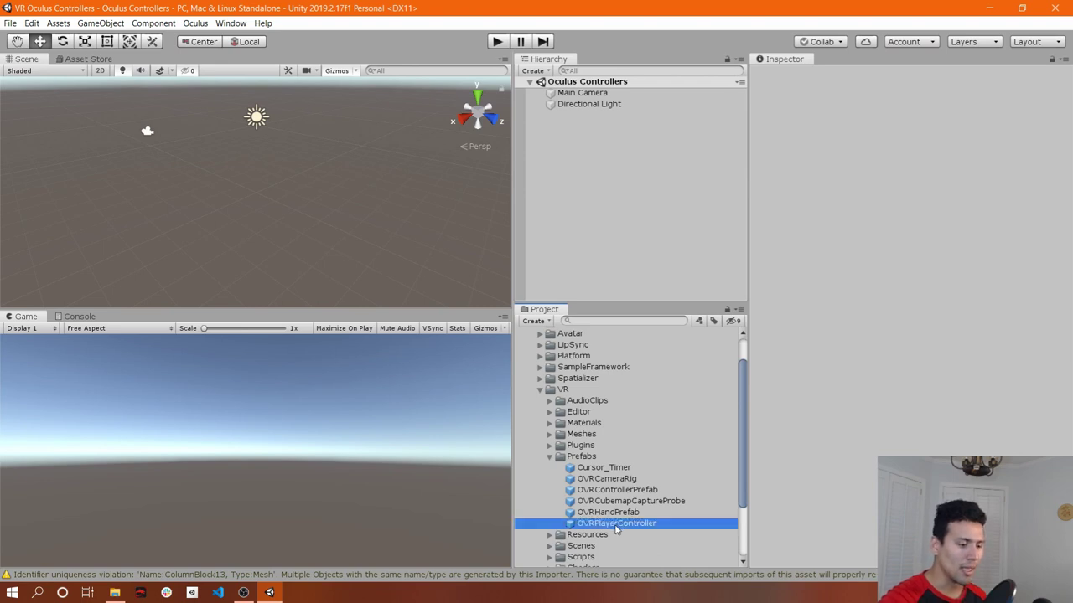
{"action": "left_click_drag", "start_coordinate": [614, 526], "coordinate": [614, 245]}
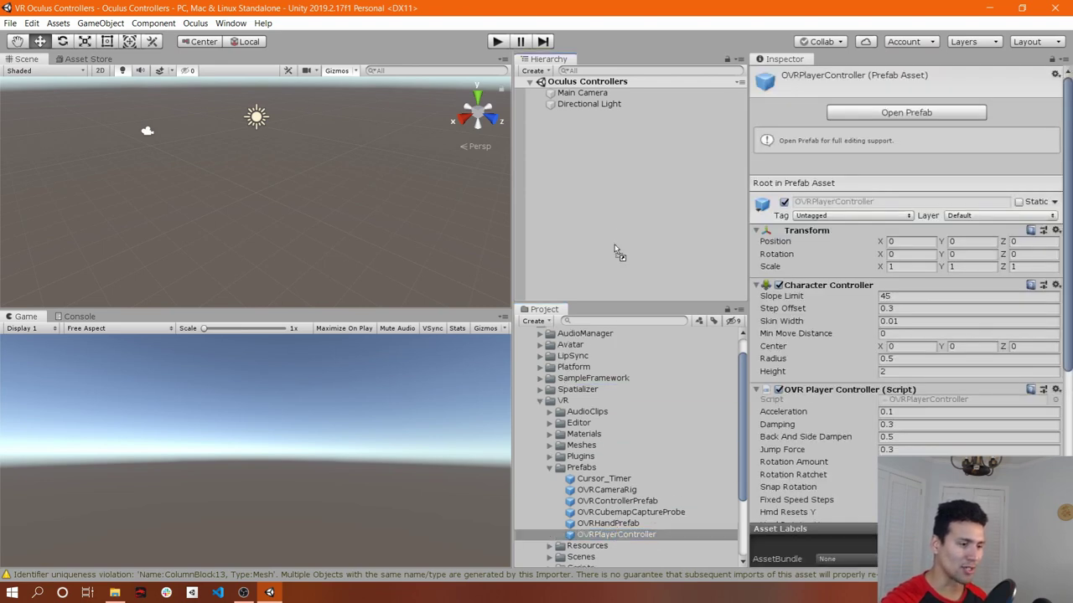
{"action": "left_click_drag", "start_coordinate": [611, 115], "coordinate": [612, 117]}
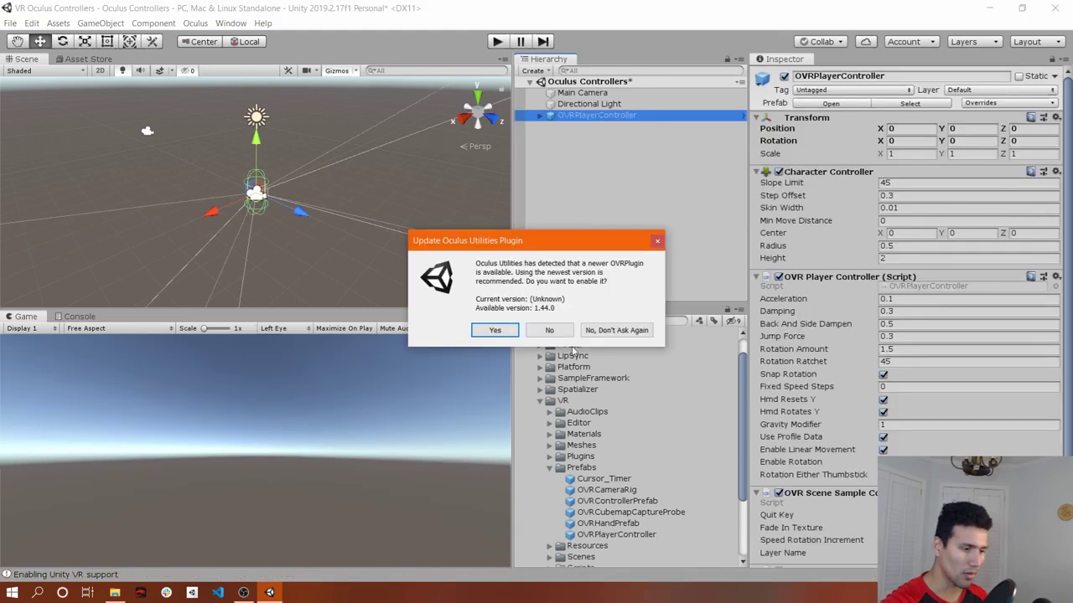
- Decline the Oculus Utilities plugin update and deselect the OVRPlayerController
{"action": "left_click", "coordinate": [552, 331]}
{"action": "left_click", "coordinate": [621, 320]}
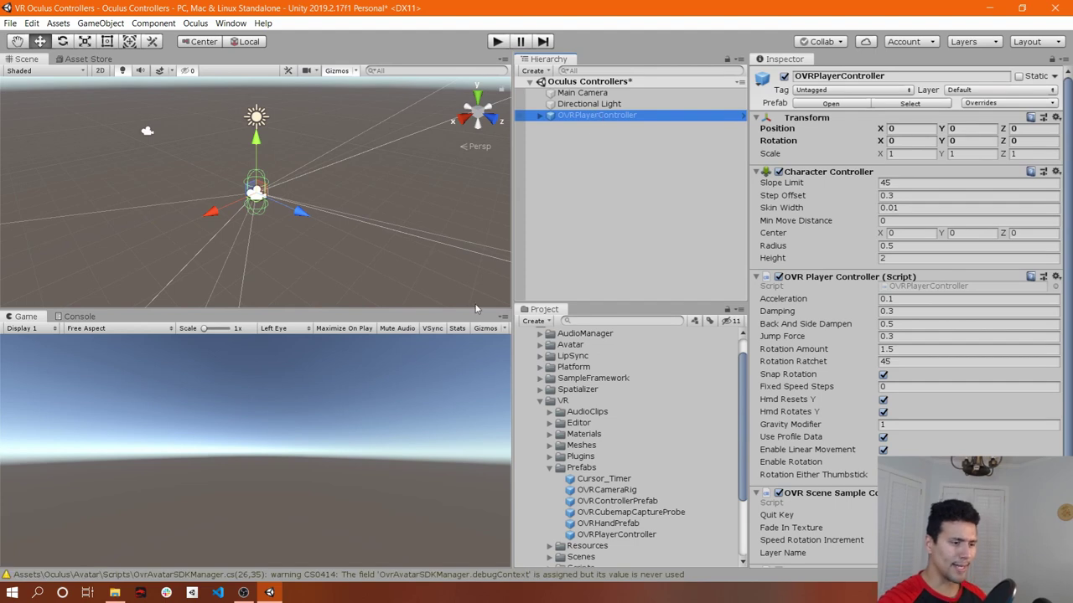
{"action": "key", "text": "F2"}
{"action": "left_click", "coordinate": [647, 224]}
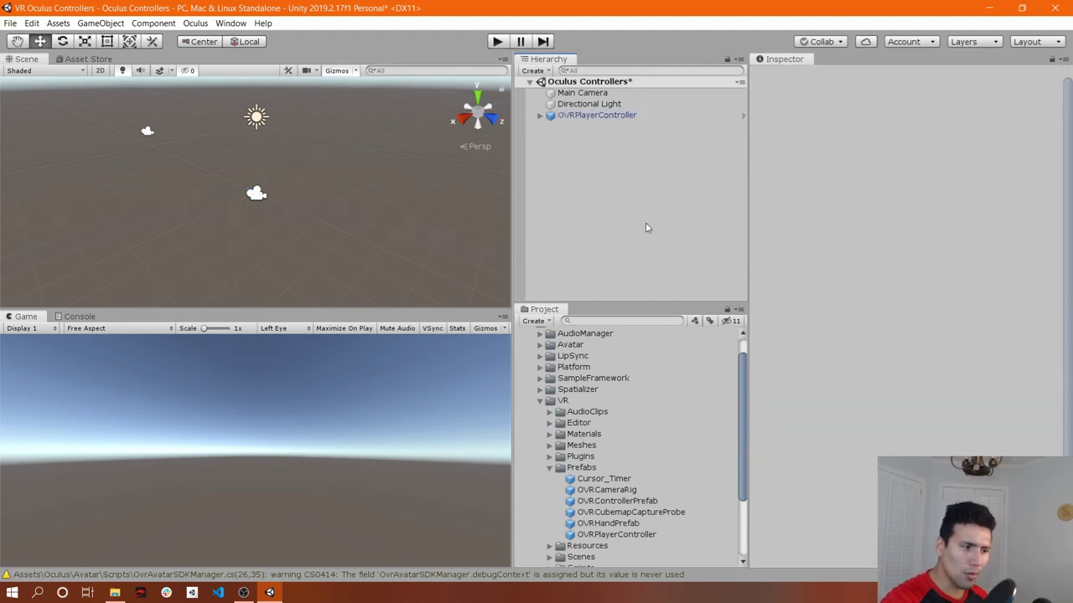
- Expand OVRPlayerController and its OVRCameraRig in the scene hierarchy, and delete the default Main Camera
{"action": "left_click", "coordinate": [637, 117]}
{"action": "key", "text": "Right"}
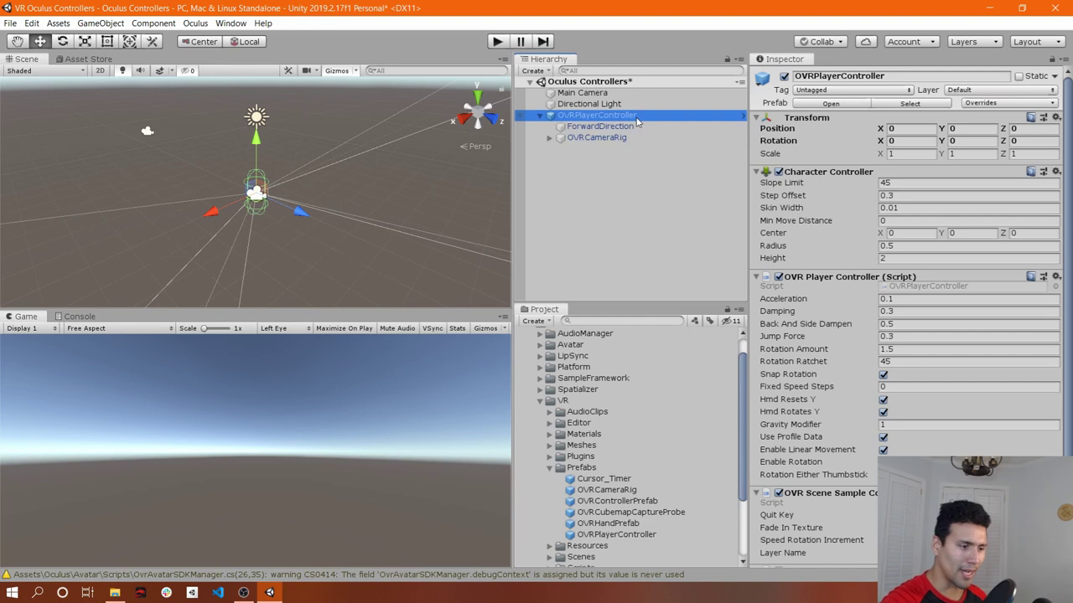
{"action": "key", "text": "Down"}
{"action": "key", "text": "Down"}
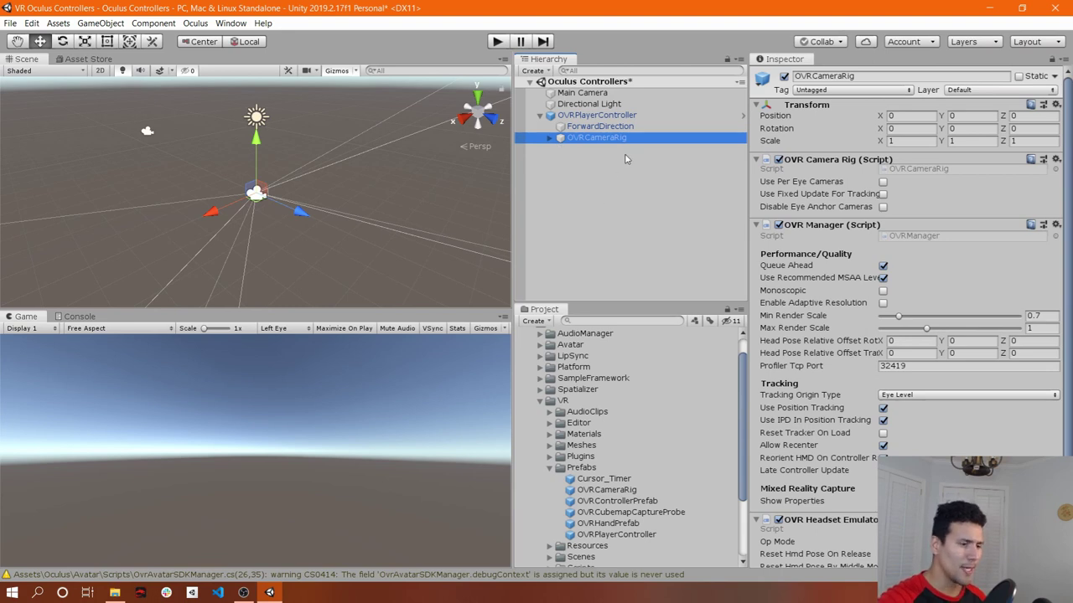
{"action": "key", "text": "Right"}
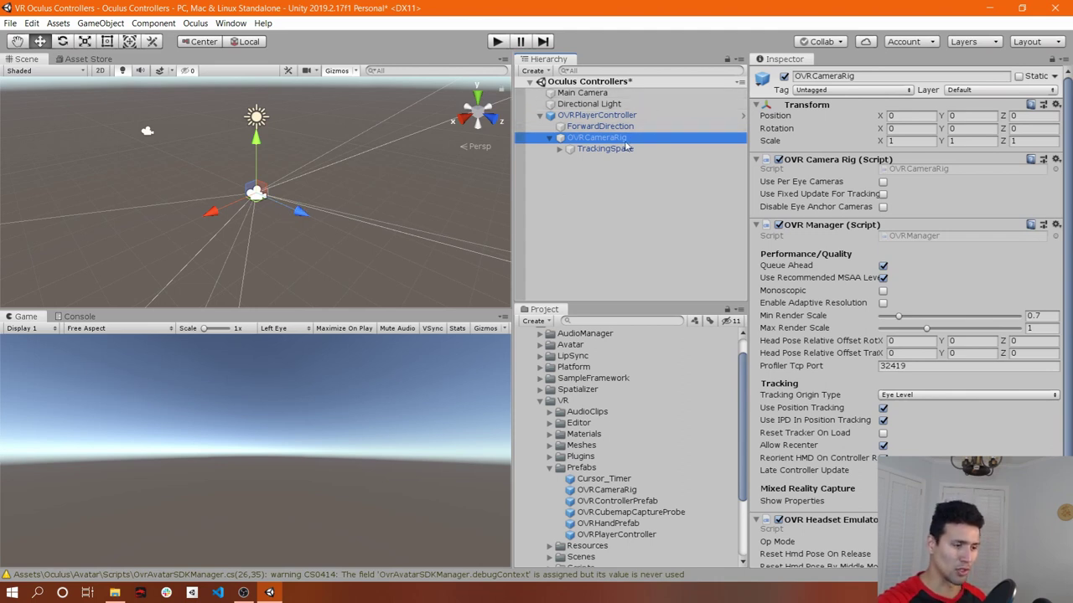
{"action": "left_click", "coordinate": [615, 94]}
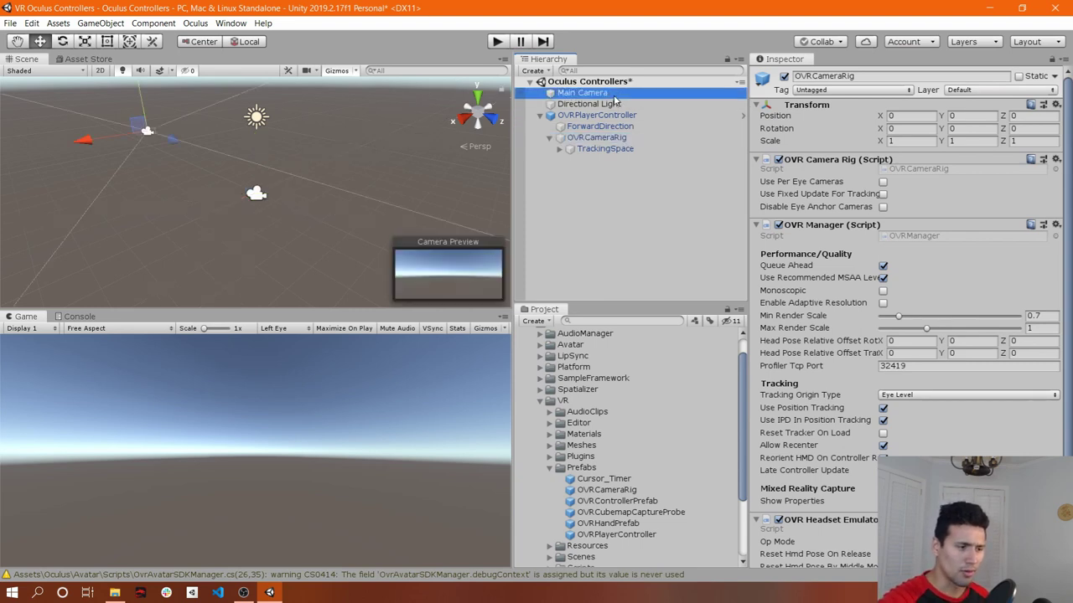
{"action": "key", "text": "Delete"}
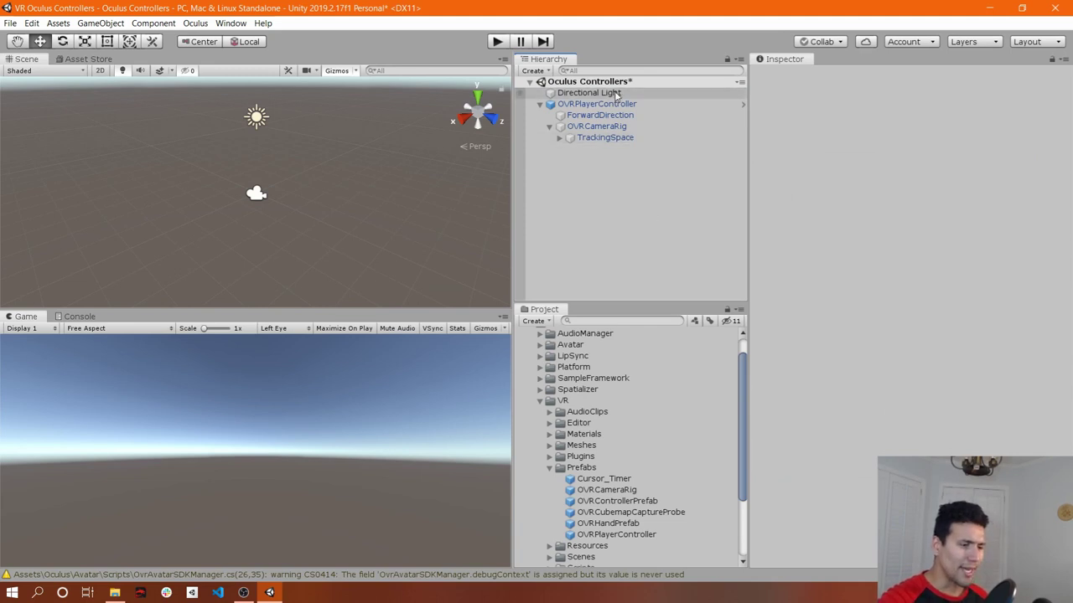
- Expand TrackingSpace under OVRCameraRig together with its LeftHandAnchor and RightHandAnchor children
{"action": "left_click", "coordinate": [606, 141]}
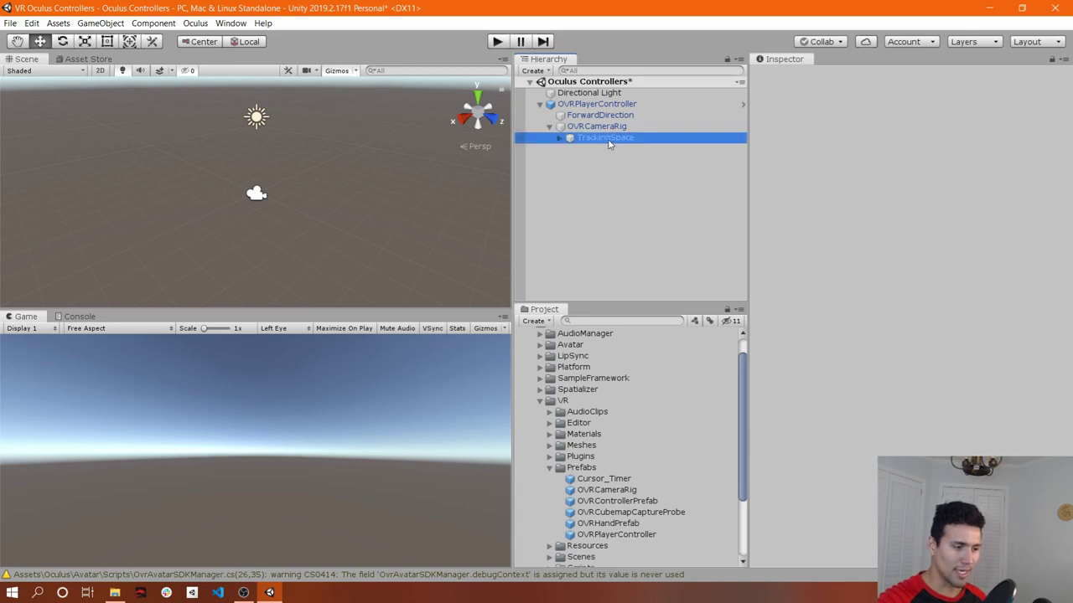
{"action": "key", "text": "Up"}
{"action": "key", "text": "Up"}
{"action": "key", "text": "Up"}
{"action": "left_click", "coordinate": [681, 124]}
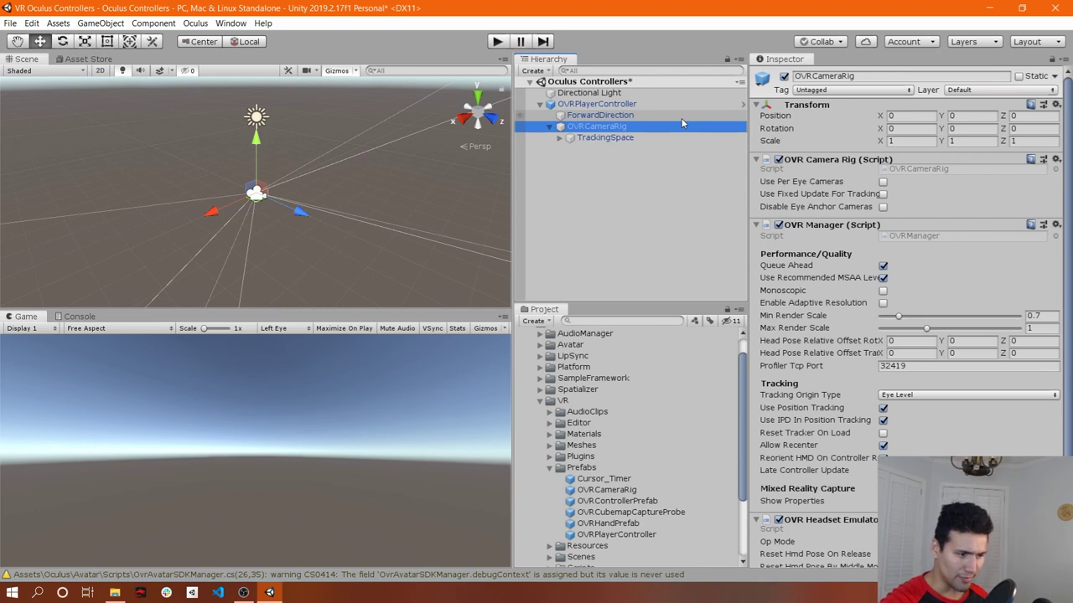
{"action": "key", "text": "Down"}
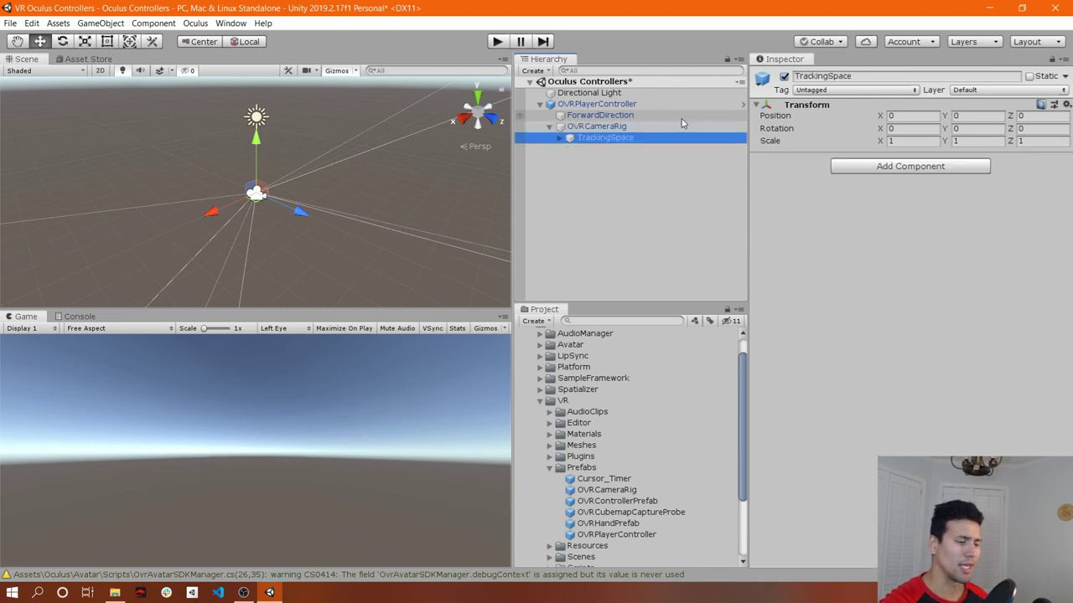
{"action": "key", "text": "Right"}
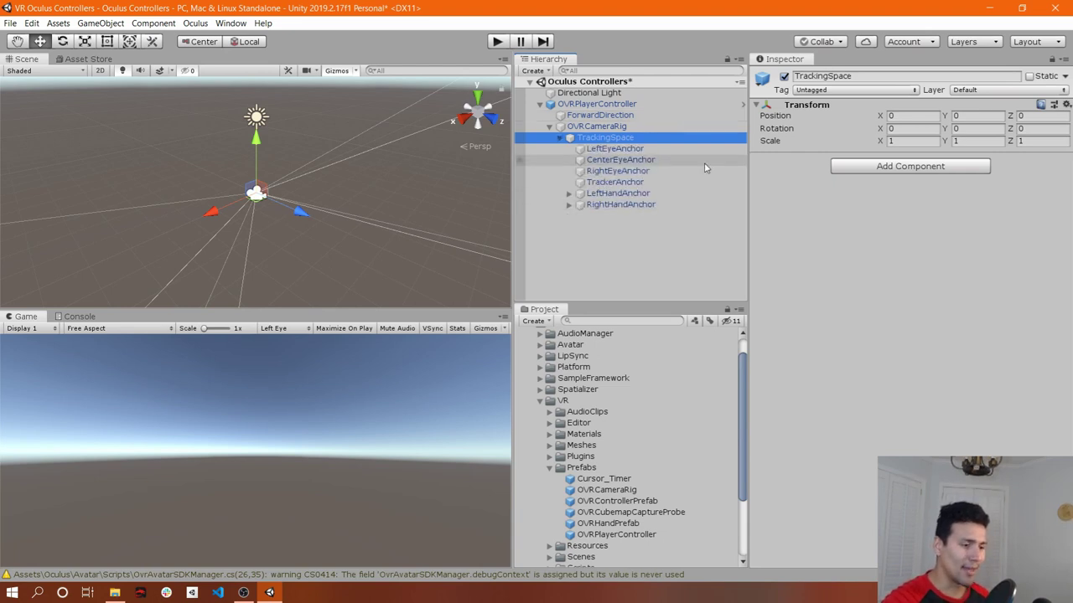
{"action": "left_click", "coordinate": [664, 197]}
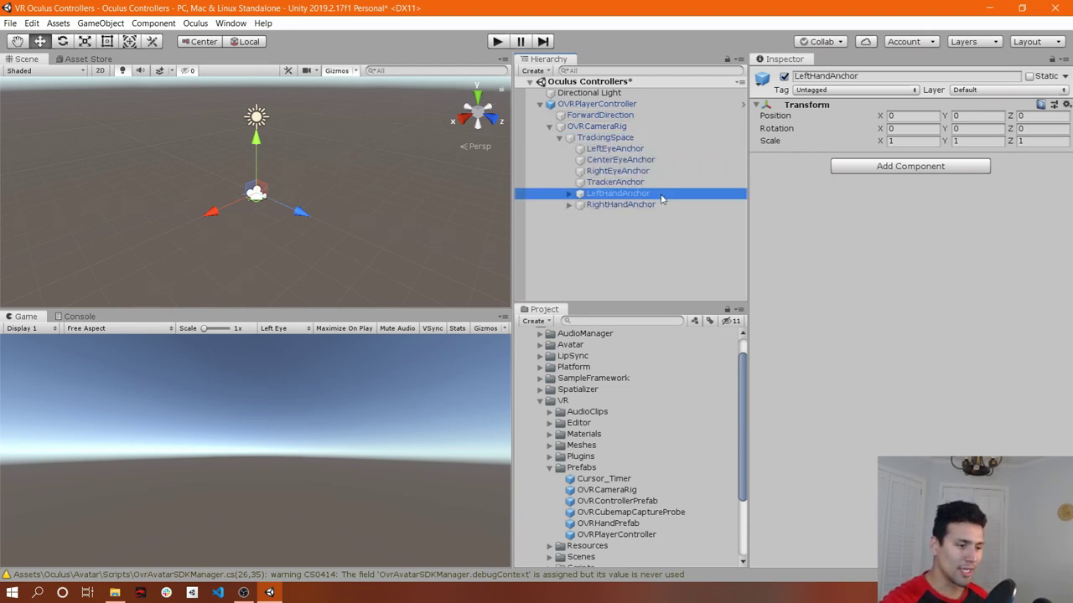
{"action": "left_click", "coordinate": [622, 210]}
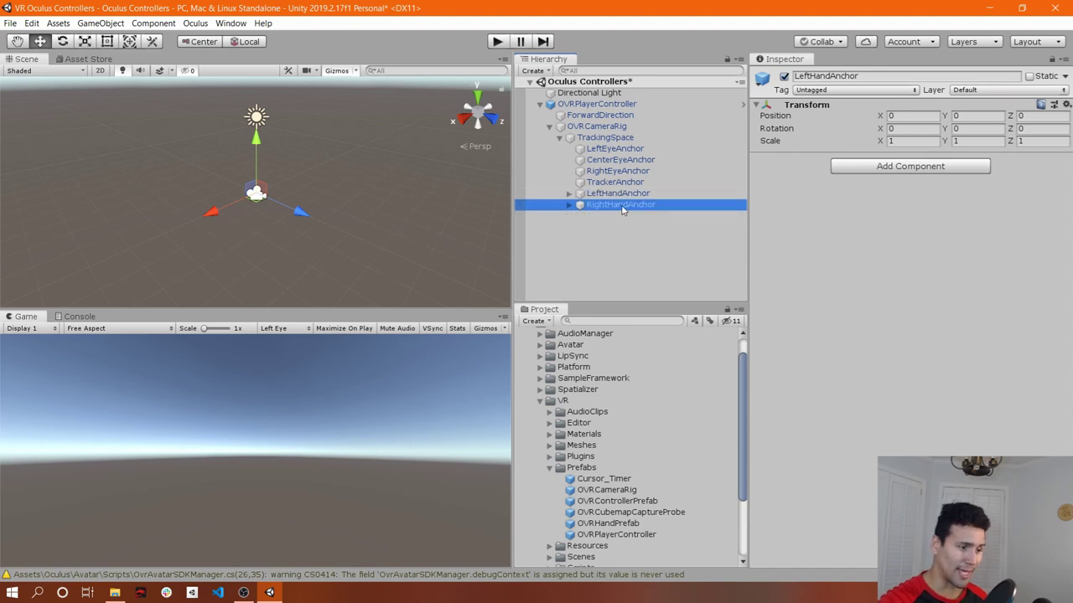
{"action": "key", "text": "Right"}
{"action": "key", "text": "Up"}
{"action": "key", "text": "Right"}
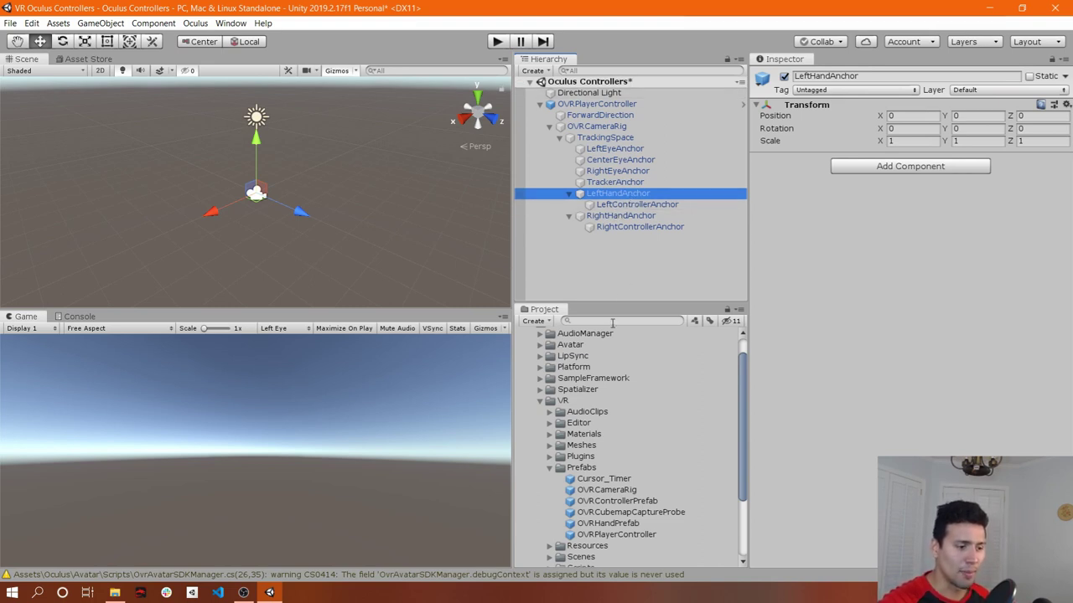
- Collapse the VR asset folder and open Oculus/SampleFramework/Core/CustomHands in the project assets
{"action": "left_click", "coordinate": [540, 403]}
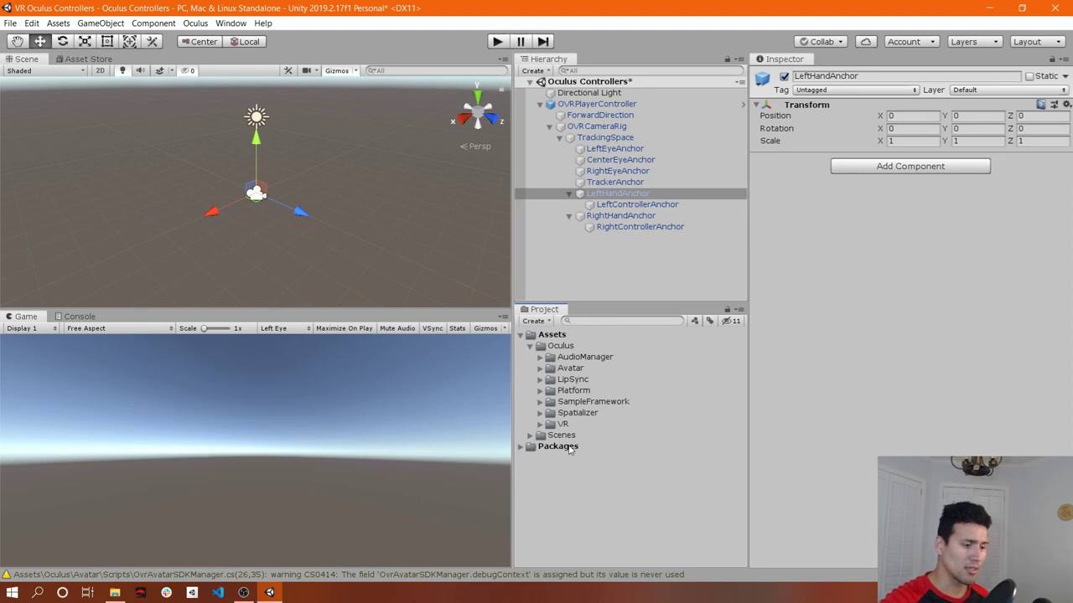
{"action": "left_click", "coordinate": [541, 402]}
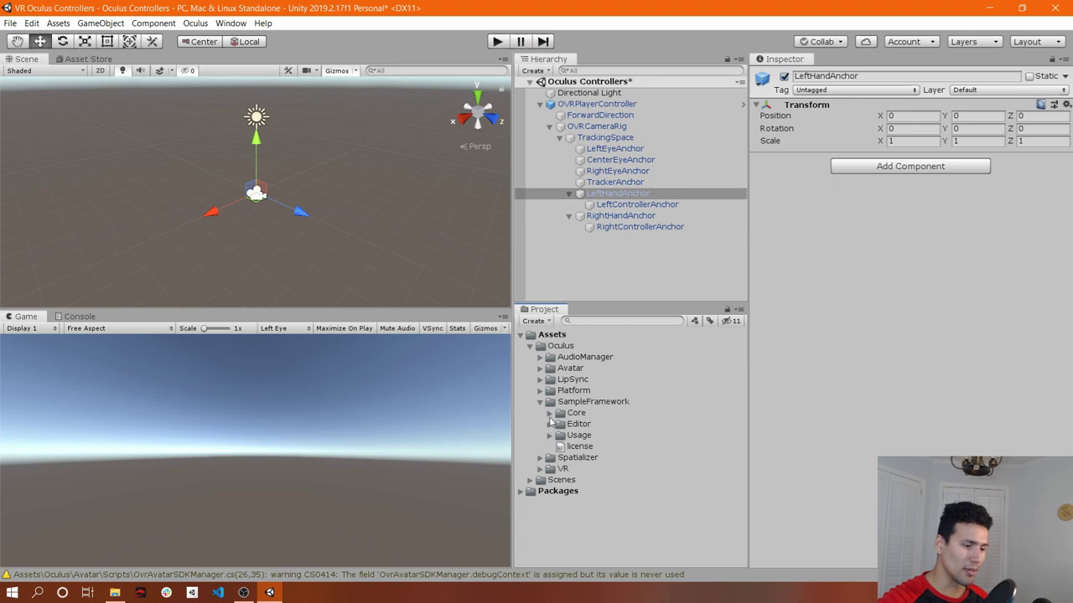
{"action": "left_click", "coordinate": [549, 414]}
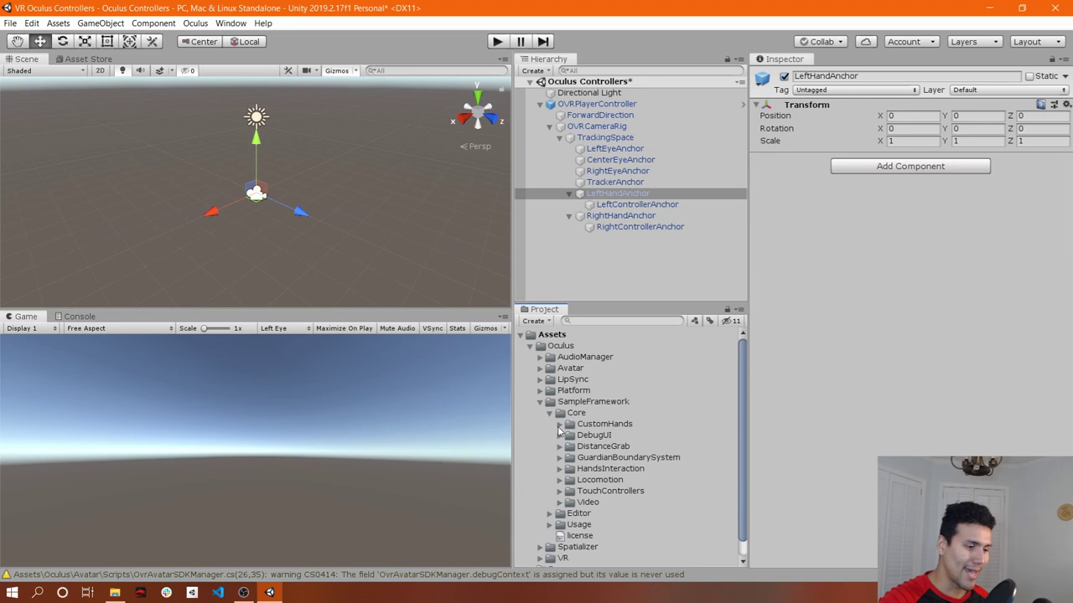
{"action": "left_click", "coordinate": [559, 426]}
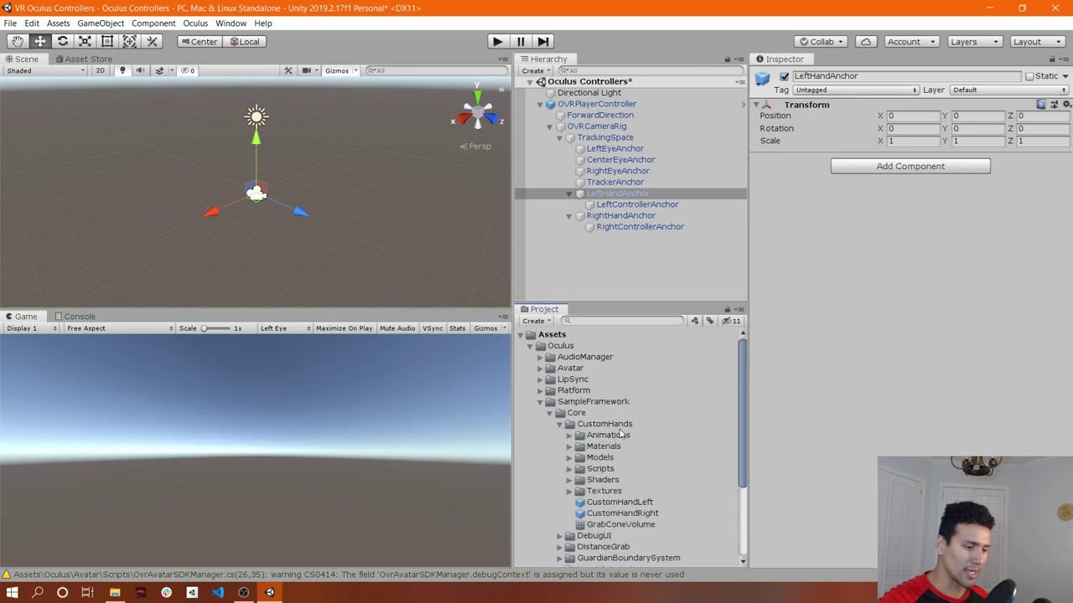
{"action": "scroll", "coordinate": [621, 434], "scroll_direction": "down", "scroll_amount": 4}
{"action": "scroll", "coordinate": [624, 453], "scroll_direction": "up", "scroll_amount": 3}
- Add the CustomHandLeft prefab as a child of LeftHandAnchor and CustomHandRight as a child of RightHandAnchor
{"action": "left_click", "coordinate": [628, 471]}
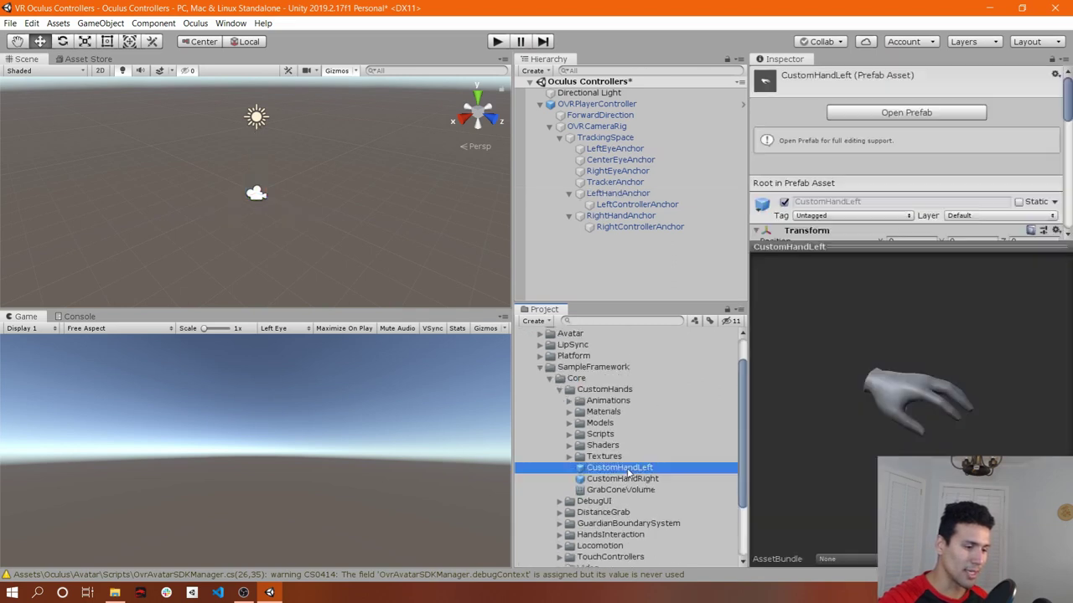
{"action": "left_click_drag", "start_coordinate": [856, 245], "coordinate": [855, 339]}
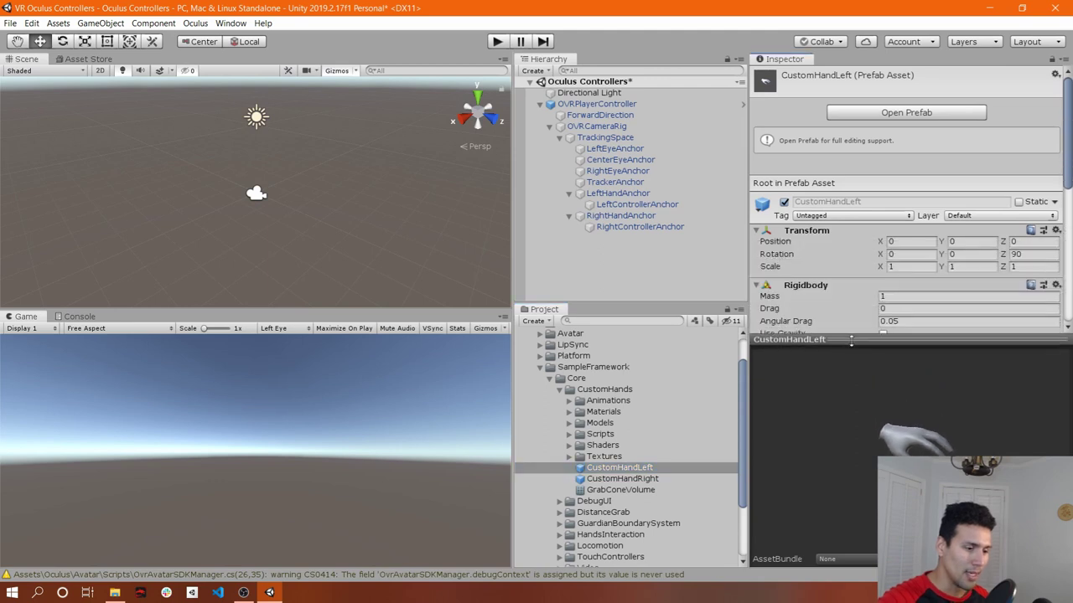
{"action": "left_click", "coordinate": [634, 481]}
{"action": "left_click", "coordinate": [634, 469]}
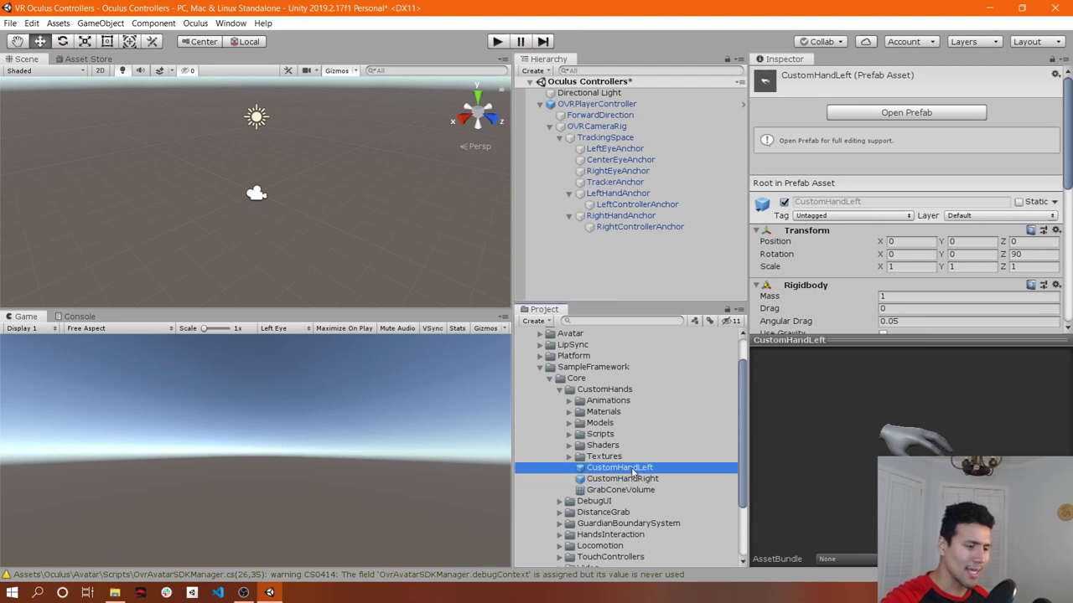
{"action": "left_click_drag", "start_coordinate": [630, 469], "coordinate": [625, 211]}
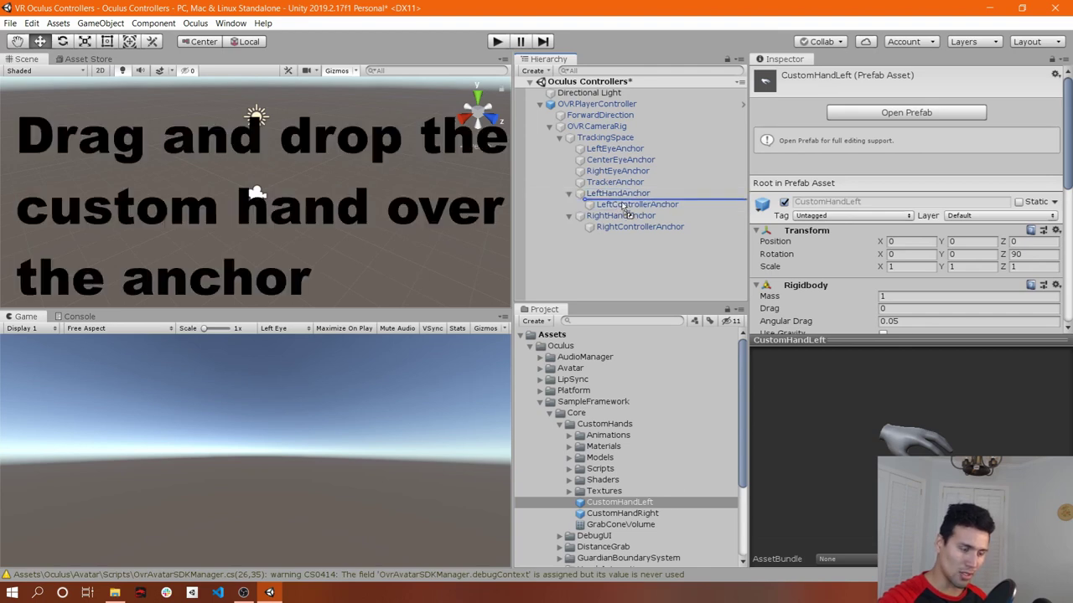
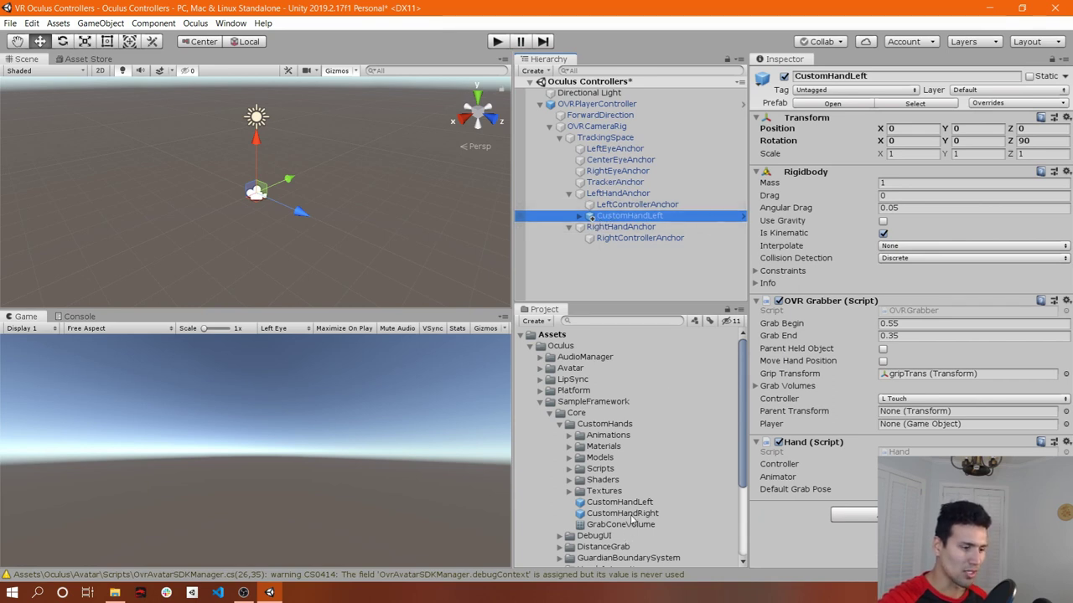
{"action": "left_click_drag", "start_coordinate": [633, 520], "coordinate": [615, 249]}
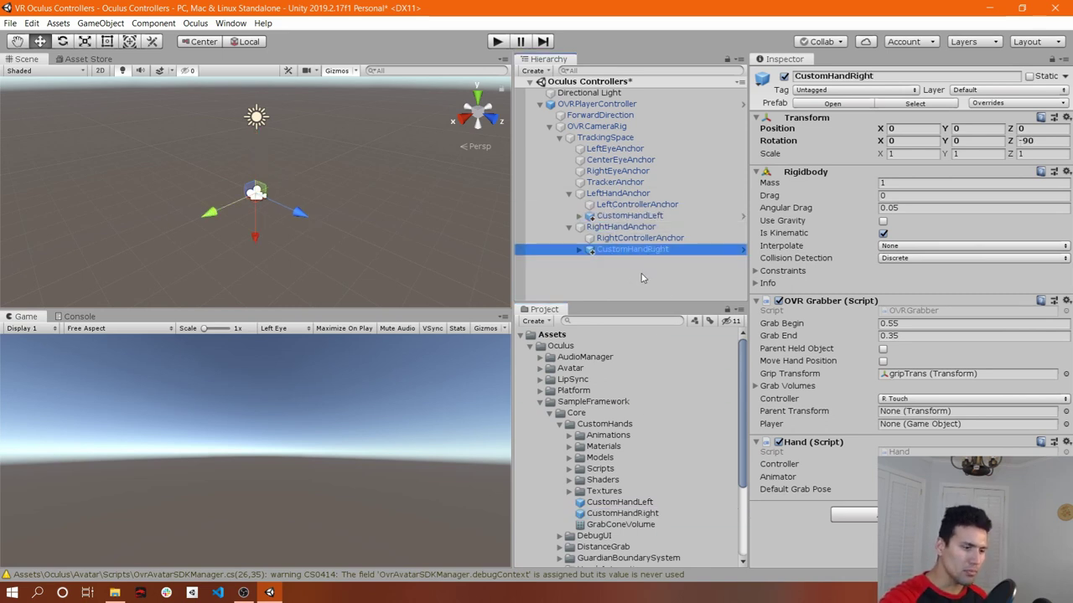
- Examine the OVR Grabber settings of CustomHandLeft, including its grab volumes and the available controller options
{"action": "left_click", "coordinate": [641, 217]}
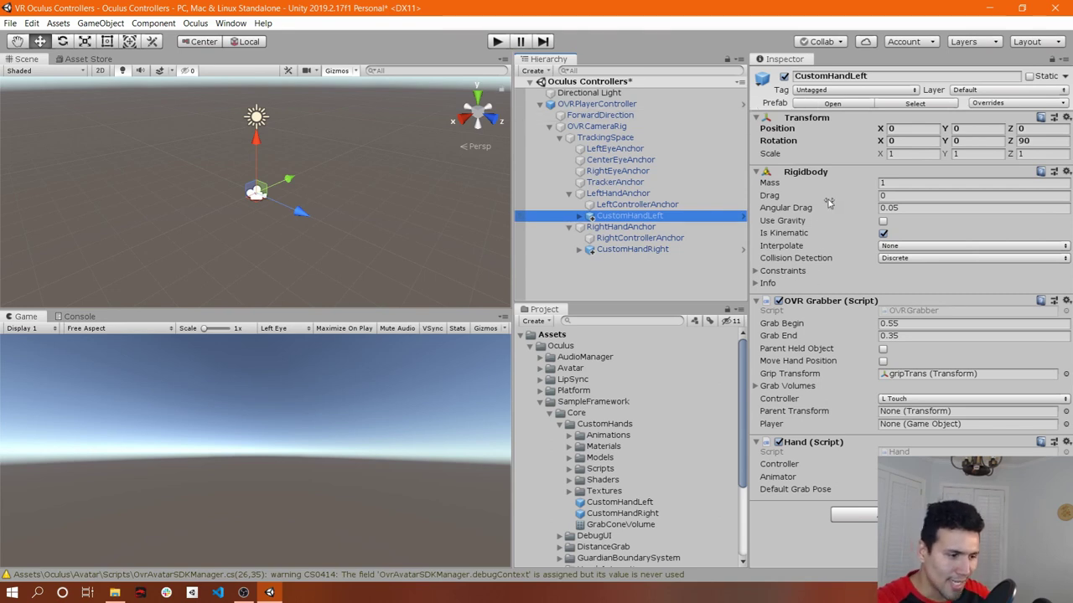
{"action": "mouse_move", "coordinate": [827, 203]}
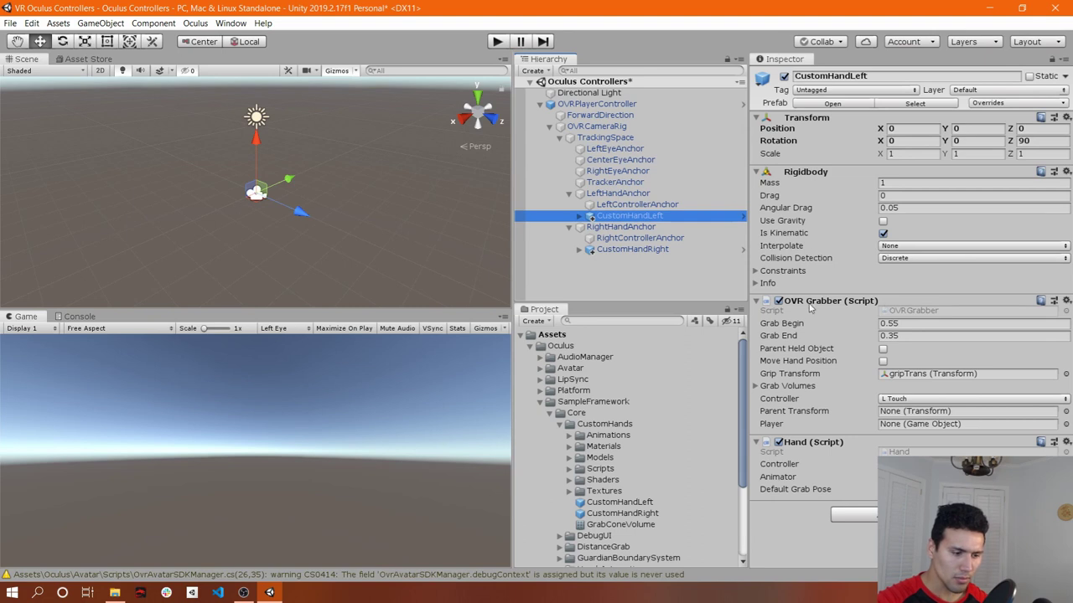
{"action": "left_click", "coordinate": [765, 388]}
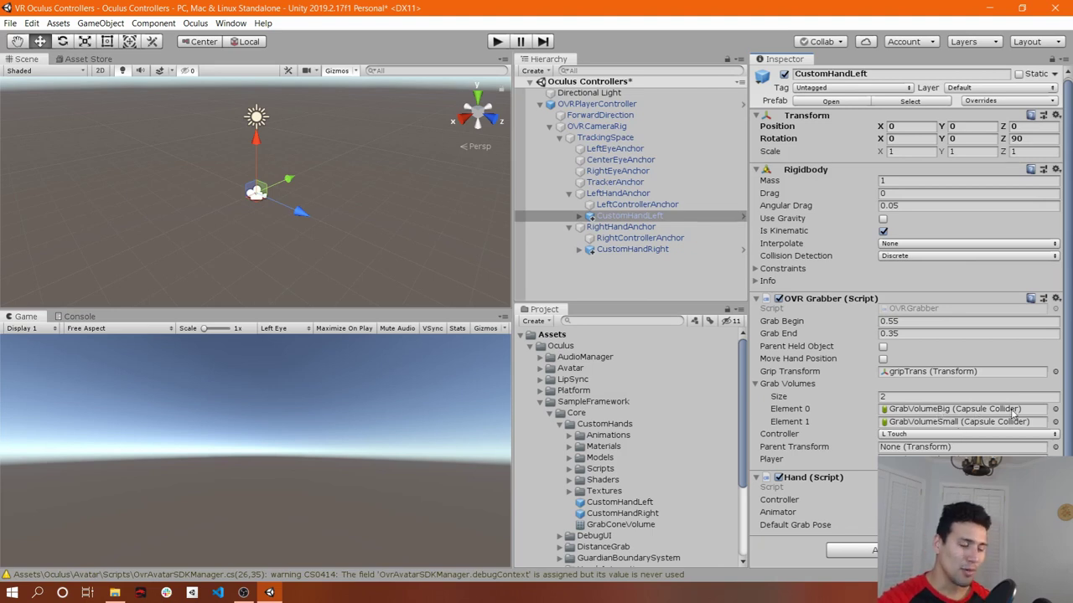
{"action": "left_click", "coordinate": [793, 386]}
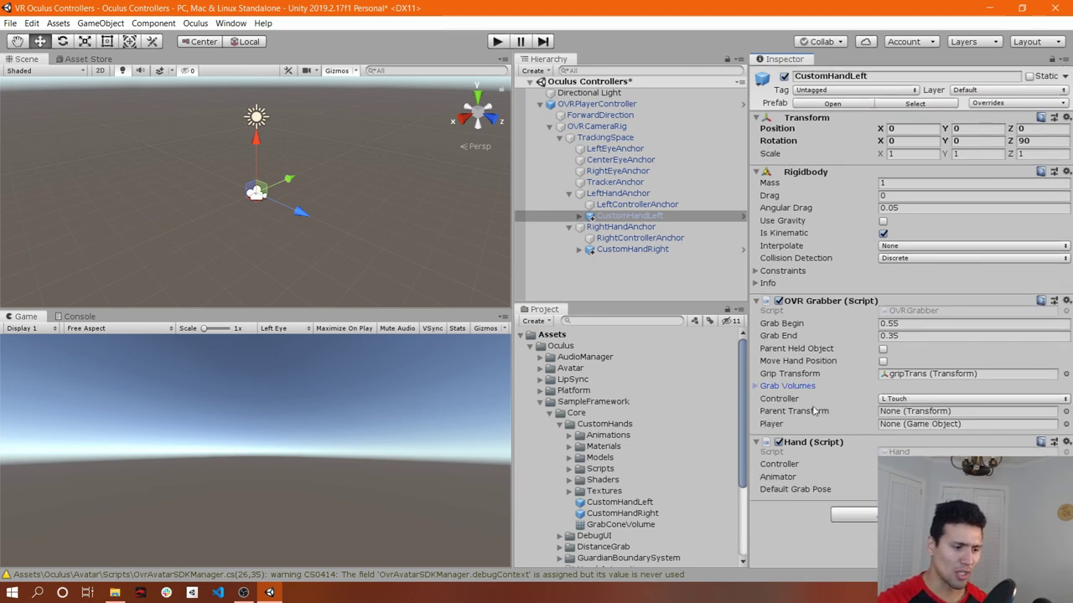
{"action": "left_click", "coordinate": [905, 401]}
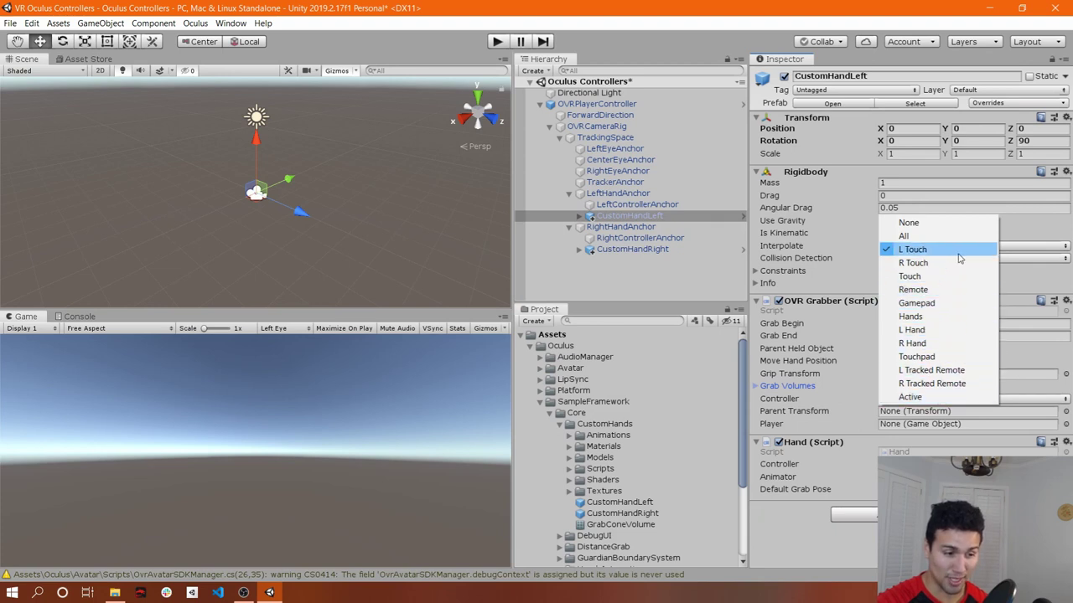
{"action": "left_click", "coordinate": [844, 395]}
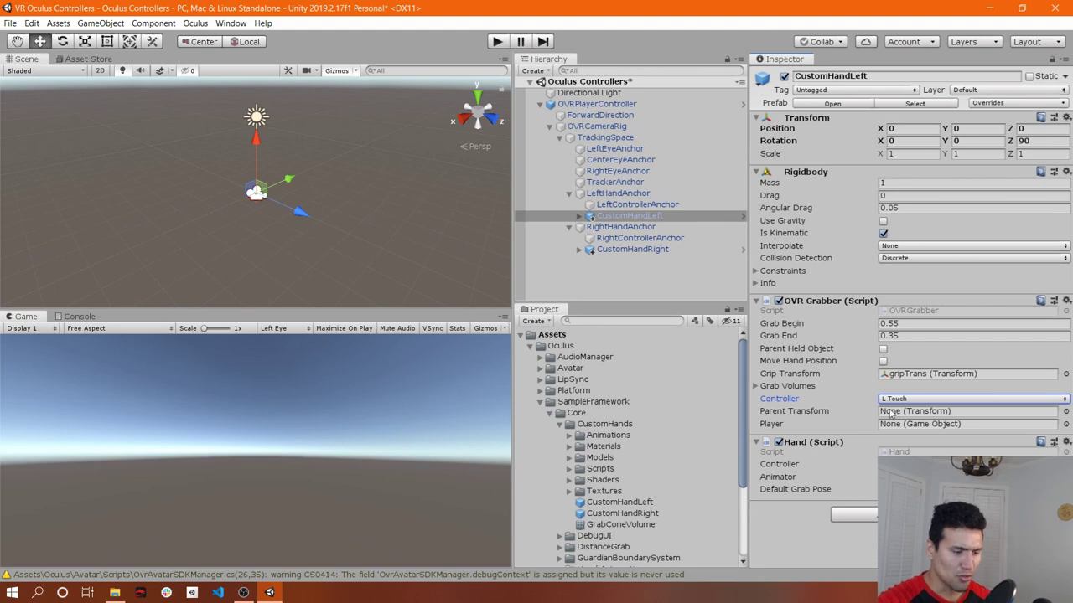
- Set CustomHandLeft's OVR Grabber Parent Transform to LeftHandAnchor and its Player to OVRPlayerController
{"action": "left_click", "coordinate": [629, 196]}
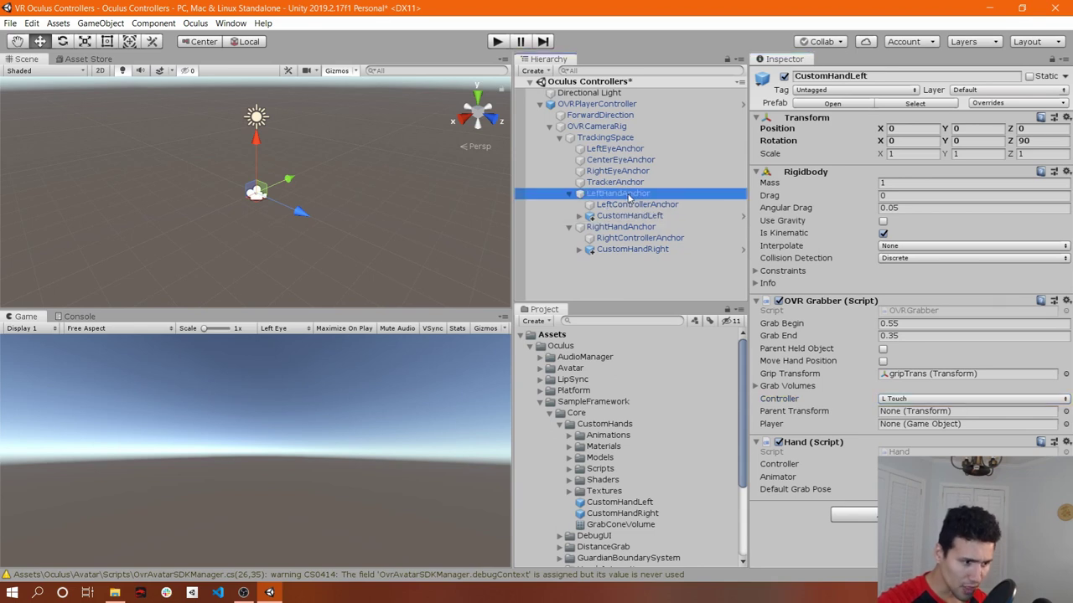
{"action": "left_click_drag", "start_coordinate": [629, 215], "coordinate": [898, 419]}
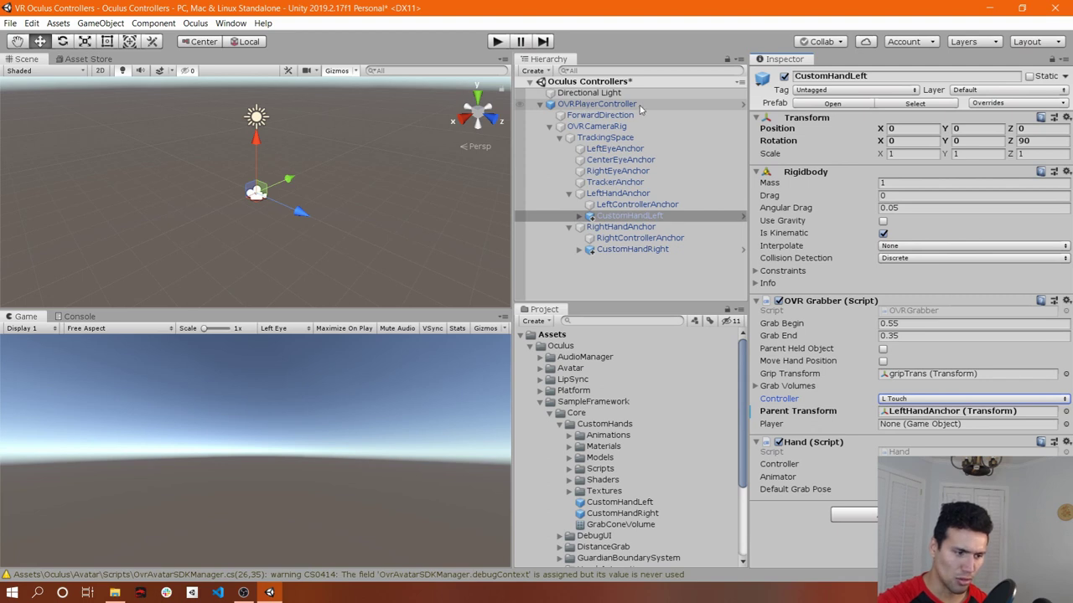
{"action": "left_click_drag", "start_coordinate": [616, 108], "coordinate": [903, 428]}
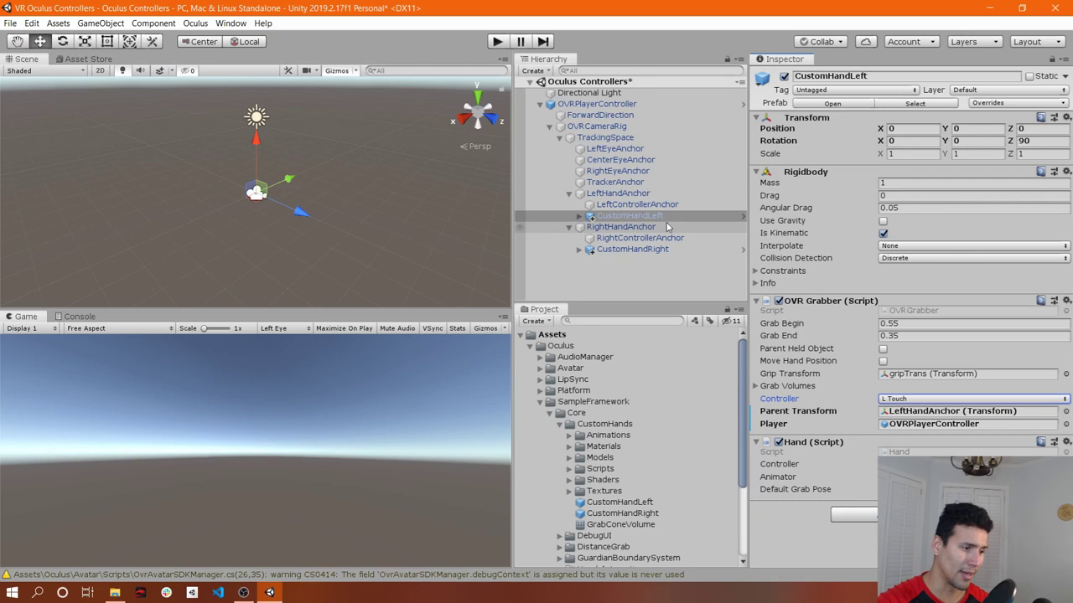
- Move CustomHandLeft away from the rig to about X 2.44, Y 0.81, Z 1.51, and select OVRPlayerController
{"action": "left_click_drag", "start_coordinate": [296, 211], "coordinate": [334, 223]}
{"action": "left_click_drag", "start_coordinate": [291, 166], "coordinate": [257, 236]}
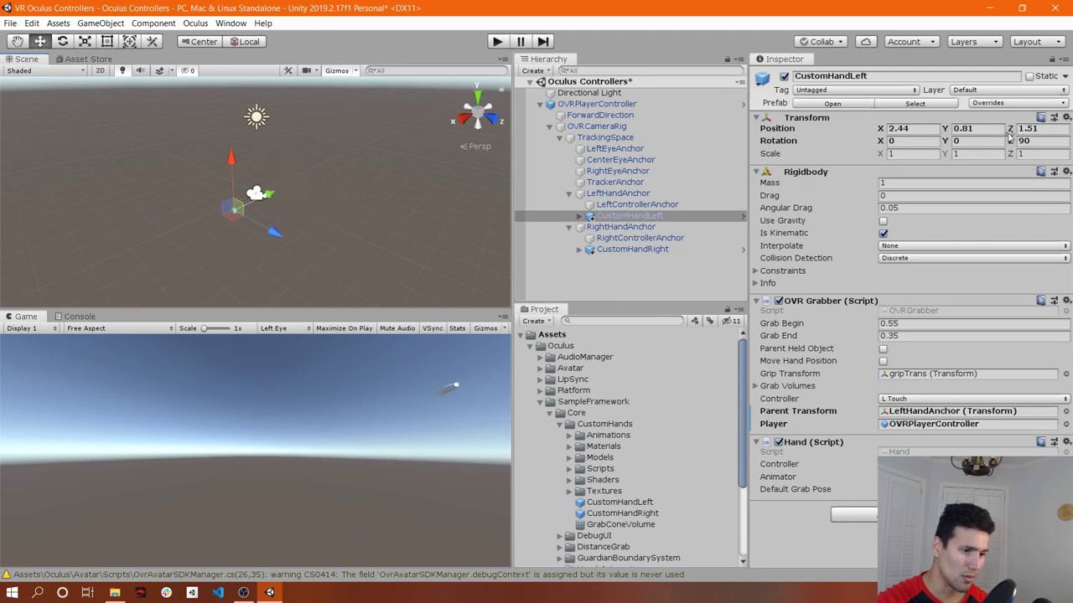
{"action": "left_click", "coordinate": [596, 104]}
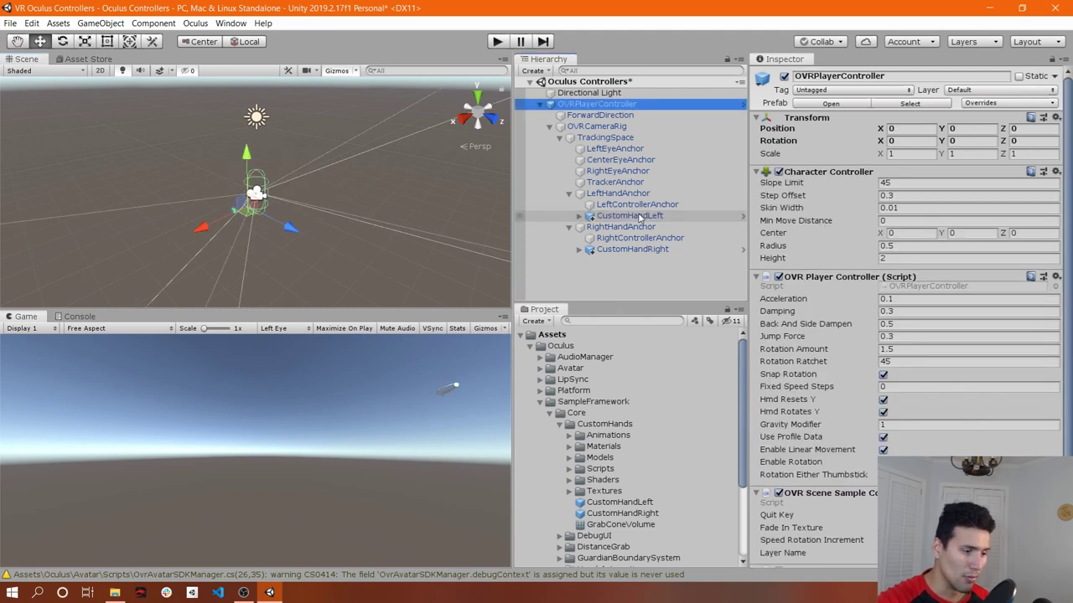
{"action": "left_click", "coordinate": [250, 217]}
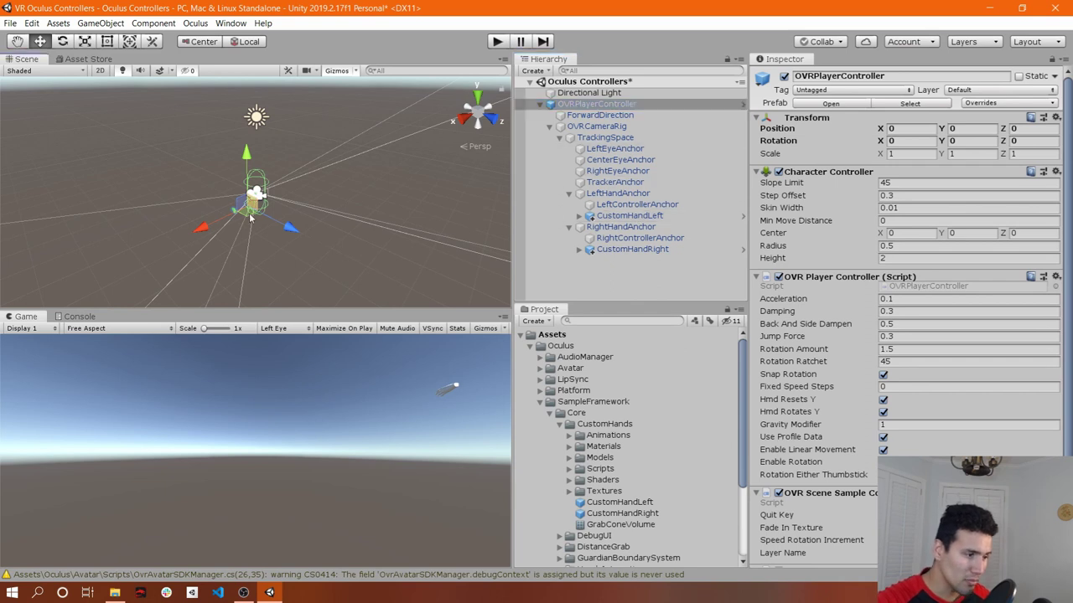
{"action": "left_click", "coordinate": [288, 228]}
{"action": "left_click", "coordinate": [284, 231]}
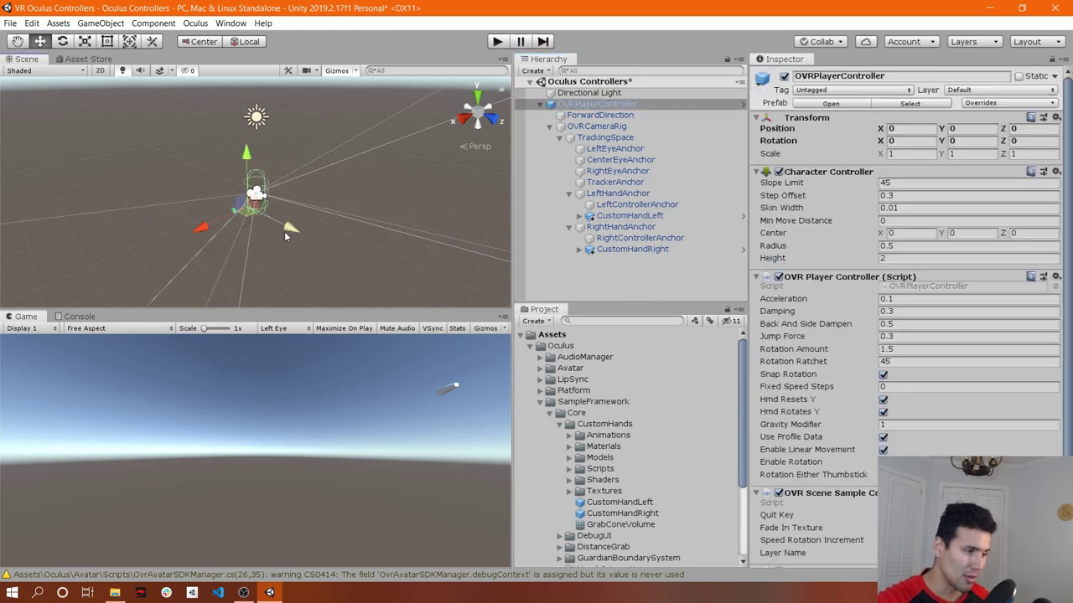
- Try moving OVRPlayerController along the Z axis to about 3.78, and check CustomHandLeft's settings
{"action": "left_click_drag", "start_coordinate": [284, 231], "coordinate": [415, 289]}
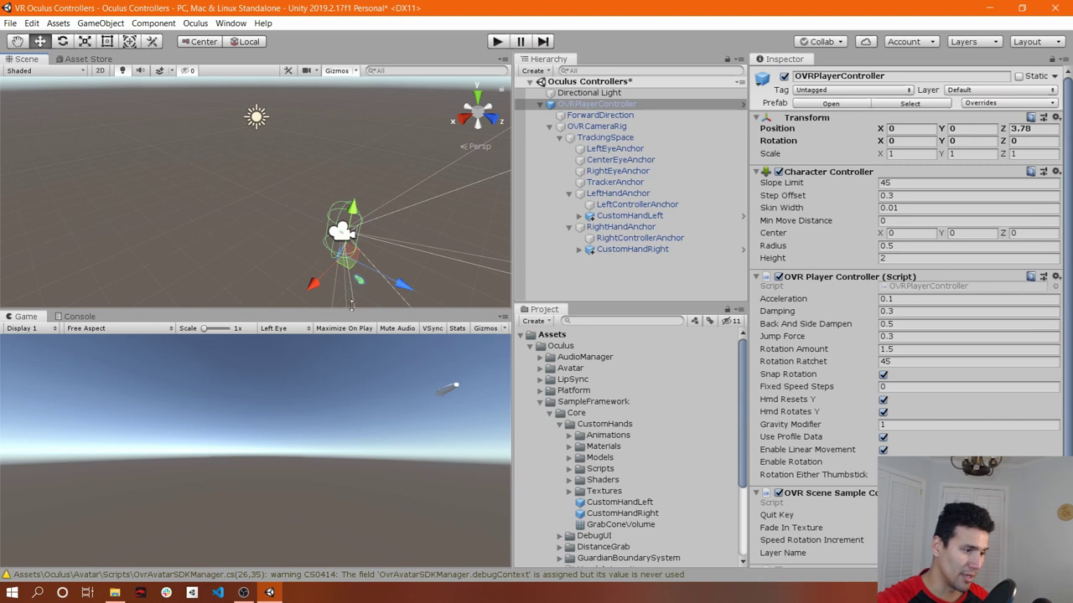
{"action": "left_click", "coordinate": [627, 216]}
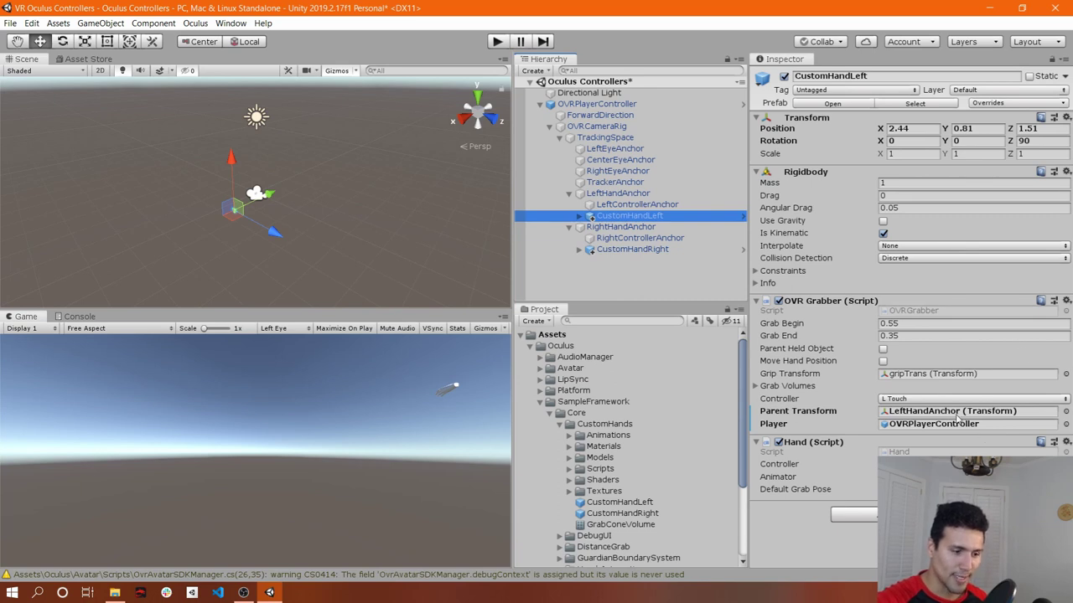
- Set CustomHandRight's OVR Grabber Parent Transform to RightHandAnchor and its Player to OVRPlayerController
{"action": "left_click", "coordinate": [635, 251]}
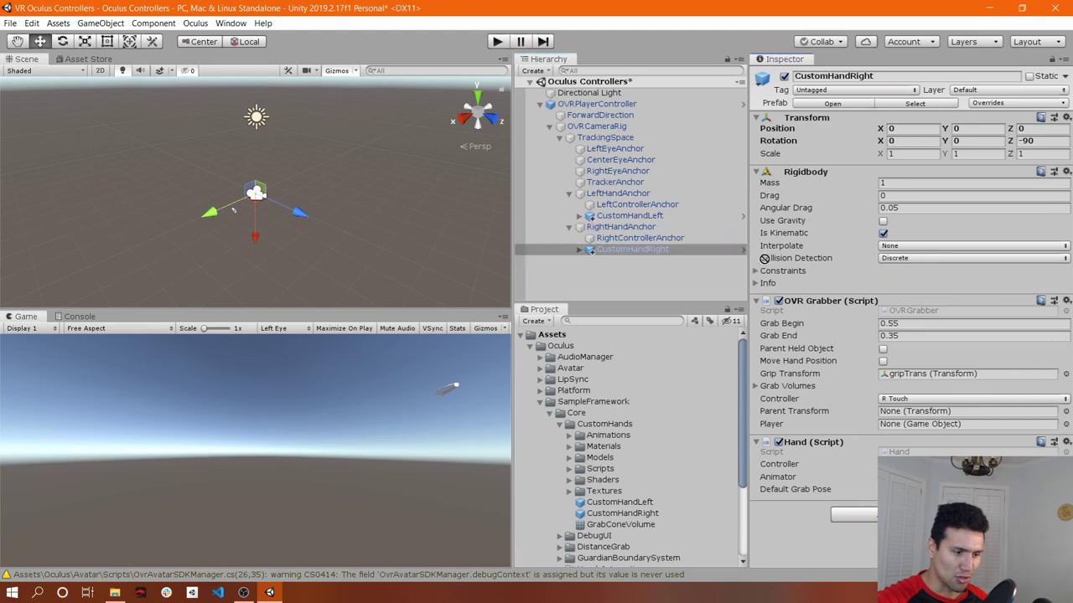
{"action": "left_click_drag", "start_coordinate": [641, 250], "coordinate": [897, 420]}
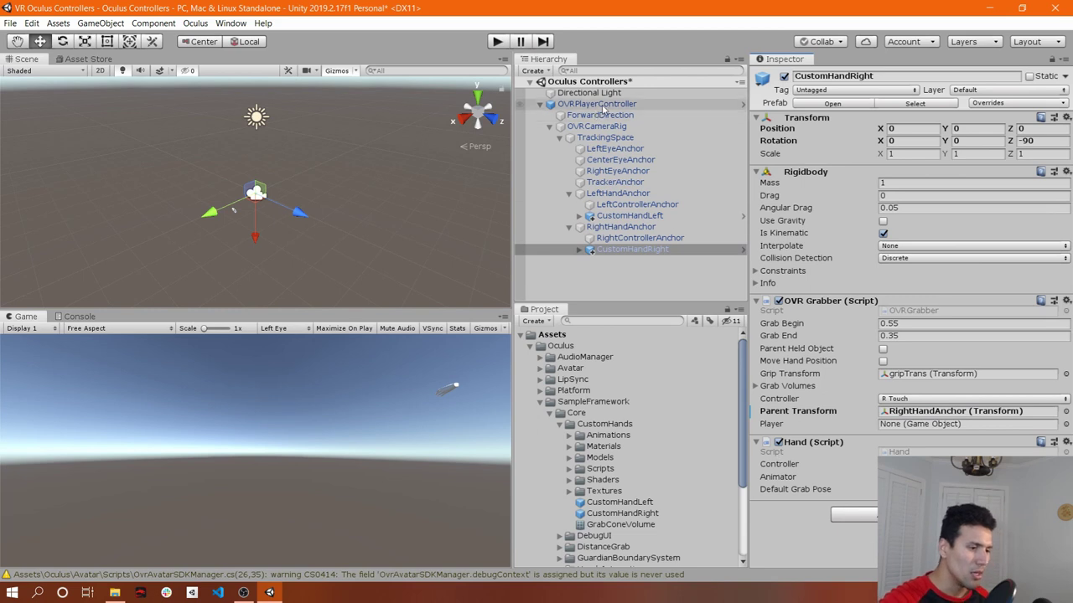
{"action": "left_click_drag", "start_coordinate": [604, 107], "coordinate": [904, 427]}
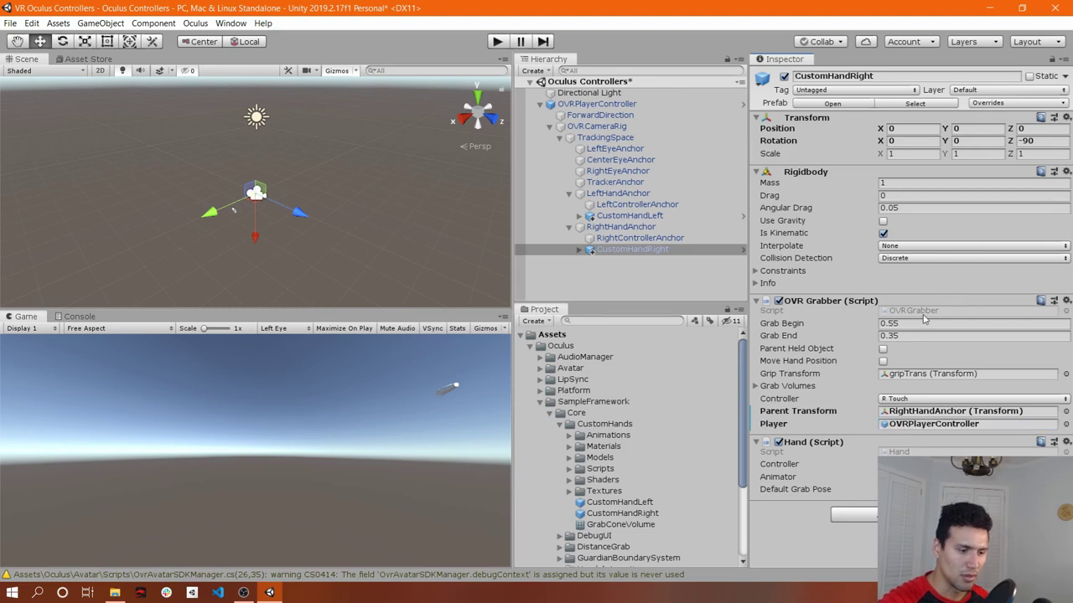
{"action": "left_click", "coordinate": [682, 286]}
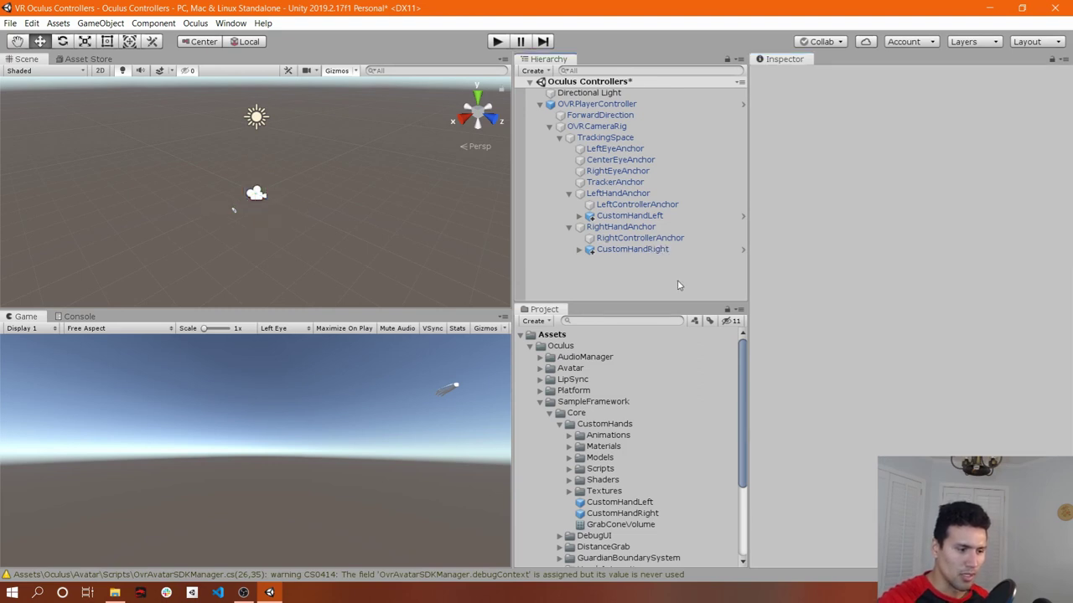
{"action": "left_click", "coordinate": [673, 251]}
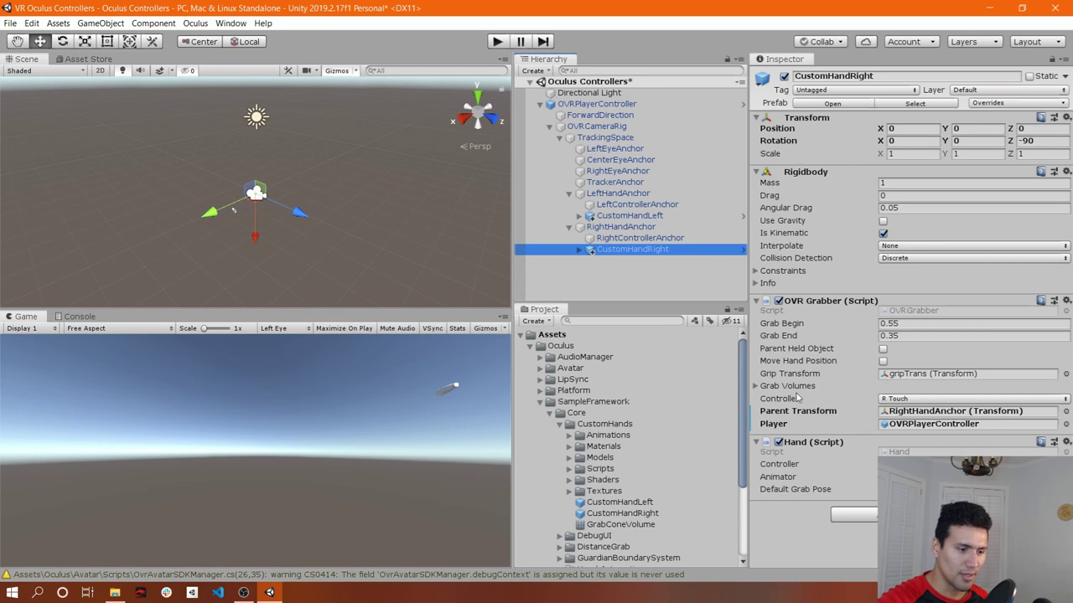
- Set the Tracking Origin Type in OVRCameraRig's OVR Manager to Floor Level
{"action": "left_click", "coordinate": [563, 106]}
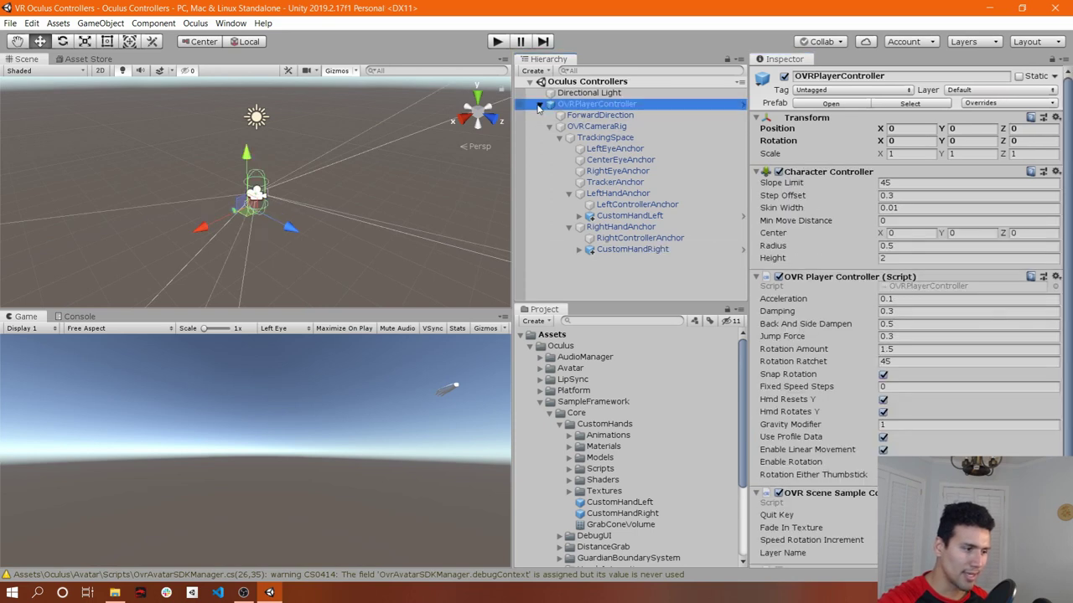
{"action": "left_click", "coordinate": [540, 105]}
{"action": "left_click", "coordinate": [539, 104]}
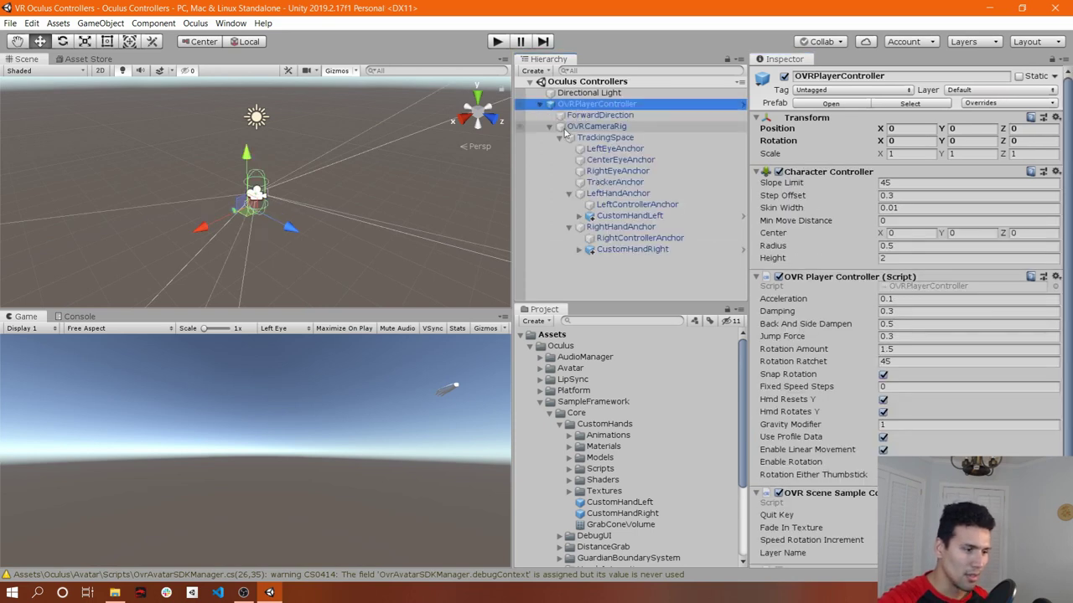
{"action": "left_click", "coordinate": [586, 126]}
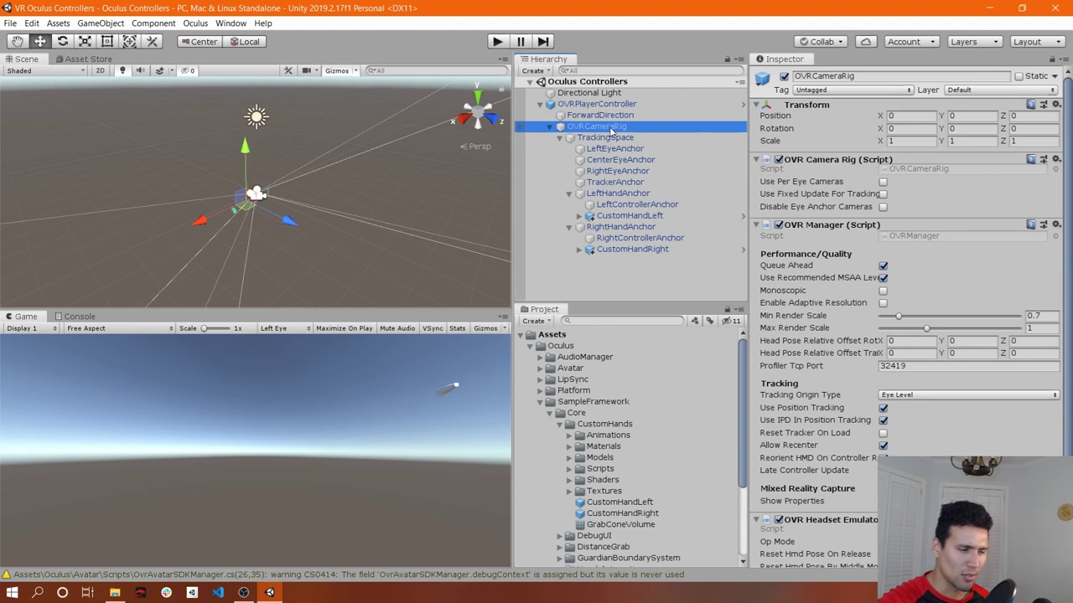
{"action": "scroll", "coordinate": [850, 218], "scroll_direction": "down", "scroll_amount": 3}
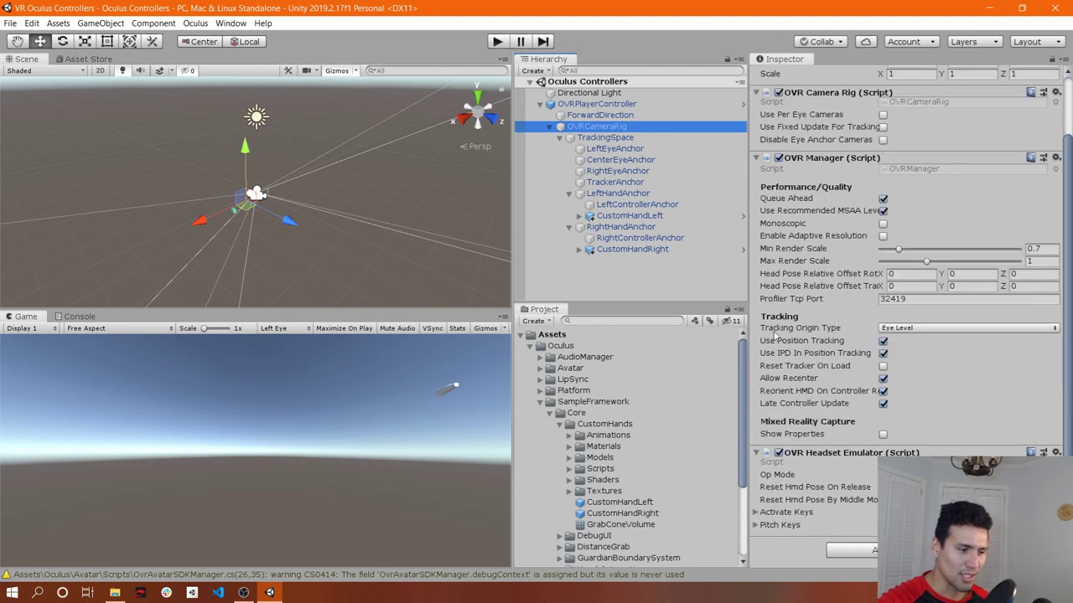
{"action": "left_click", "coordinate": [907, 332]}
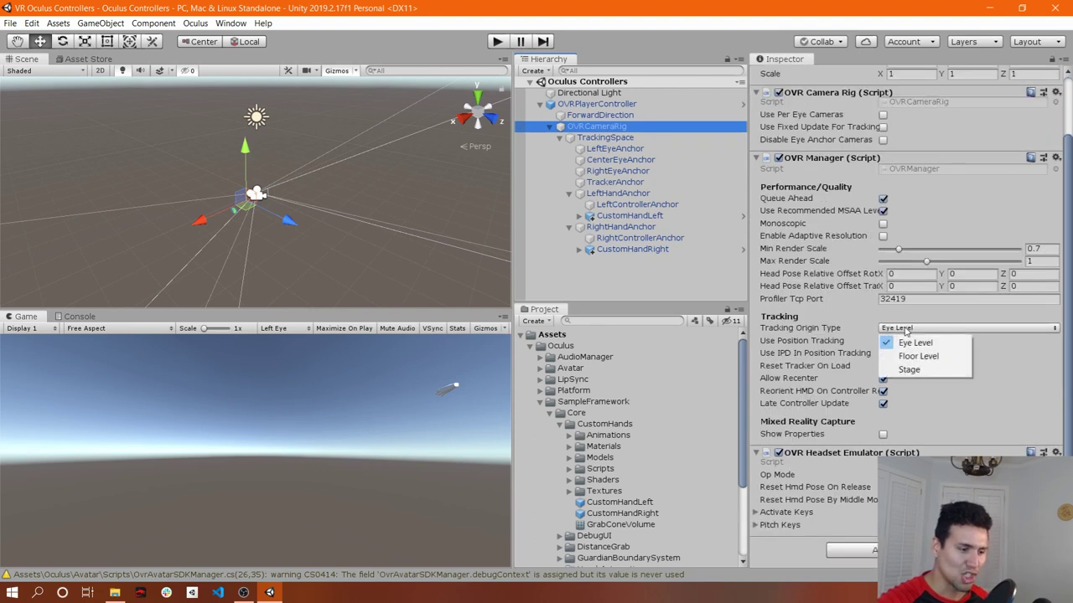
{"action": "left_click", "coordinate": [915, 358]}
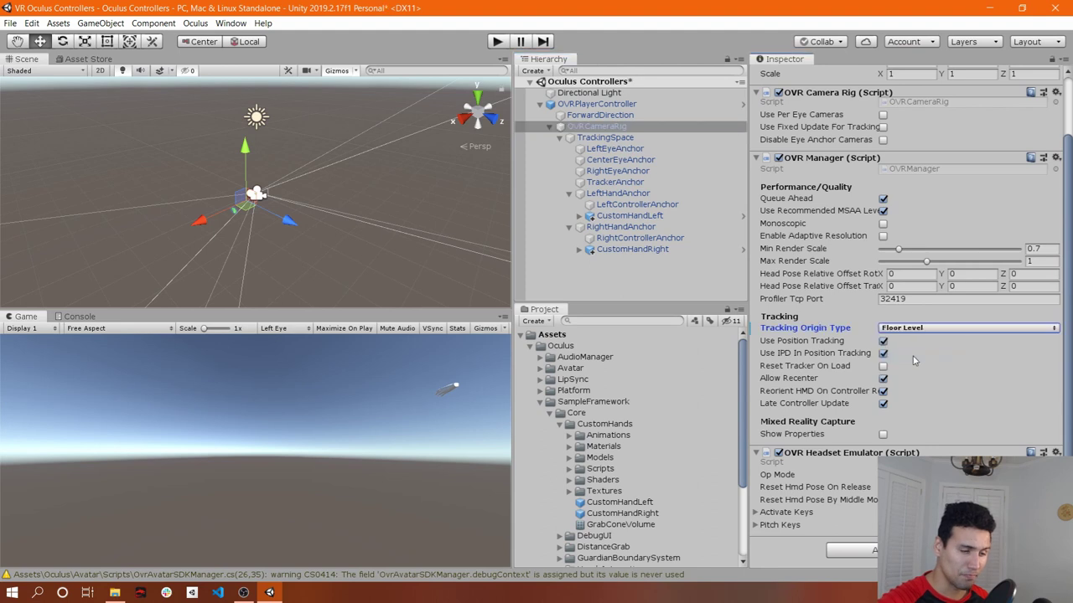
- Switch the build platform to Android and set its Texture Compression to ASTC
{"action": "left_click", "coordinate": [10, 22]}
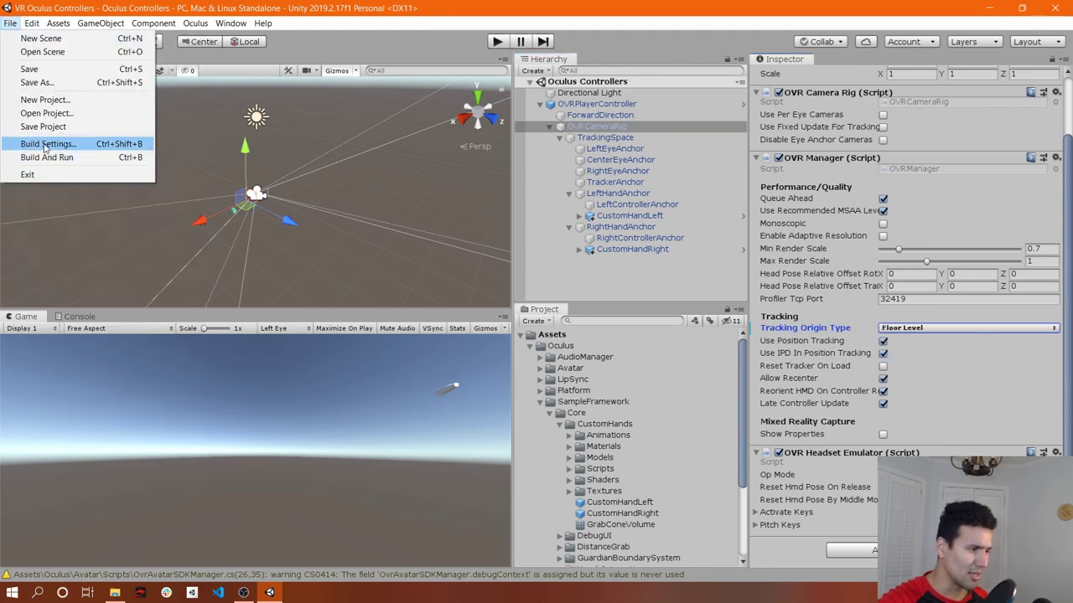
{"action": "left_click", "coordinate": [46, 144]}
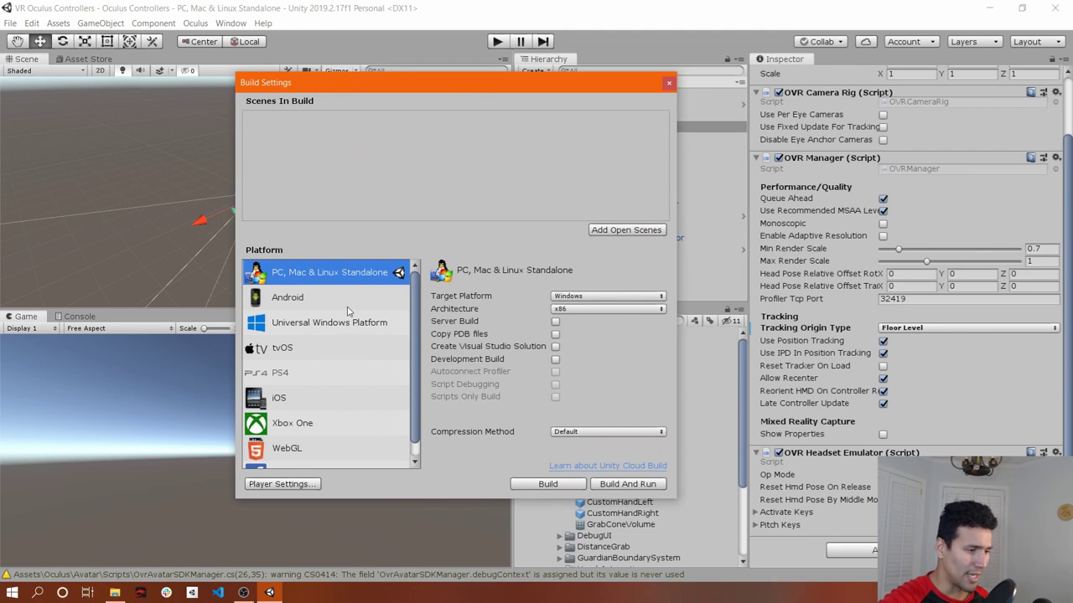
{"action": "left_click", "coordinate": [348, 302]}
{"action": "left_click", "coordinate": [549, 484]}
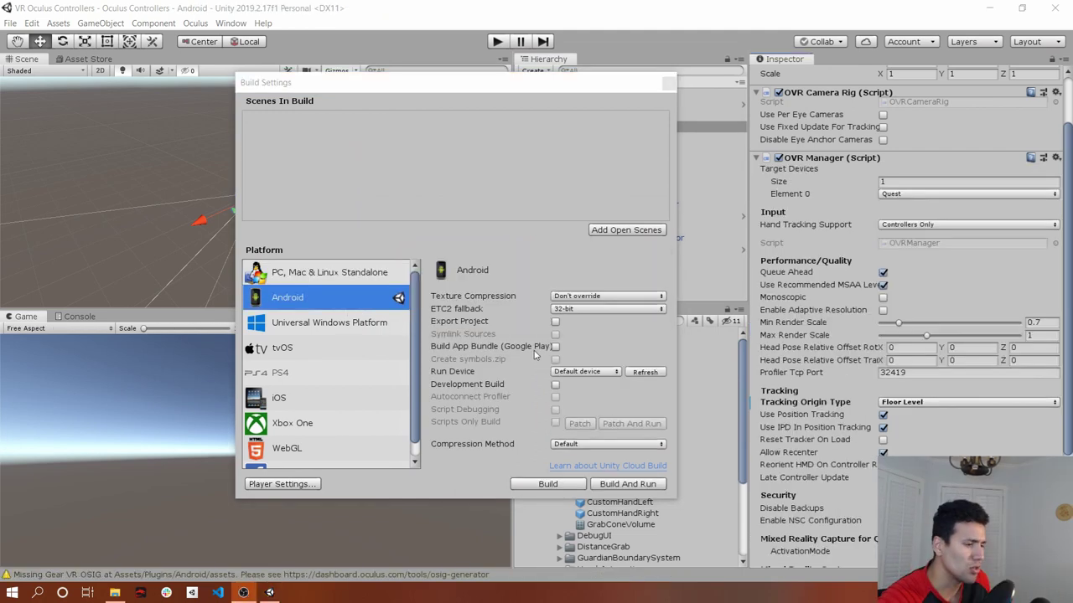
{"action": "left_click", "coordinate": [571, 297]}
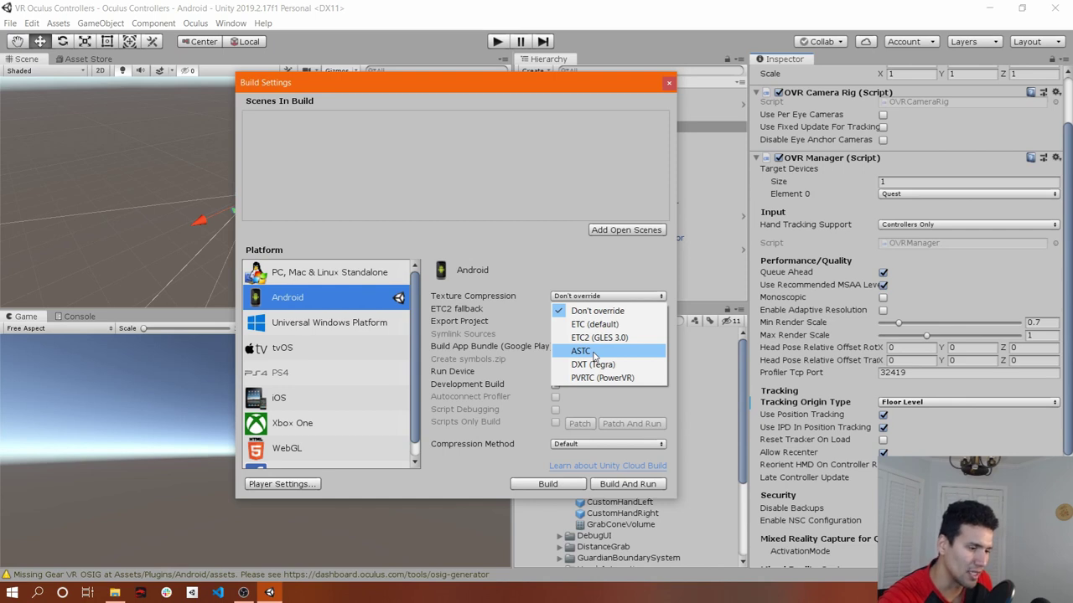
{"action": "left_click", "coordinate": [593, 352]}
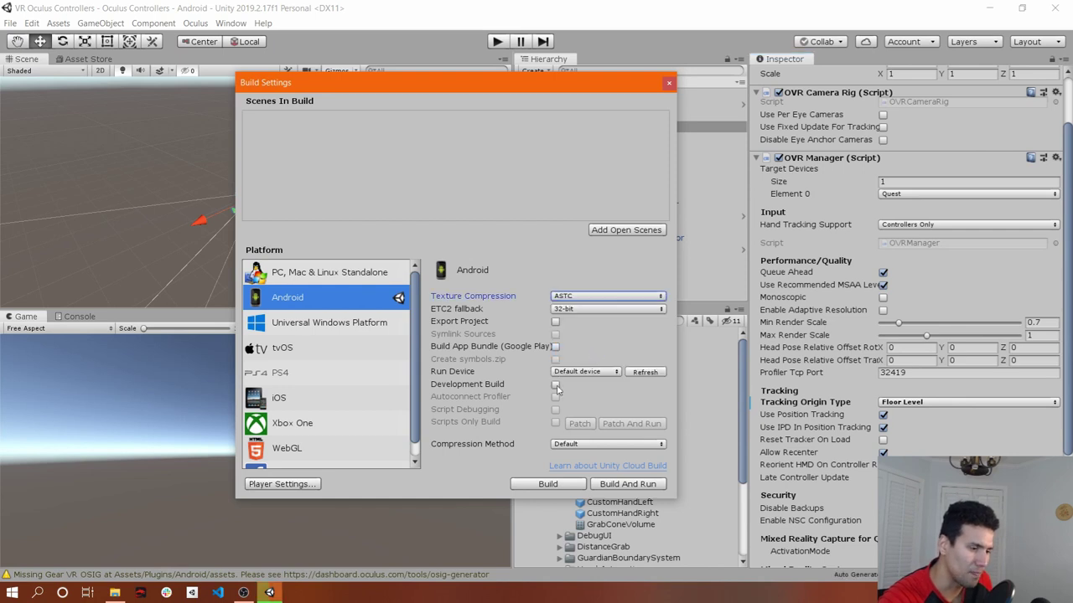
- Add Oculus to the Virtual Reality SDKs in the Android player's XR settings, declining the spatializer plugin upgrade
{"action": "left_click", "coordinate": [295, 486]}
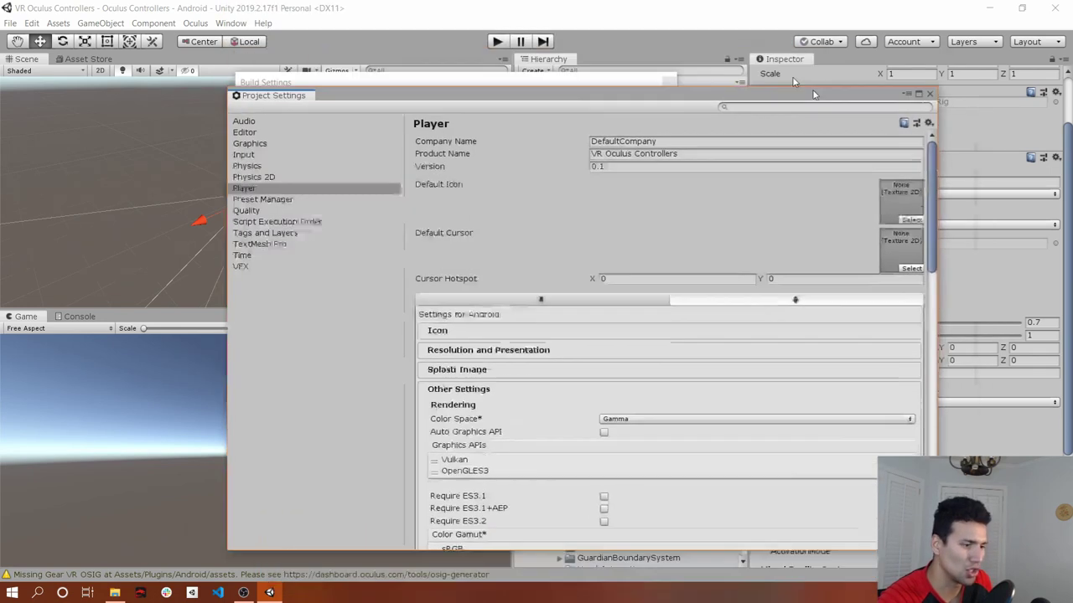
{"action": "scroll", "coordinate": [569, 321], "scroll_direction": "down", "scroll_amount": 5}
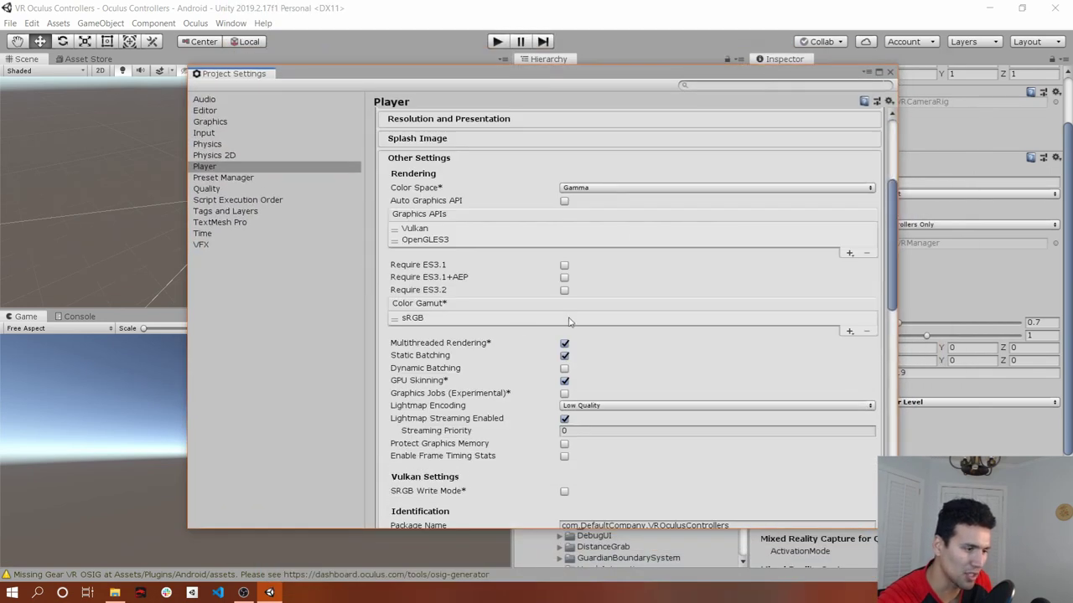
{"action": "left_click", "coordinate": [472, 160]}
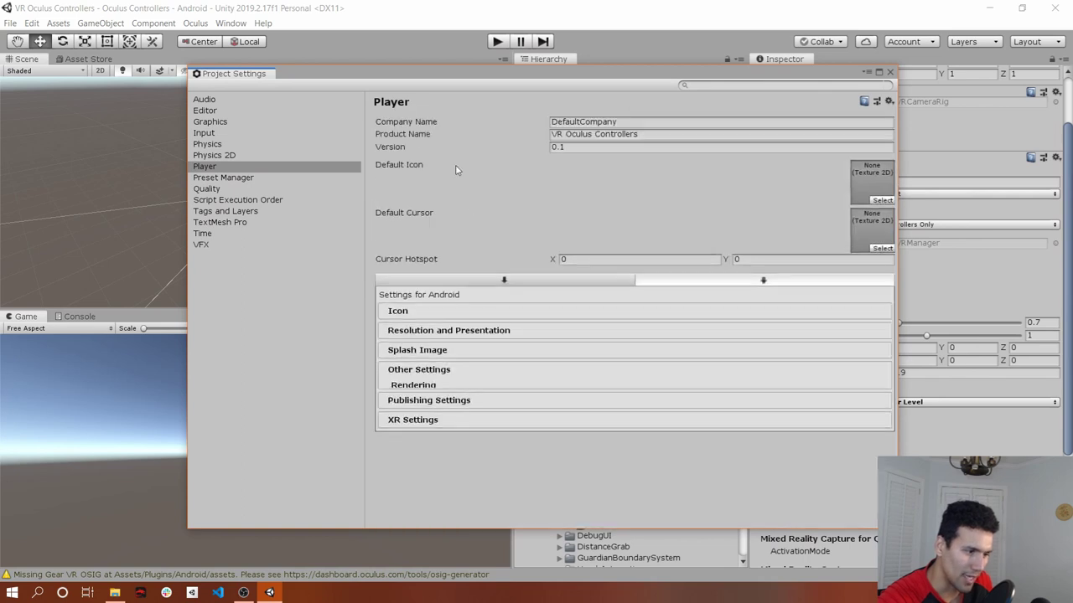
{"action": "left_click", "coordinate": [436, 409]}
{"action": "scroll", "coordinate": [587, 284], "scroll_direction": "down", "scroll_amount": 2}
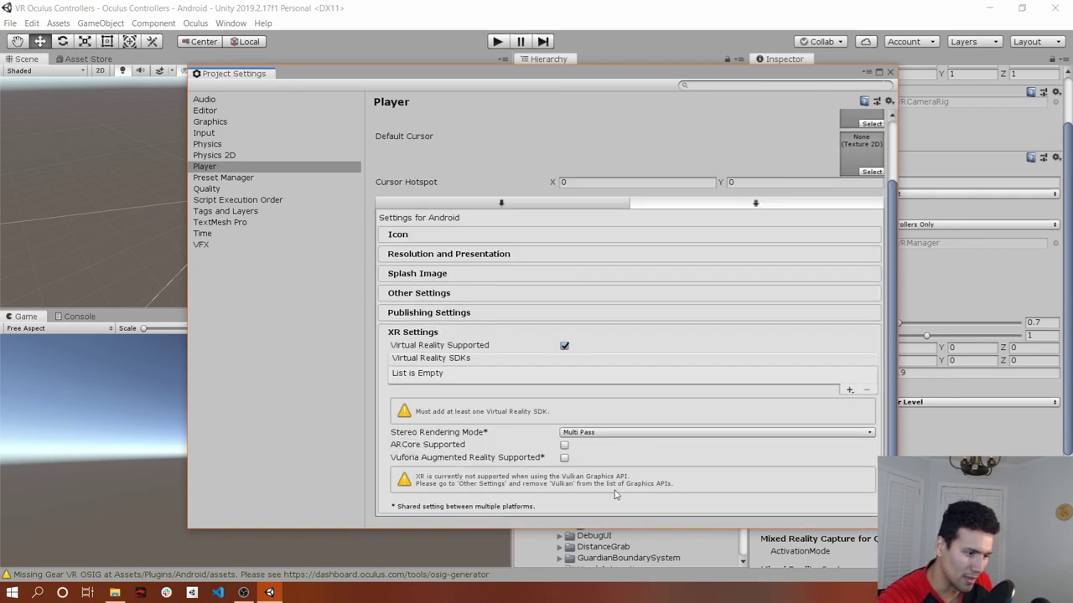
{"action": "left_click", "coordinate": [849, 389]}
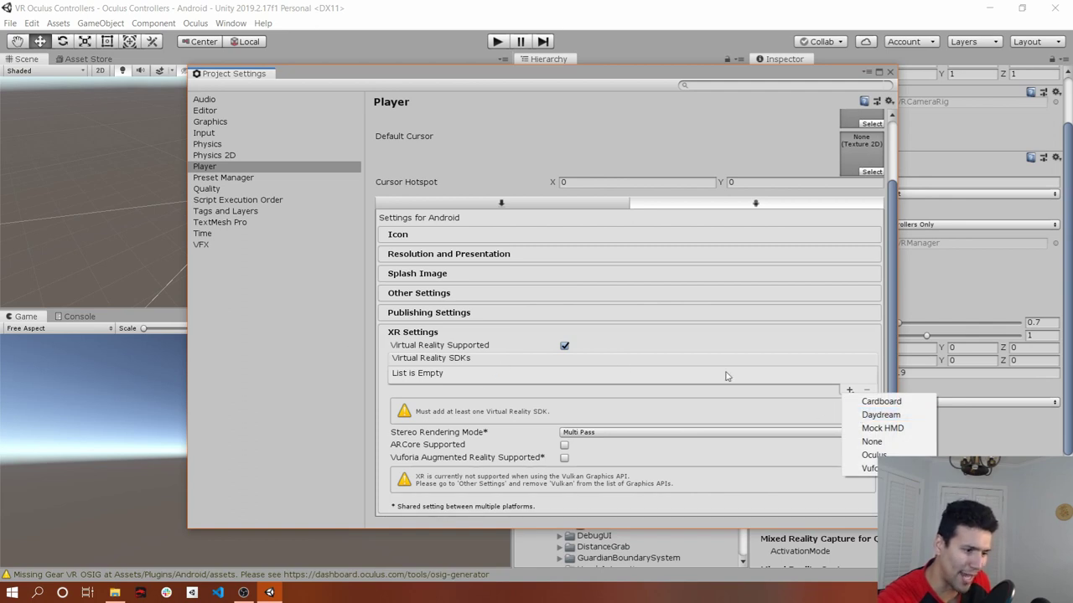
{"action": "left_click", "coordinate": [874, 457]}
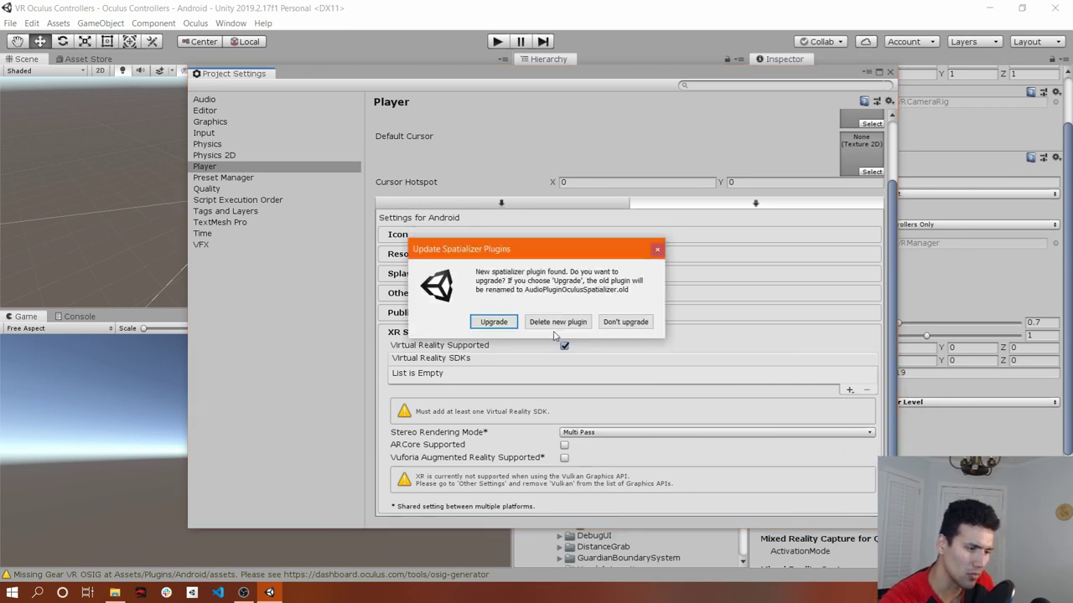
{"action": "left_click", "coordinate": [622, 322]}
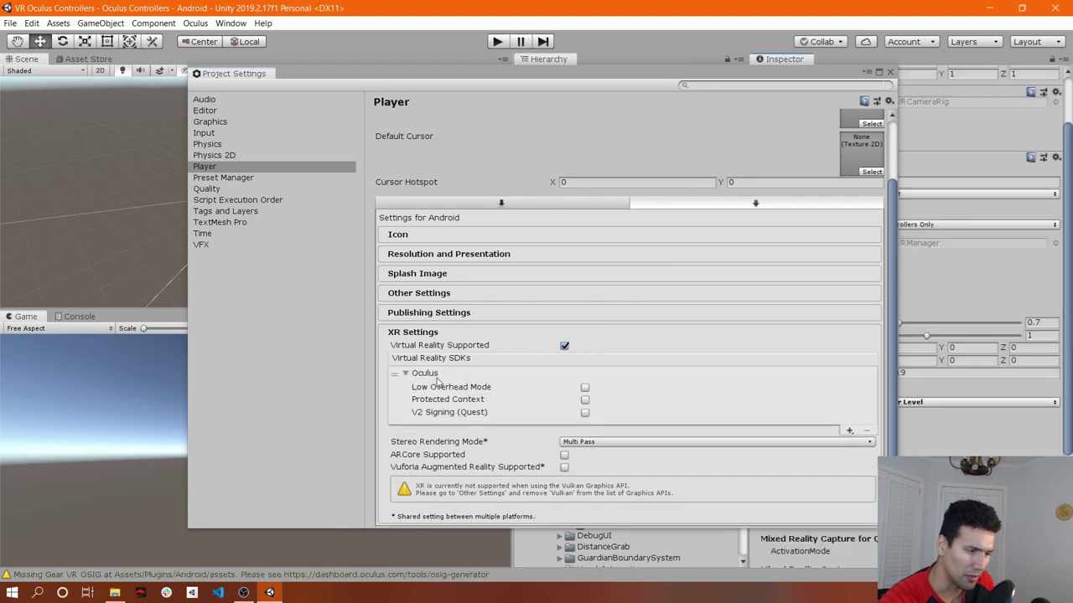
{"action": "left_click", "coordinate": [427, 383]}
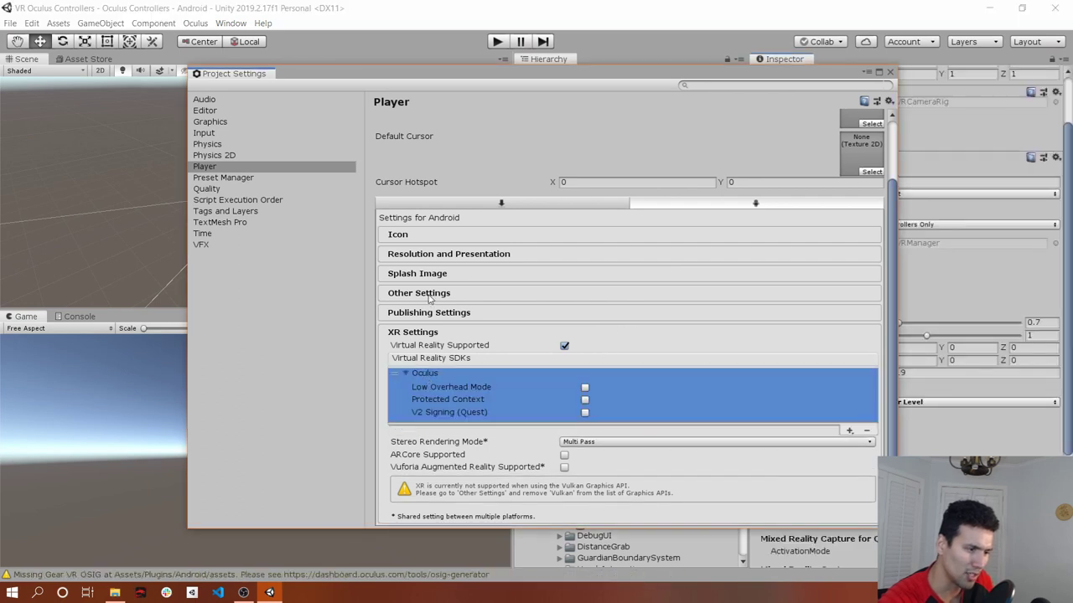
- Remove Vulkan from the Graphics APIs list in the Android player settings
{"action": "left_click", "coordinate": [419, 293]}
{"action": "left_click", "coordinate": [549, 365]}
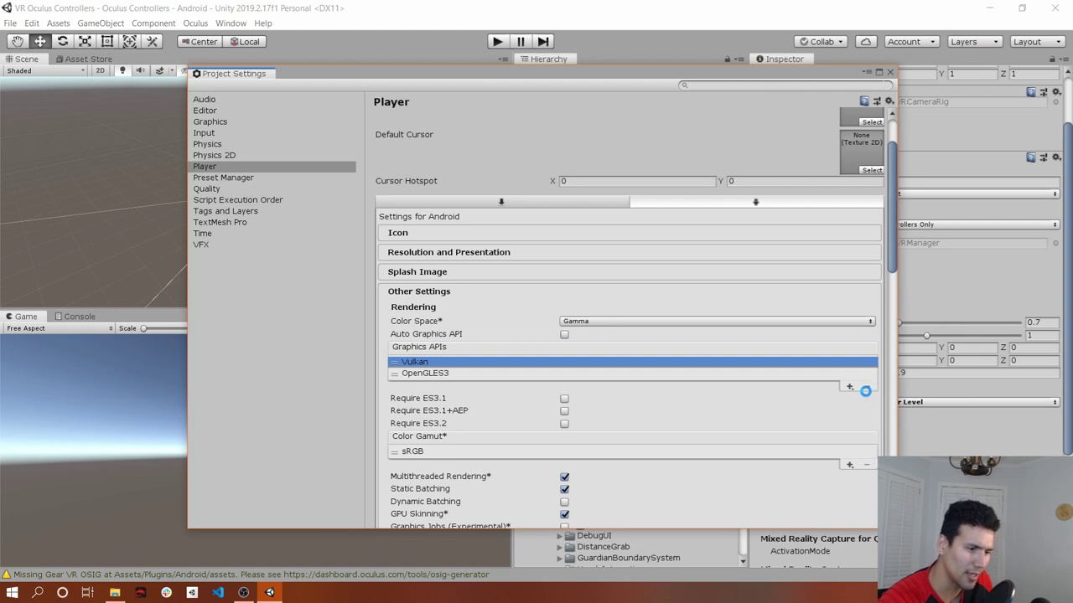
{"action": "left_click", "coordinate": [866, 388]}
- Set the Android Minimum API Level to Android 7.0 'Nougat' (API level 24) and close the project settings
{"action": "scroll", "coordinate": [540, 297], "scroll_direction": "down", "scroll_amount": 3}
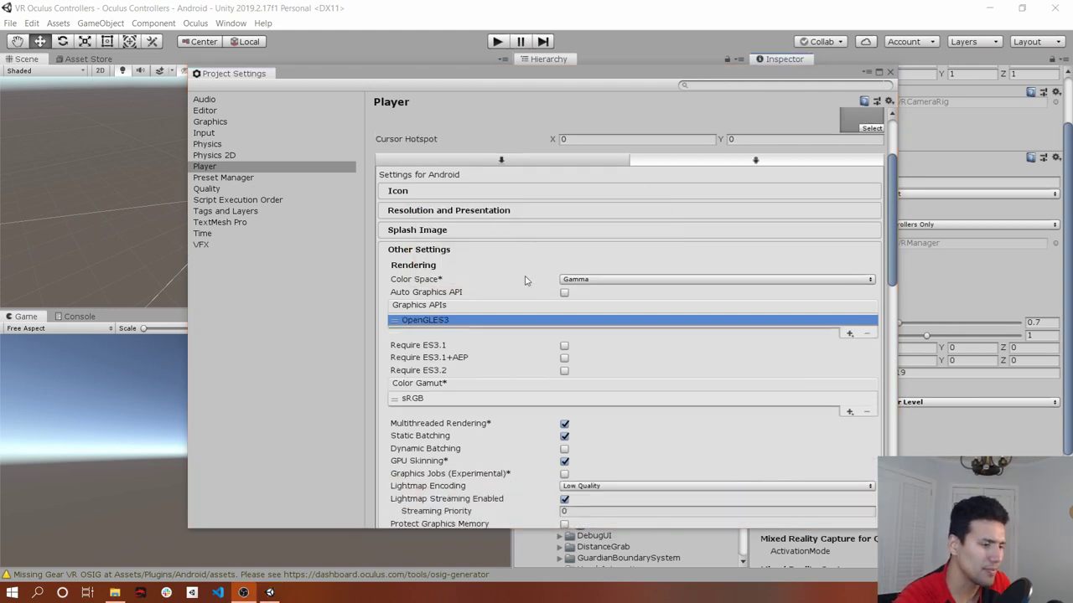
{"action": "scroll", "coordinate": [462, 293], "scroll_direction": "down", "scroll_amount": 3}
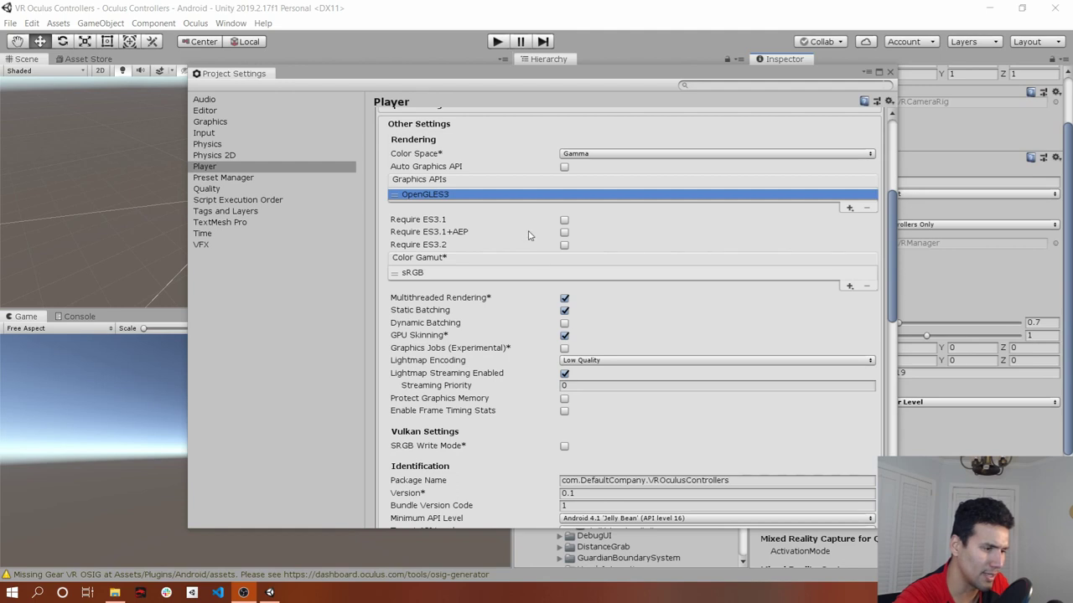
{"action": "scroll", "coordinate": [515, 245], "scroll_direction": "down", "scroll_amount": 4}
{"action": "scroll", "coordinate": [599, 306], "scroll_direction": "down", "scroll_amount": 3}
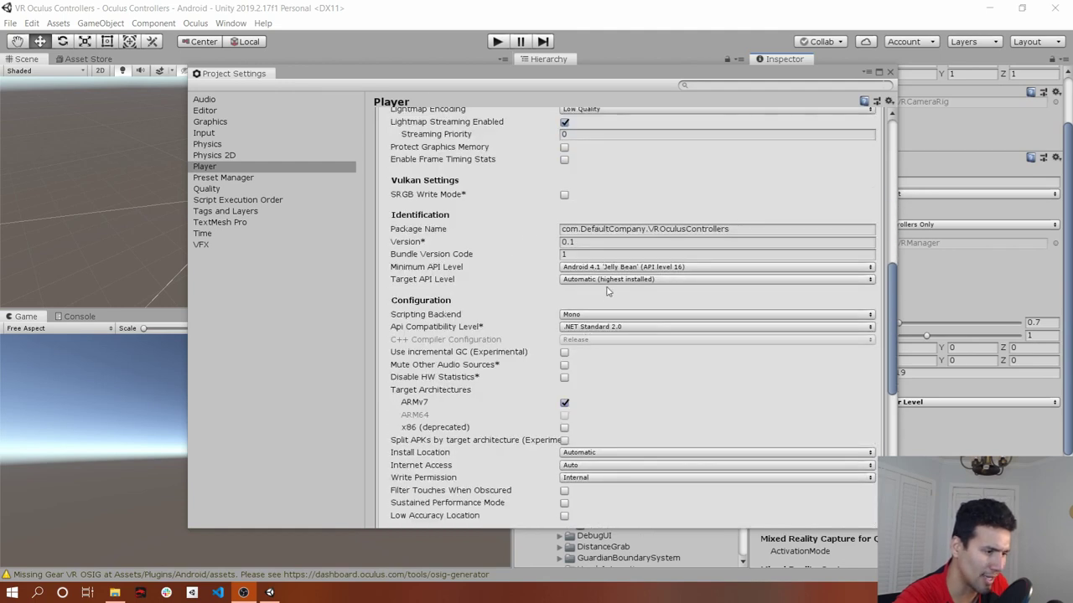
{"action": "left_click", "coordinate": [623, 268]}
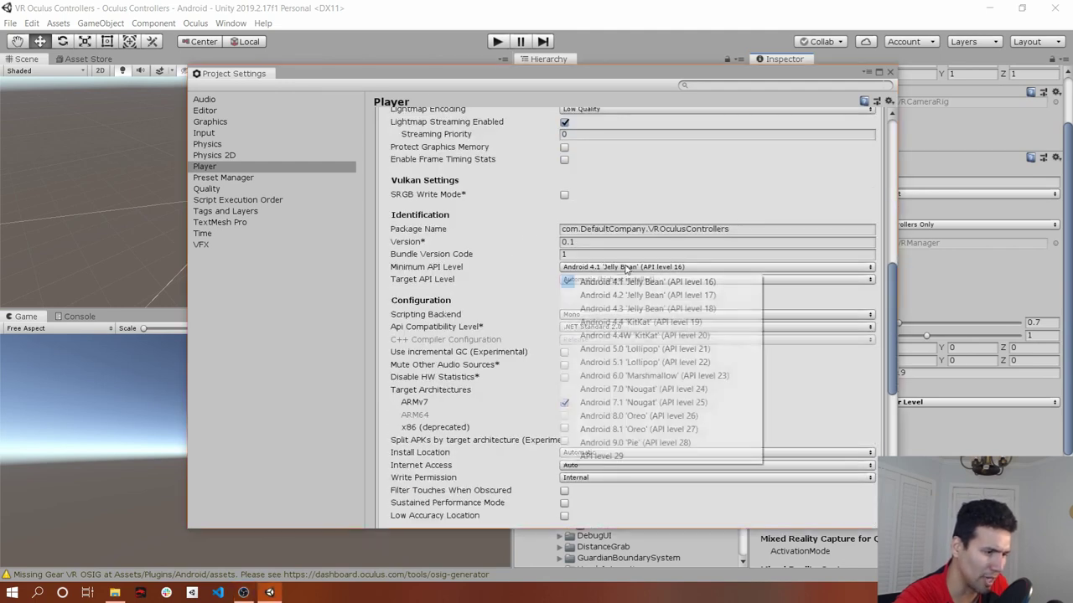
{"action": "left_click", "coordinate": [621, 389]}
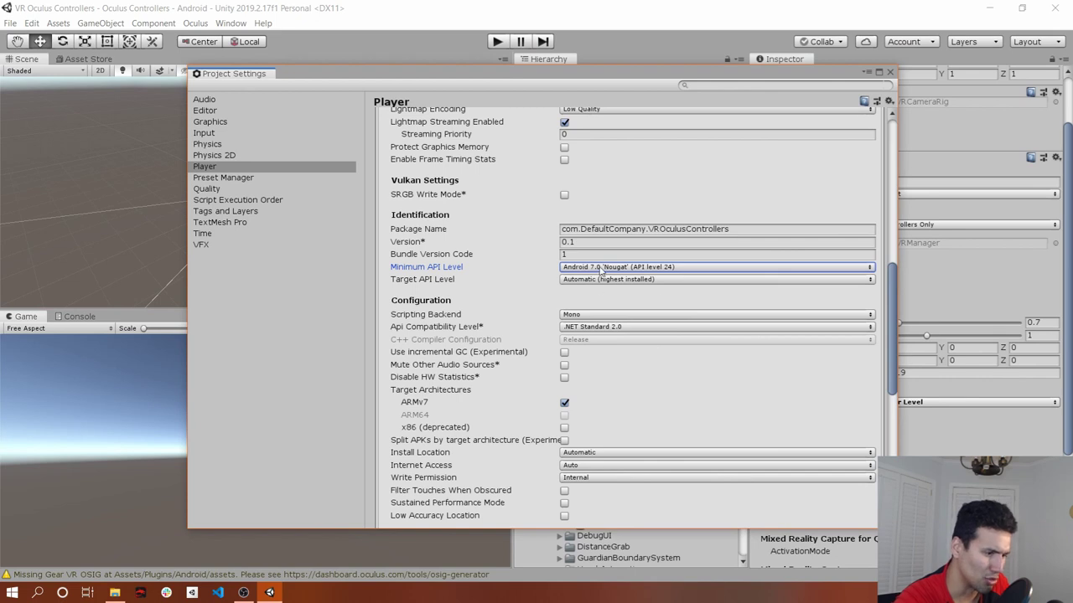
{"action": "scroll", "coordinate": [596, 295], "scroll_direction": "down", "scroll_amount": 15}
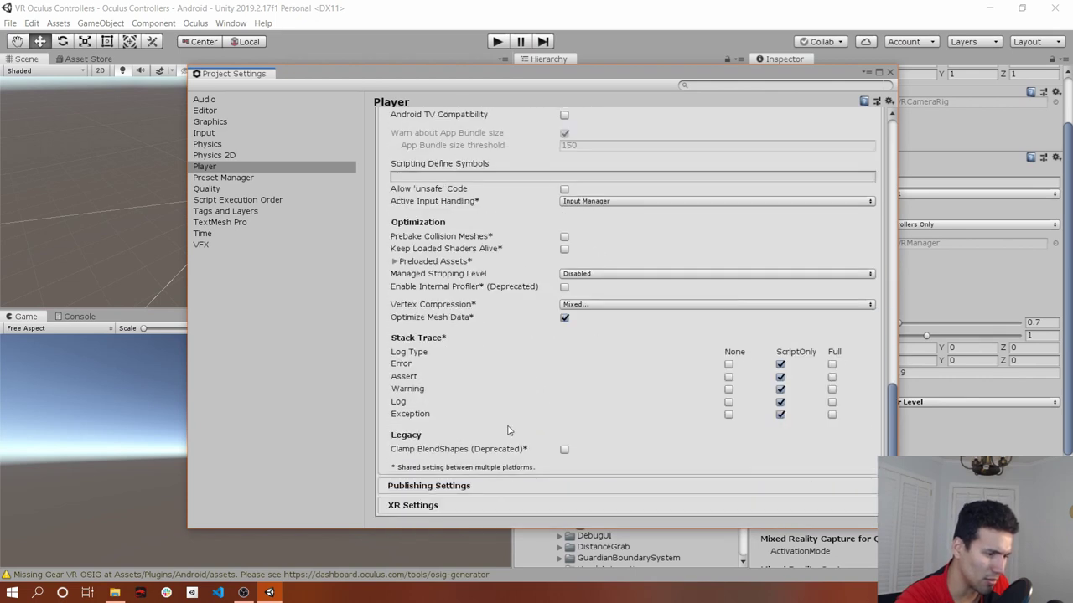
{"action": "scroll", "coordinate": [503, 285], "scroll_direction": "up", "scroll_amount": 13}
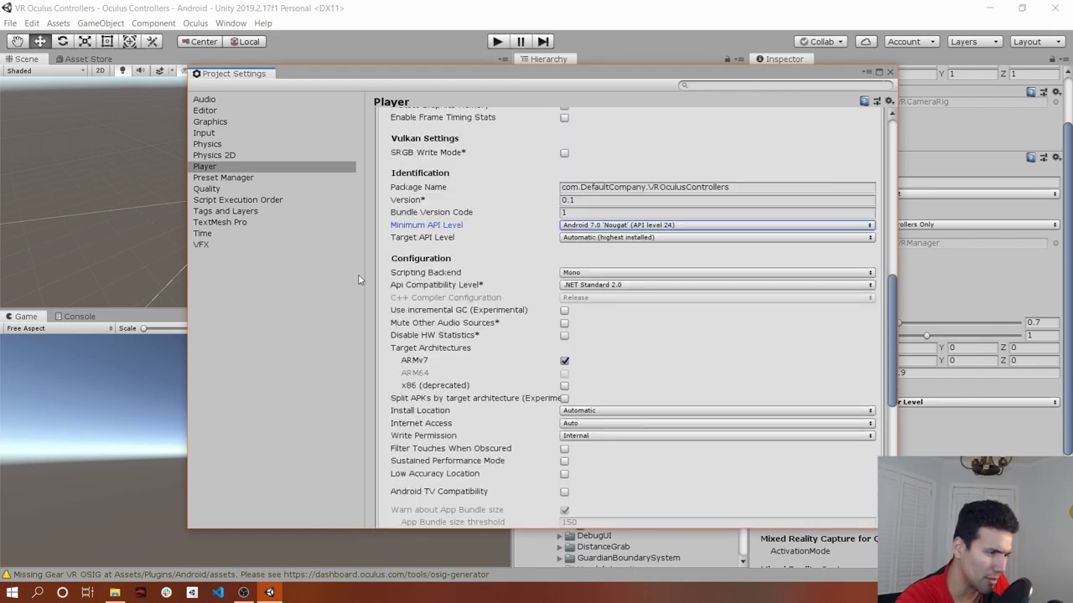
{"action": "left_click", "coordinate": [890, 73]}
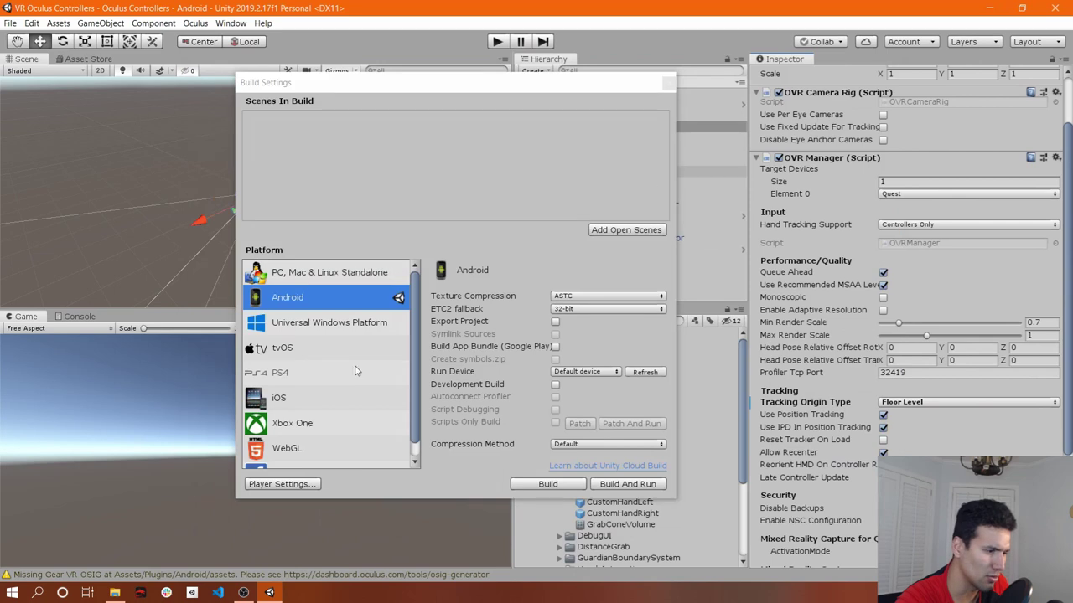
- Set the Run Device to the connected Oculus Quest, then build and run the project as an apk named Oculus Controllers
{"action": "left_click", "coordinate": [600, 373]}
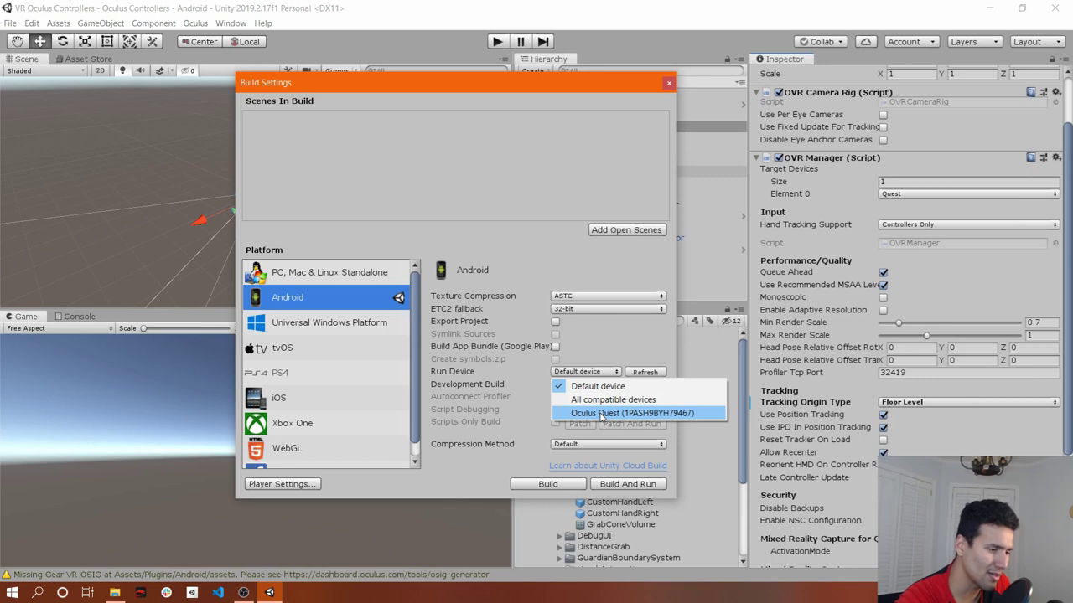
{"action": "left_click", "coordinate": [600, 414]}
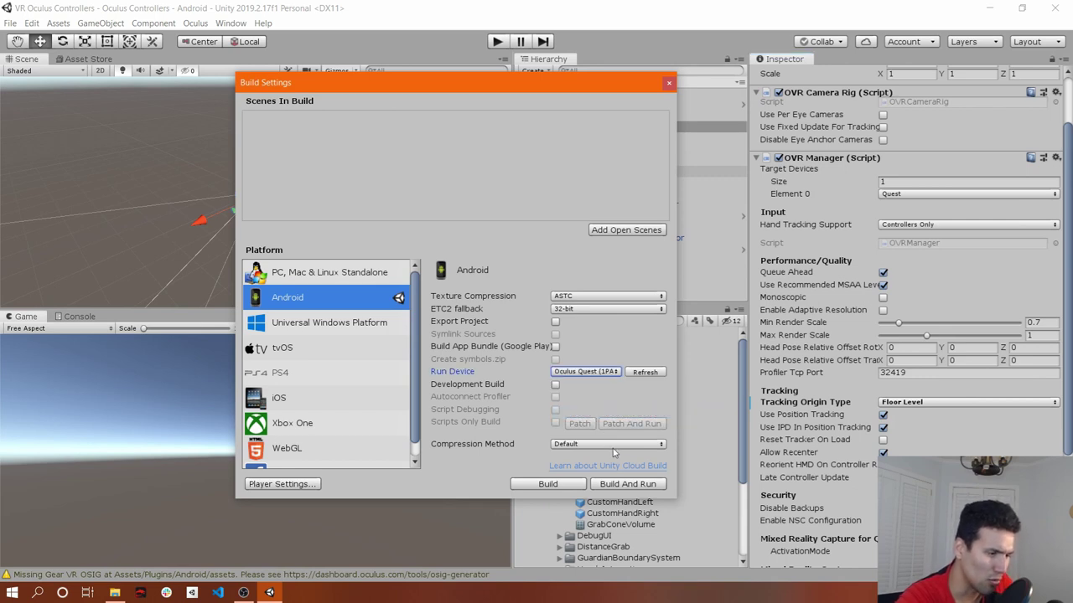
{"action": "left_click", "coordinate": [627, 484]}
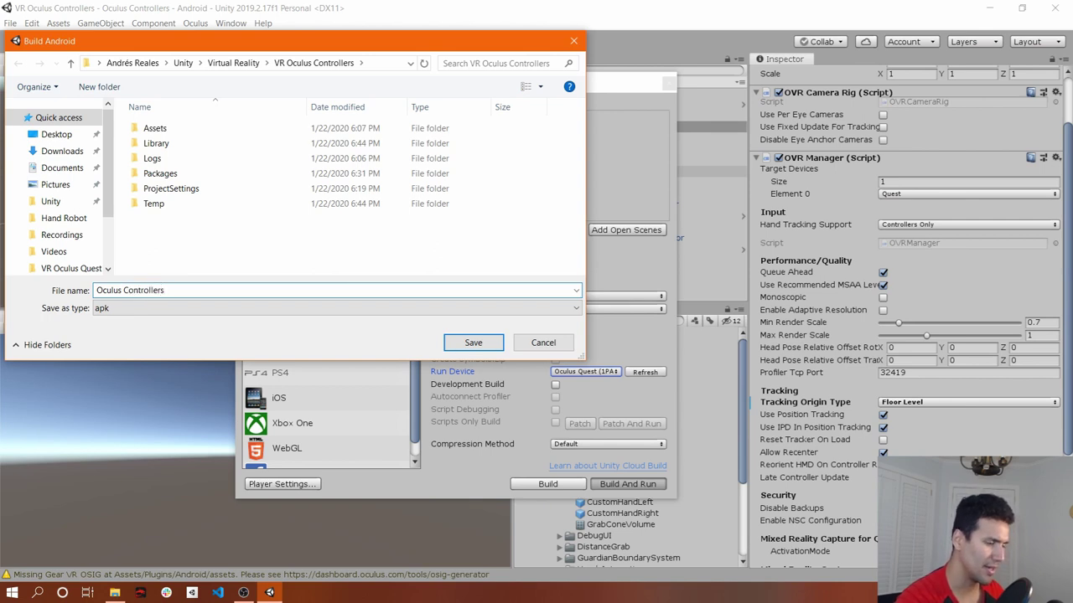
{"action": "key", "text": "Escape"}
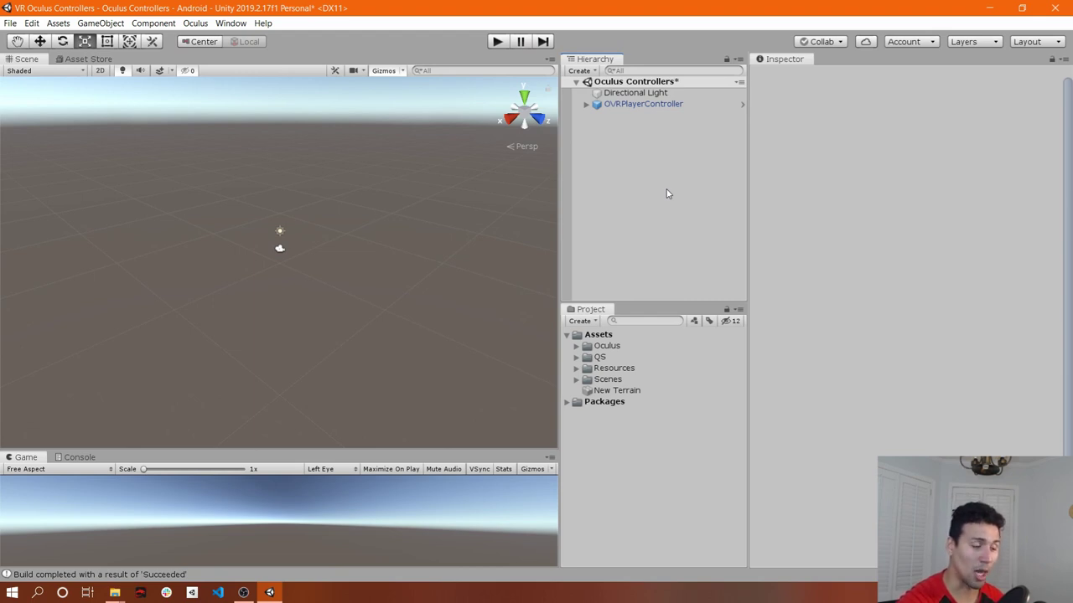
- Add a 3D Plane to the scene as the ground and frame it in the Scene view
{"action": "right_click", "coordinate": [609, 139]}
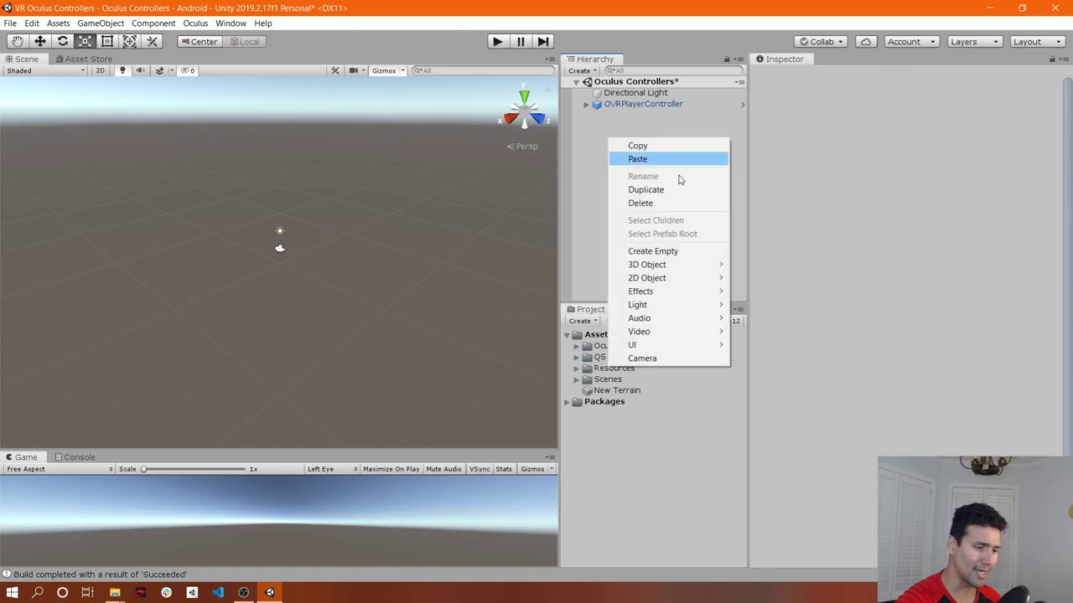
{"action": "mouse_move", "coordinate": [689, 266]}
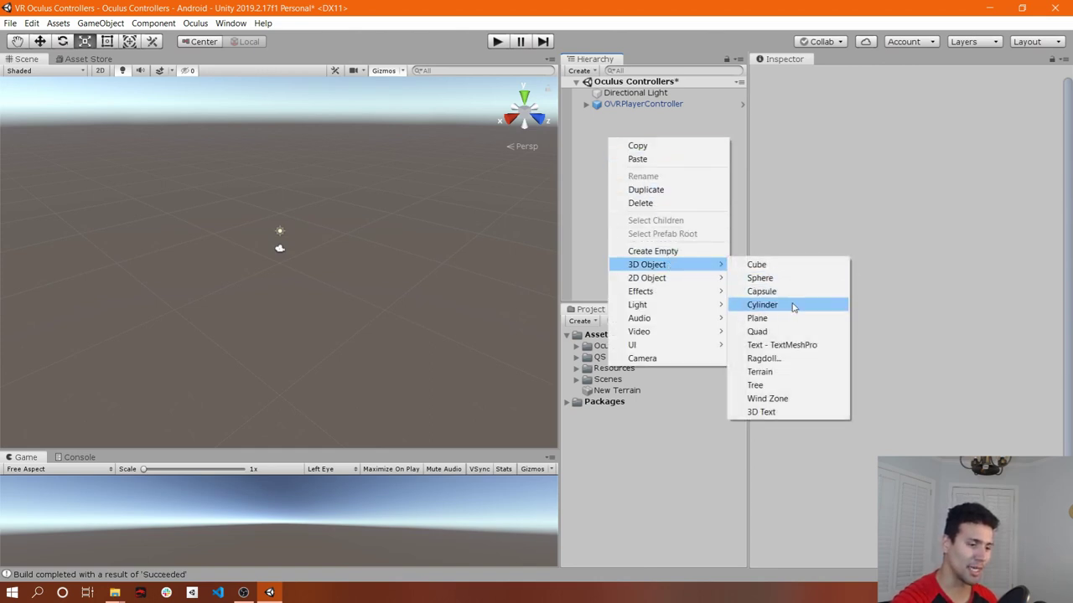
{"action": "left_click", "coordinate": [757, 319]}
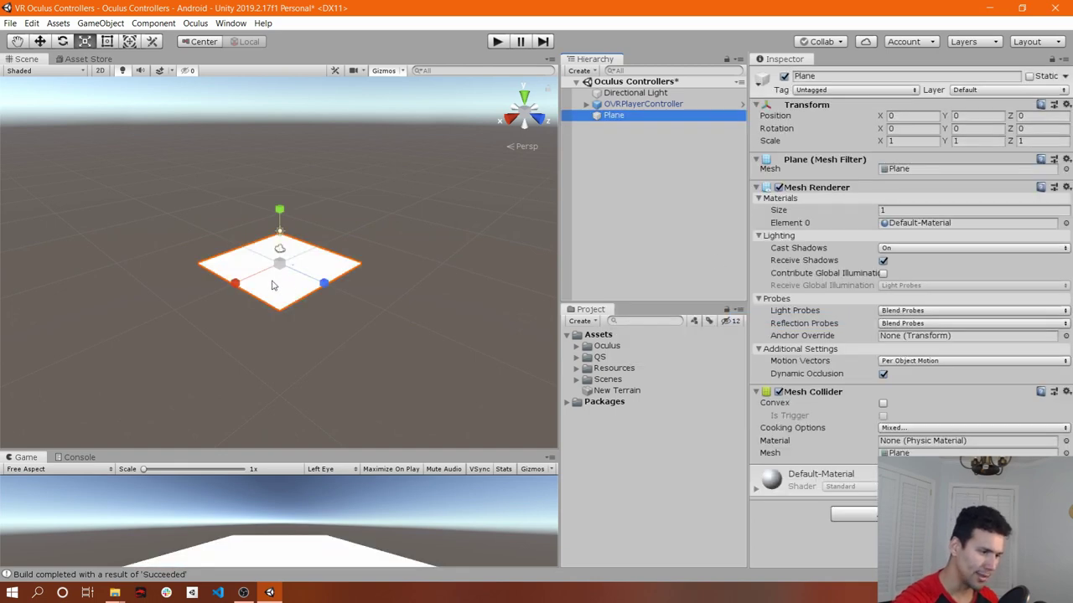
{"action": "key", "text": "f"}
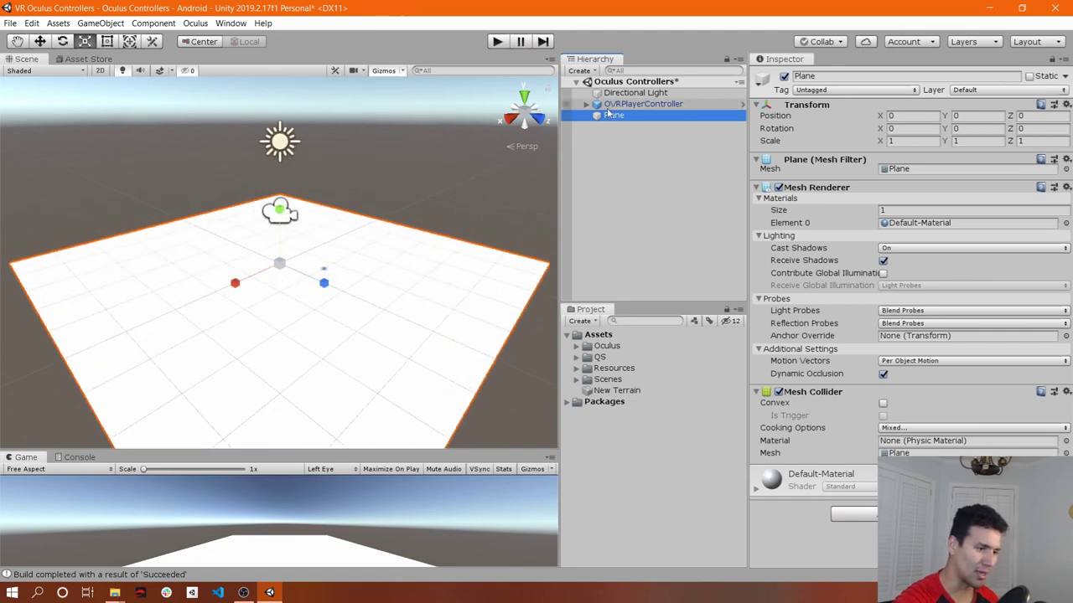
- Lower the OVRPlayerController onto the plane, to a Y position of about 0.83, and deselect it
{"action": "left_click", "coordinate": [634, 107]}
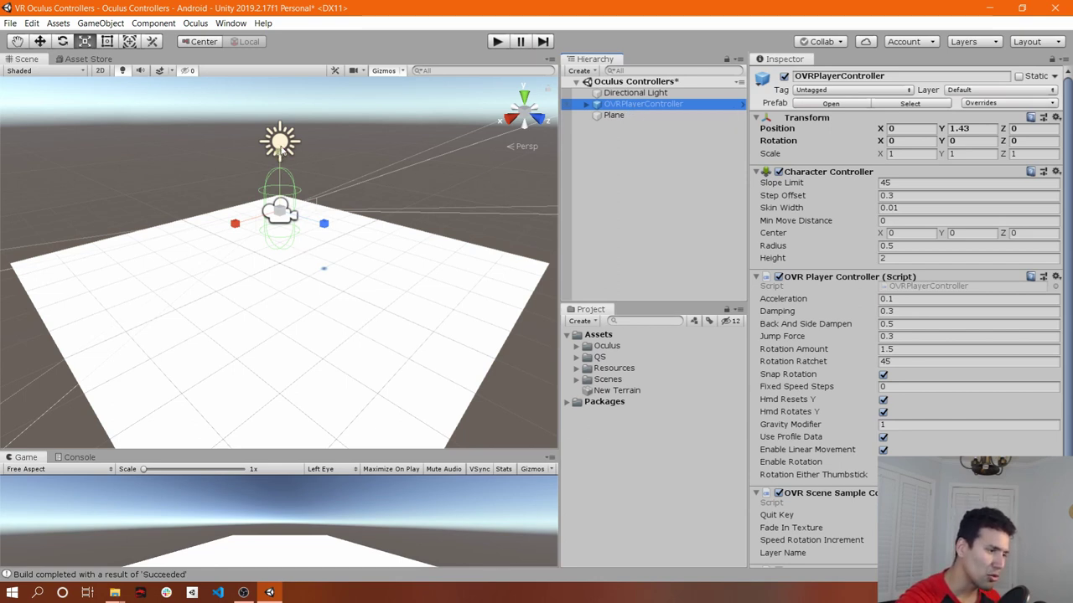
{"action": "left_click", "coordinate": [284, 161]}
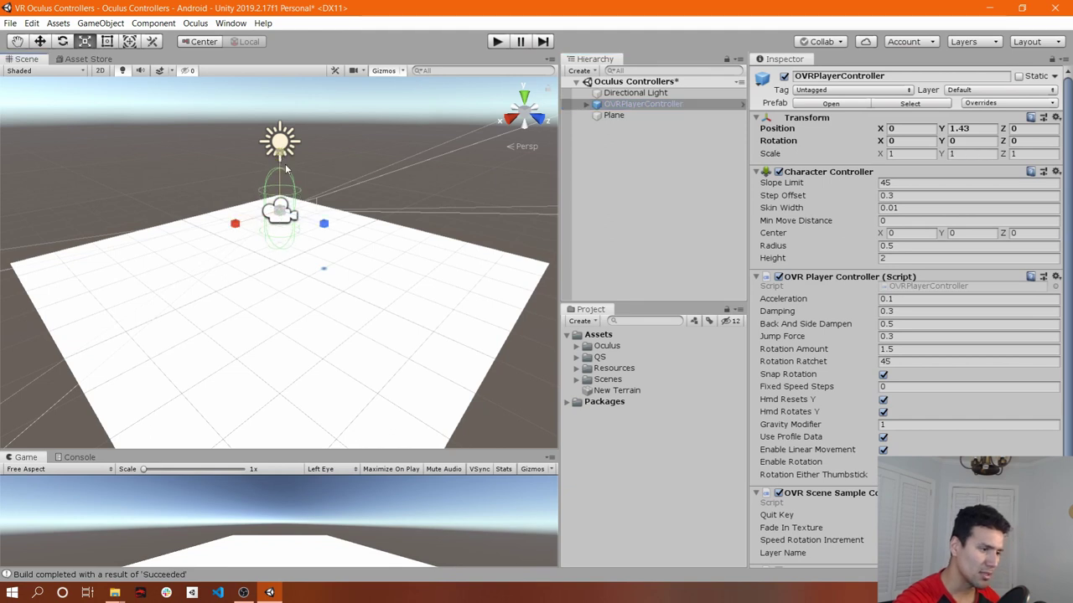
{"action": "key", "text": "e"}
{"action": "key", "text": "w"}
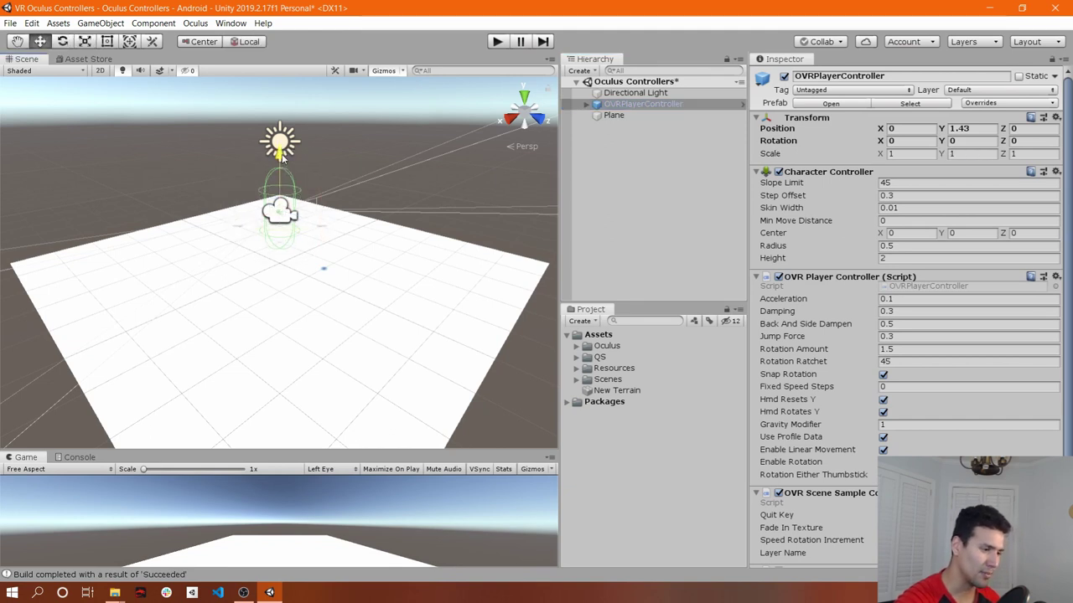
{"action": "left_click_drag", "start_coordinate": [283, 156], "coordinate": [283, 177]}
{"action": "left_click", "coordinate": [971, 129]}
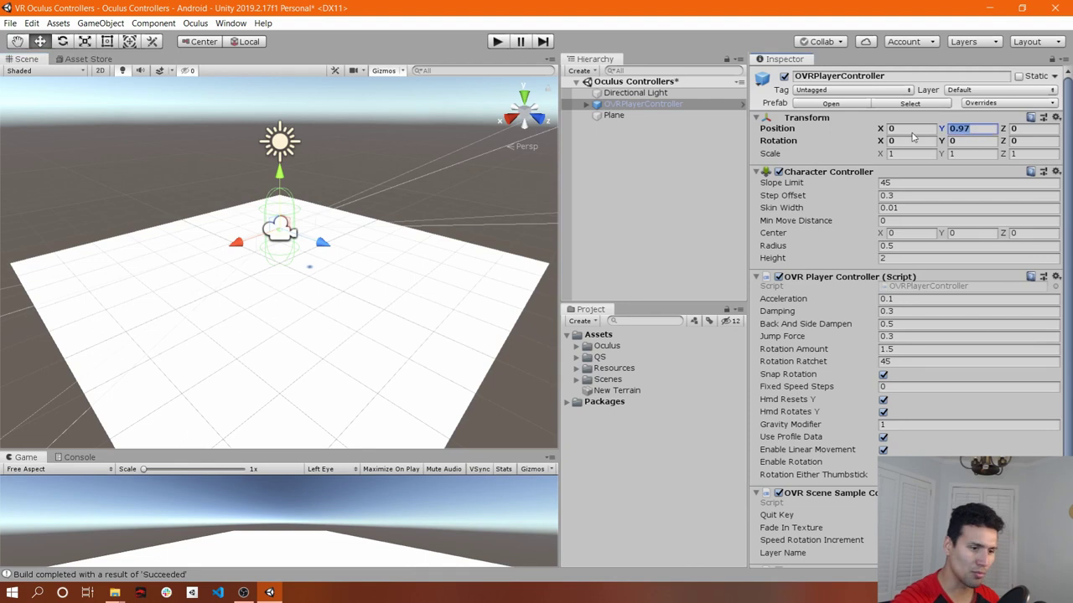
{"action": "type", "text": "0"}
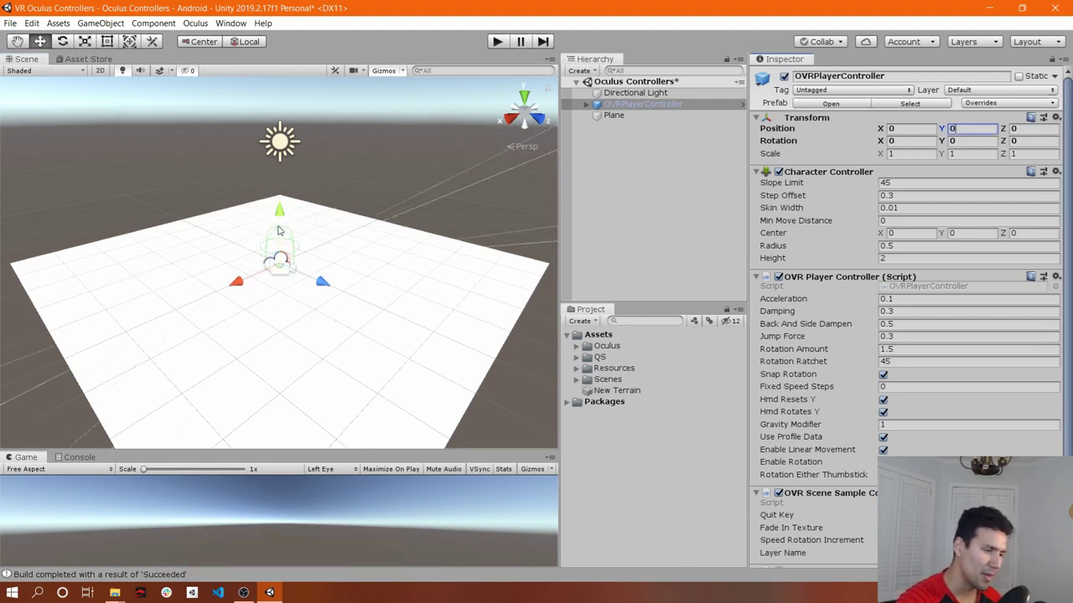
{"action": "left_click_drag", "start_coordinate": [280, 215], "coordinate": [283, 187]}
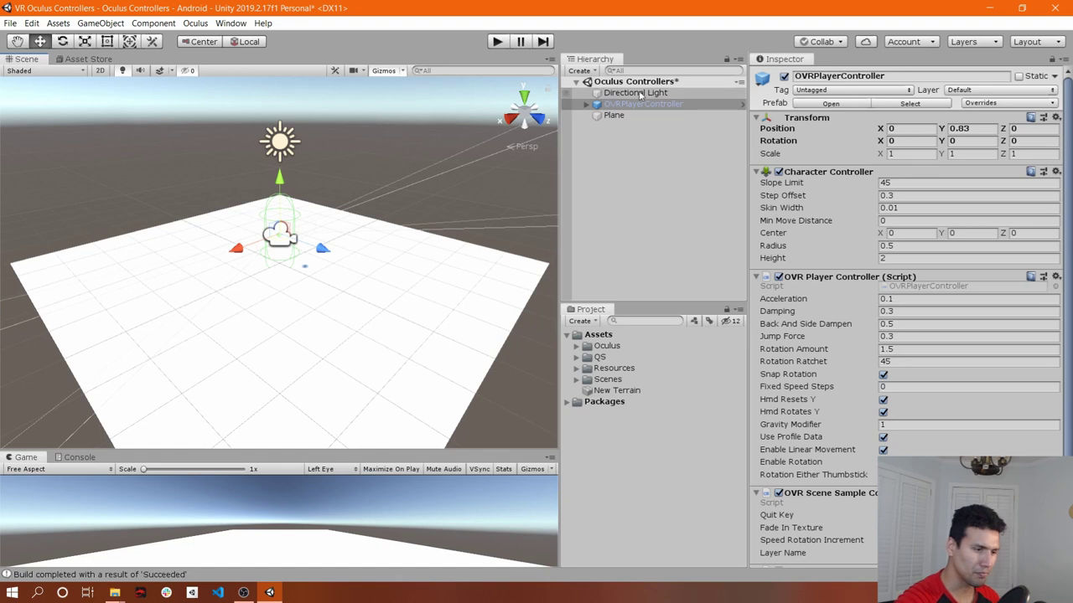
{"action": "left_click", "coordinate": [631, 162]}
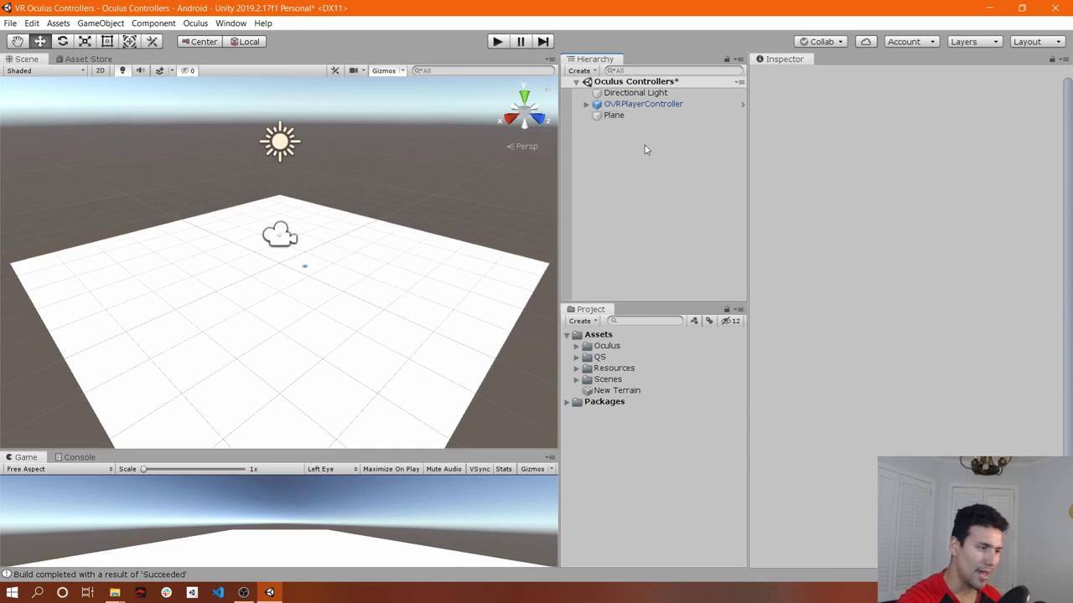
- Search the Asset Store for grass and limit the results to Free Assets
{"action": "left_click", "coordinate": [91, 61]}
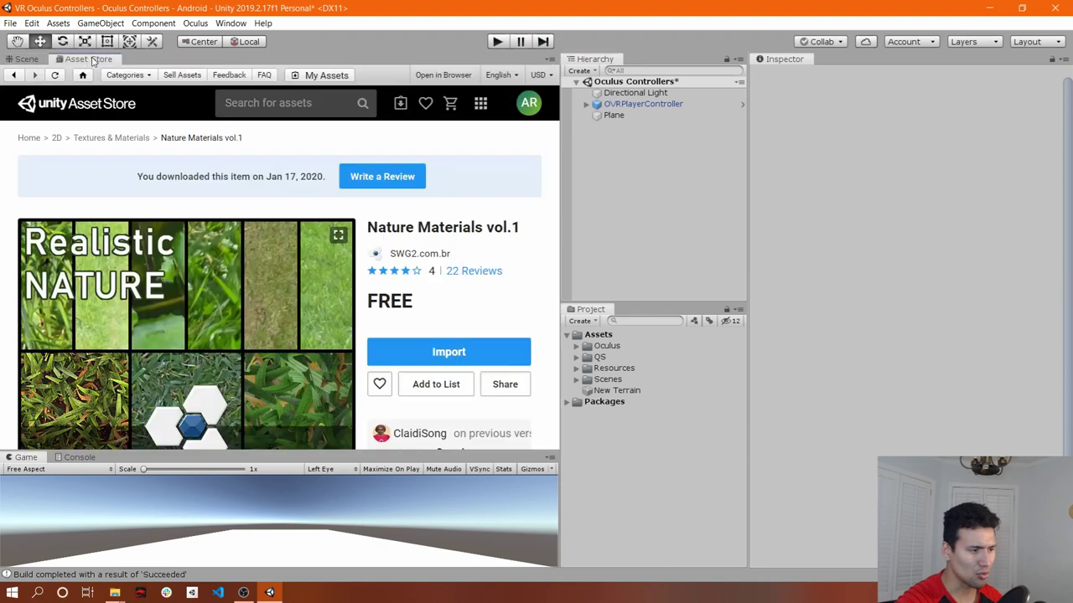
{"action": "left_click", "coordinate": [280, 104]}
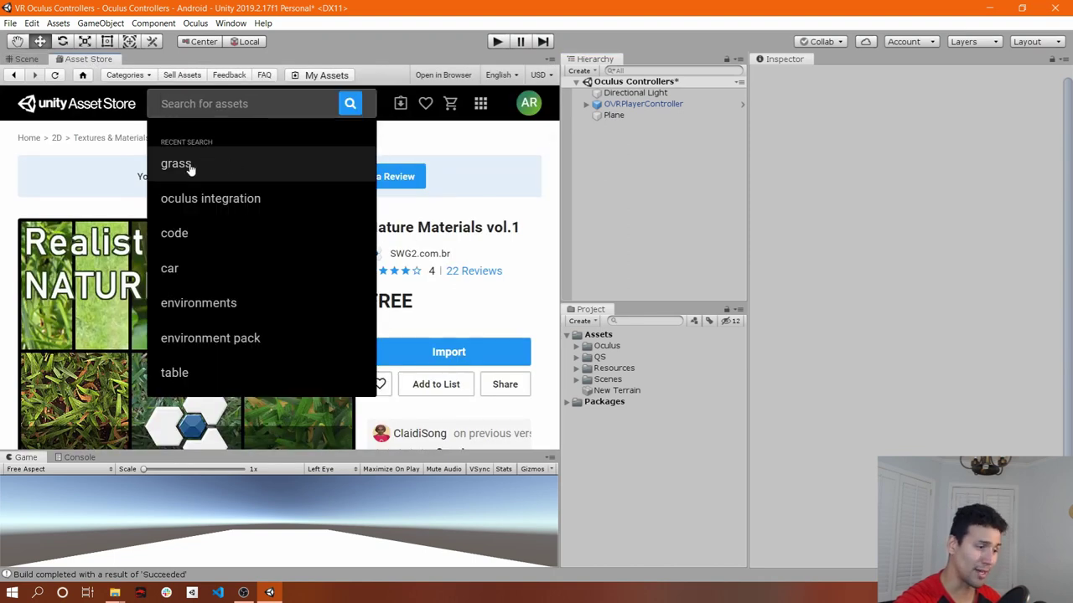
{"action": "type", "text": "grass"}
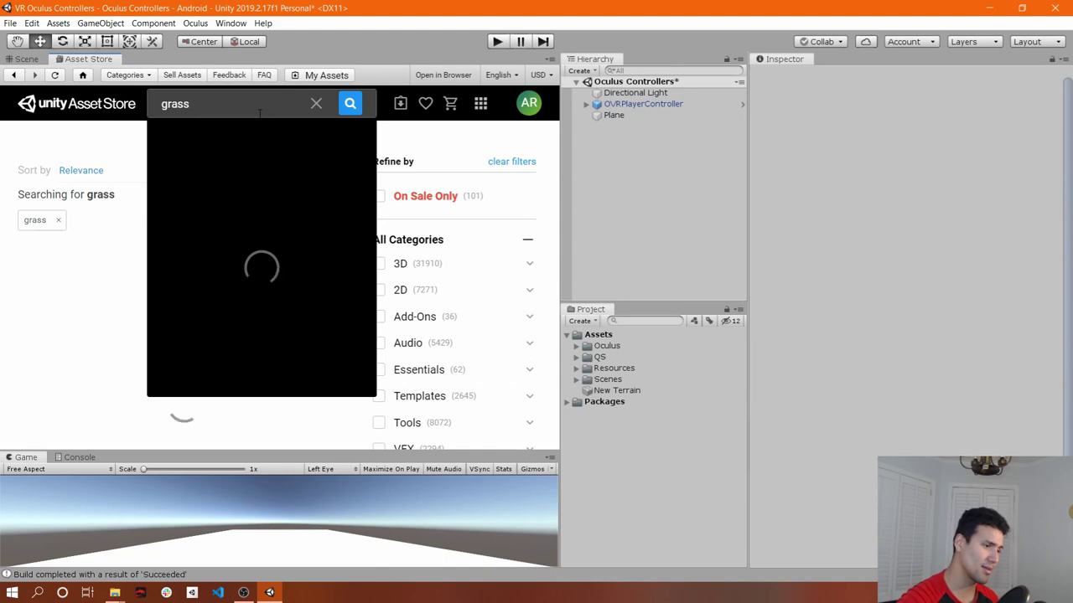
{"action": "scroll", "coordinate": [399, 277], "scroll_direction": "down", "scroll_amount": 3}
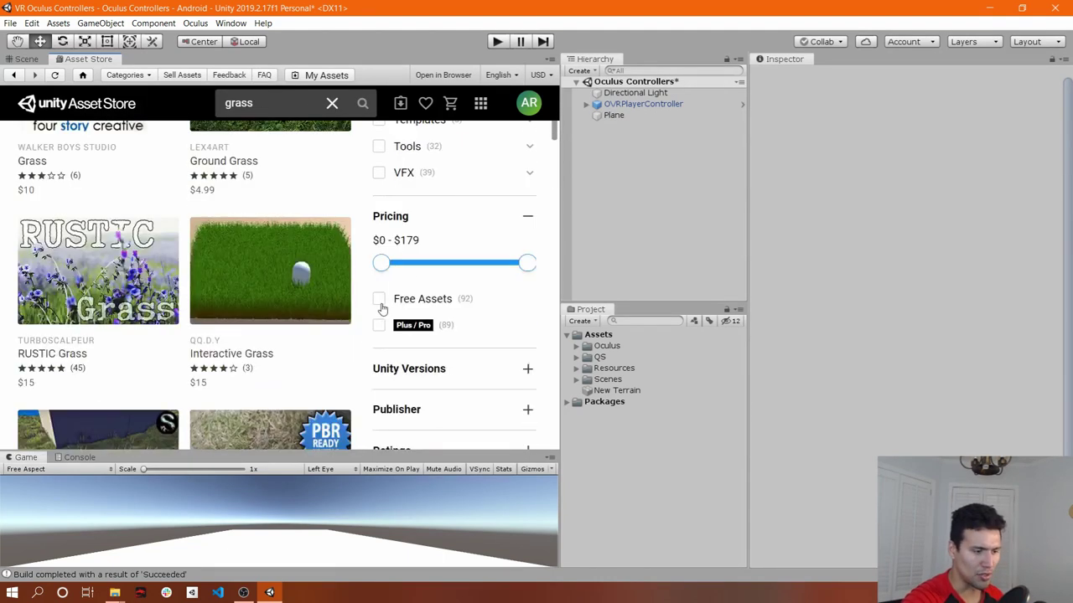
{"action": "left_click", "coordinate": [379, 299]}
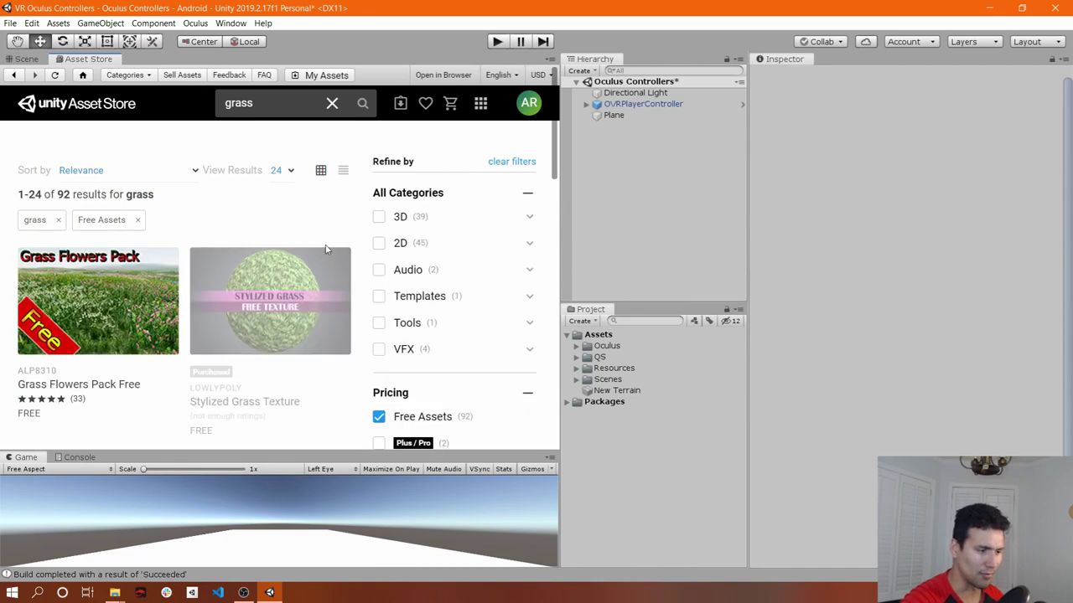
- Browse the free grass assets and open the Nature Materials vol.1 page
{"action": "scroll", "coordinate": [325, 239], "scroll_direction": "down", "scroll_amount": 5}
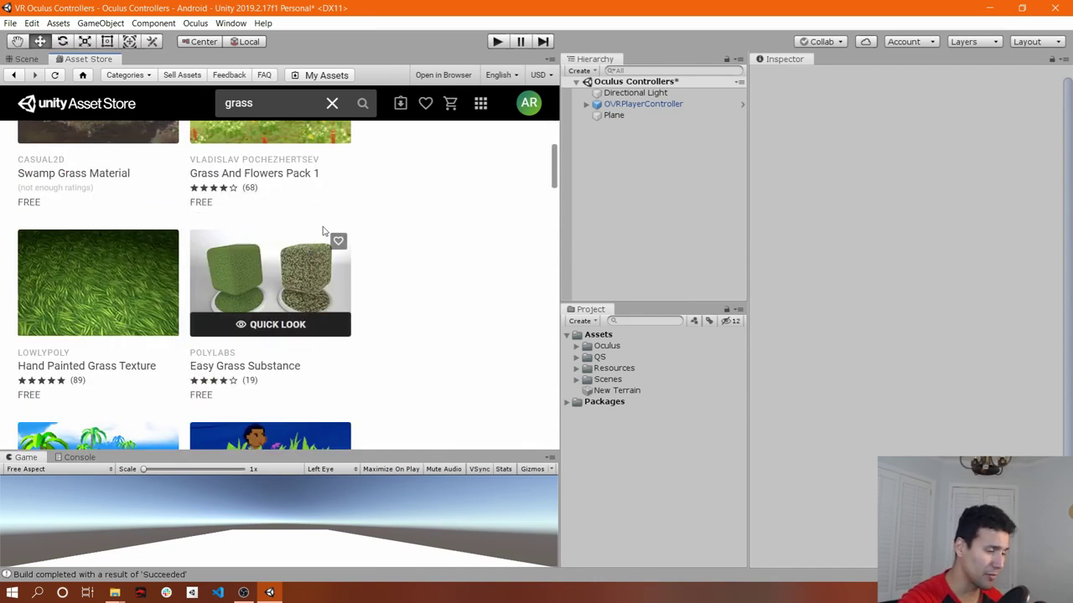
{"action": "scroll", "coordinate": [323, 234], "scroll_direction": "up", "scroll_amount": 2}
{"action": "scroll", "coordinate": [274, 237], "scroll_direction": "down", "scroll_amount": 10}
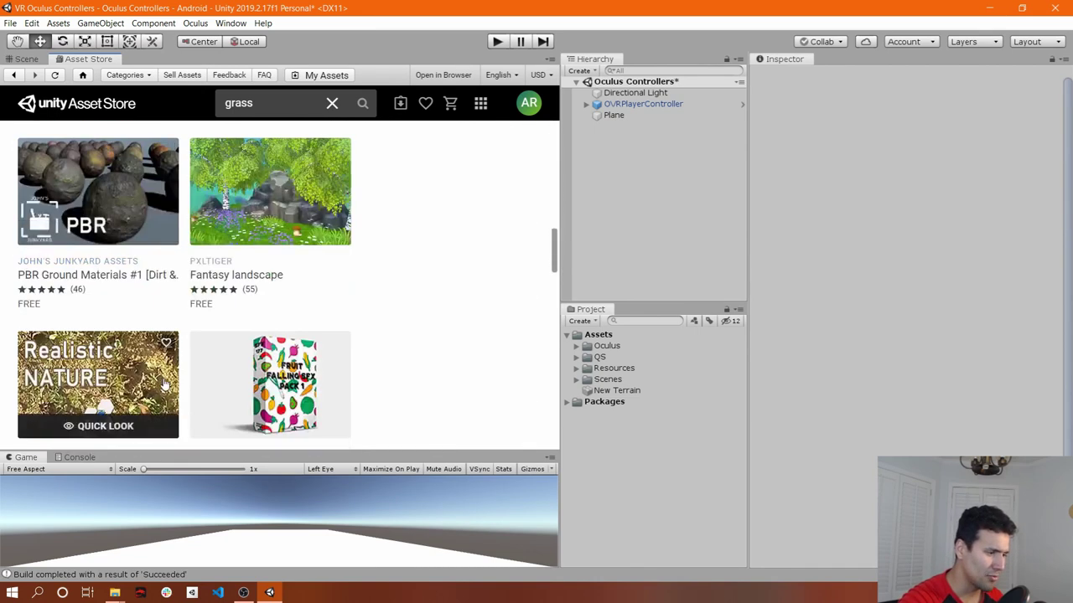
{"action": "scroll", "coordinate": [164, 377], "scroll_direction": "up", "scroll_amount": 3}
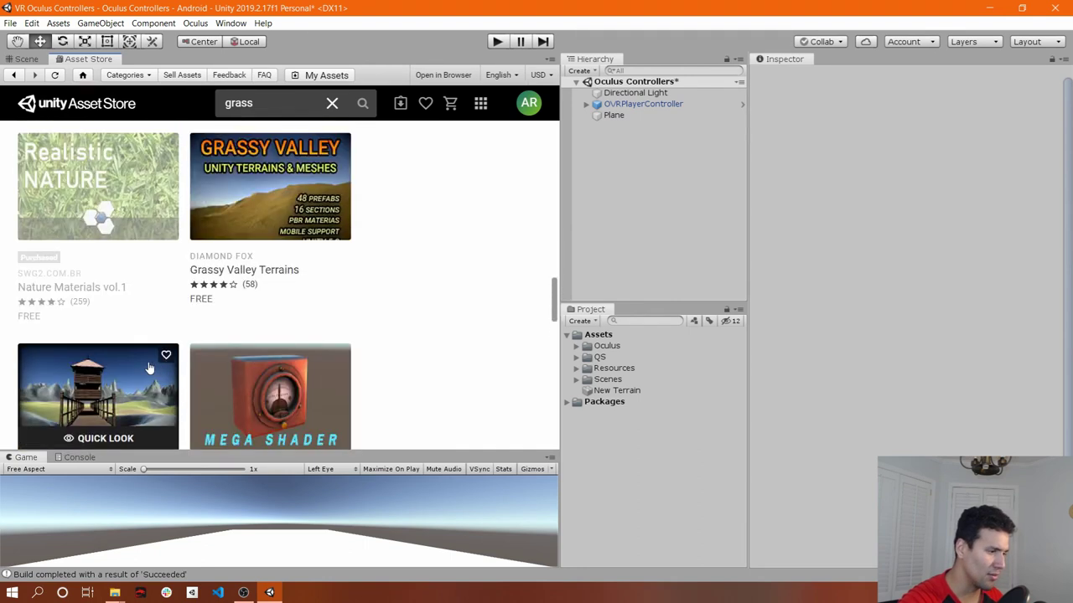
{"action": "left_click", "coordinate": [97, 197]}
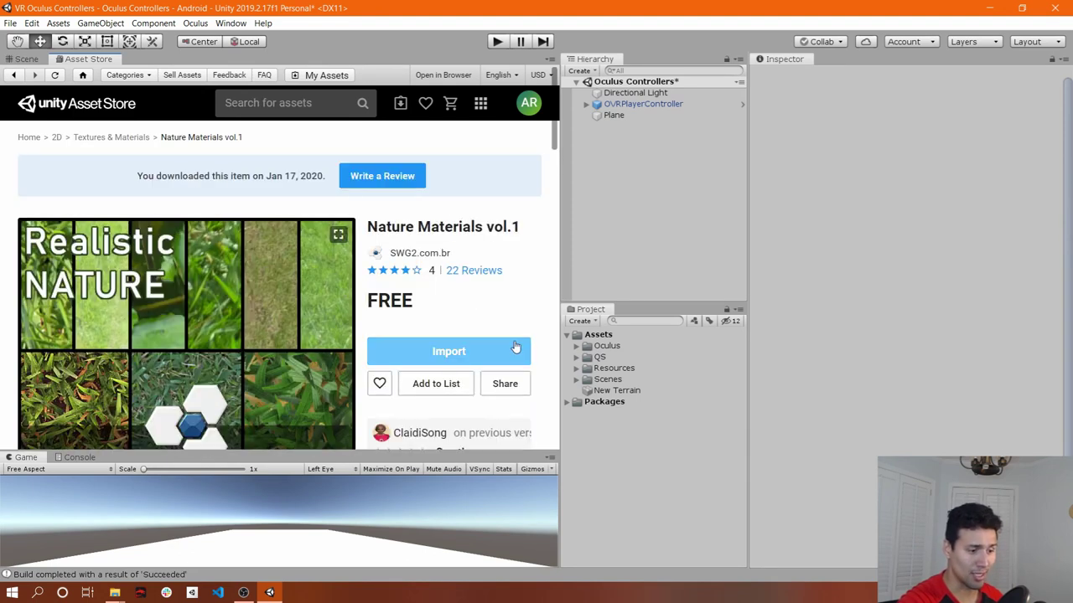
{"action": "scroll", "coordinate": [494, 280], "scroll_direction": "down", "scroll_amount": 2}
{"action": "scroll", "coordinate": [494, 285], "scroll_direction": "up", "scroll_amount": 2}
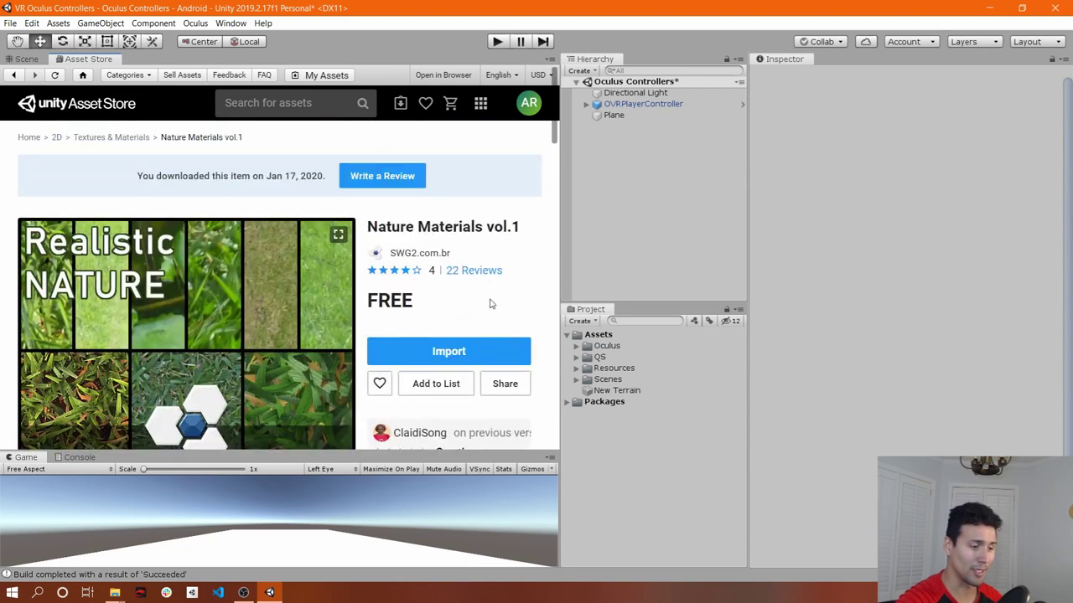
- Review the files in the Nature Materials vol.1 import package and close it without importing
{"action": "left_click", "coordinate": [466, 363]}
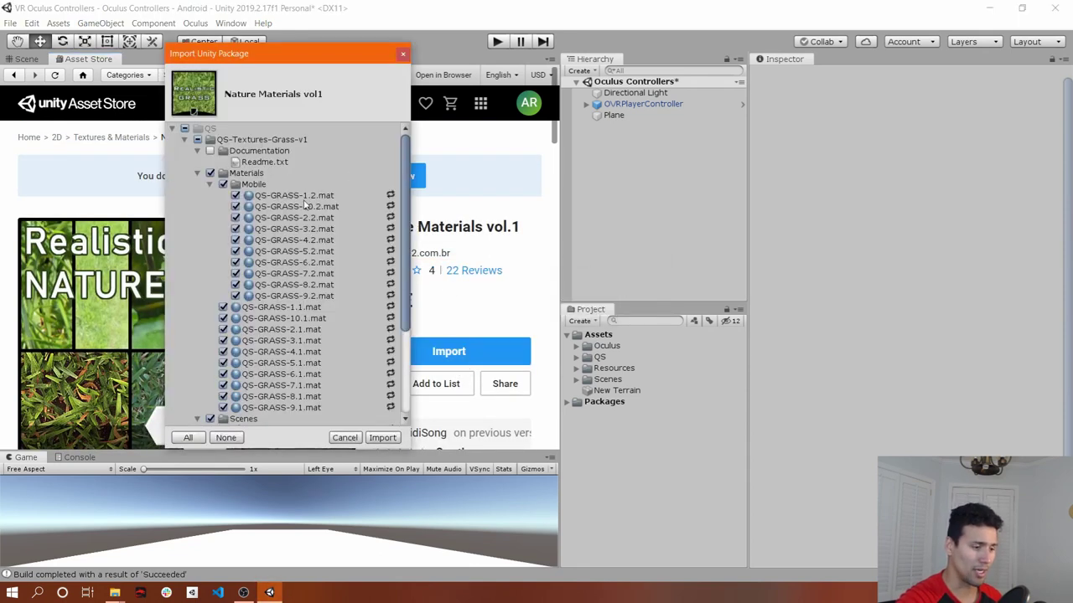
{"action": "scroll", "coordinate": [310, 411], "scroll_direction": "down", "scroll_amount": 5}
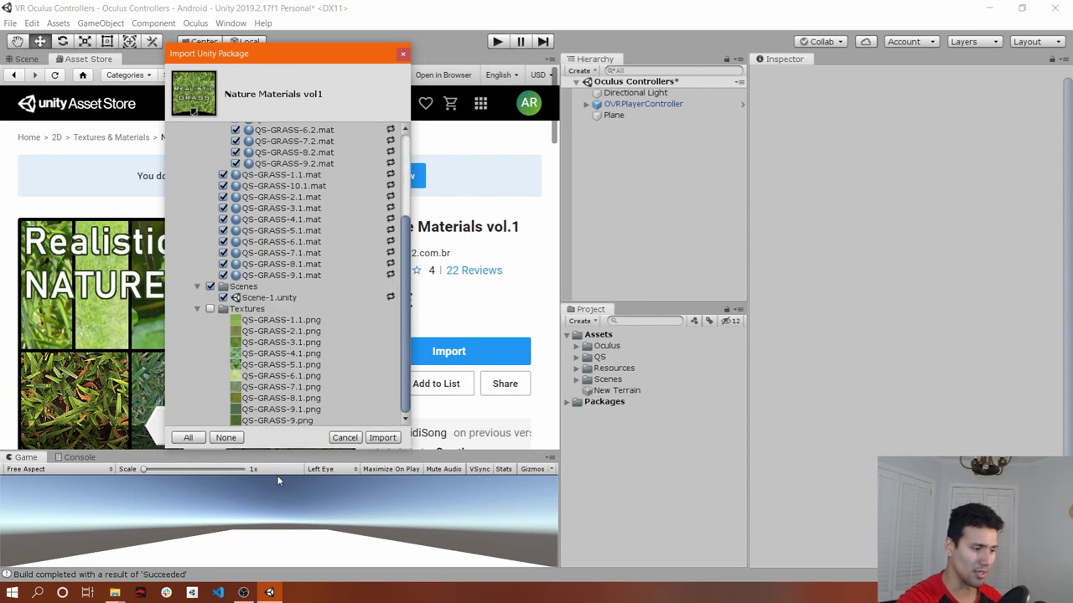
{"action": "scroll", "coordinate": [306, 346], "scroll_direction": "up", "scroll_amount": 4}
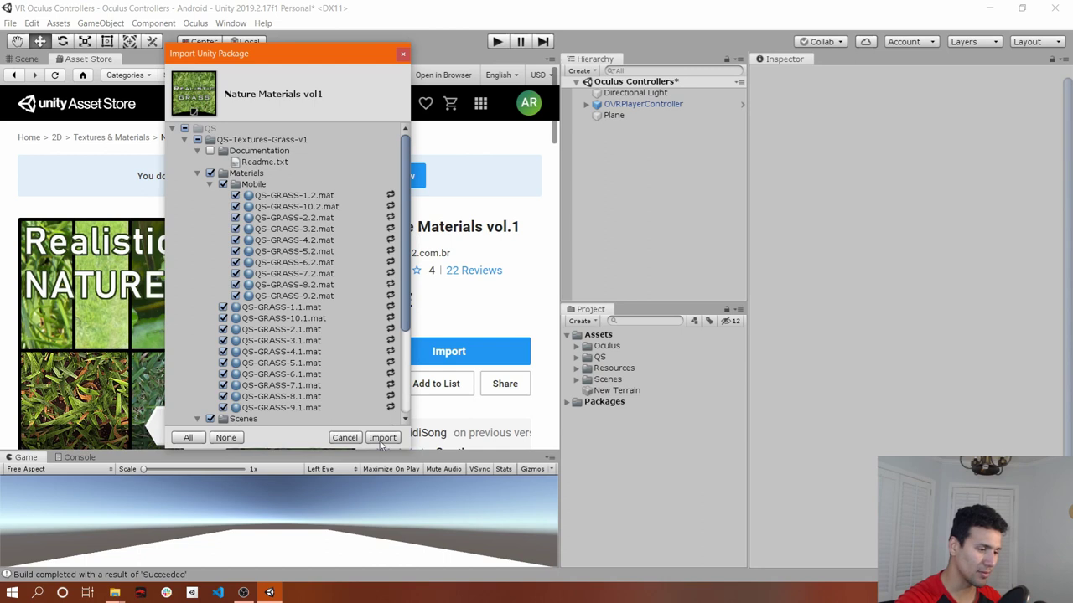
{"action": "left_click", "coordinate": [403, 55]}
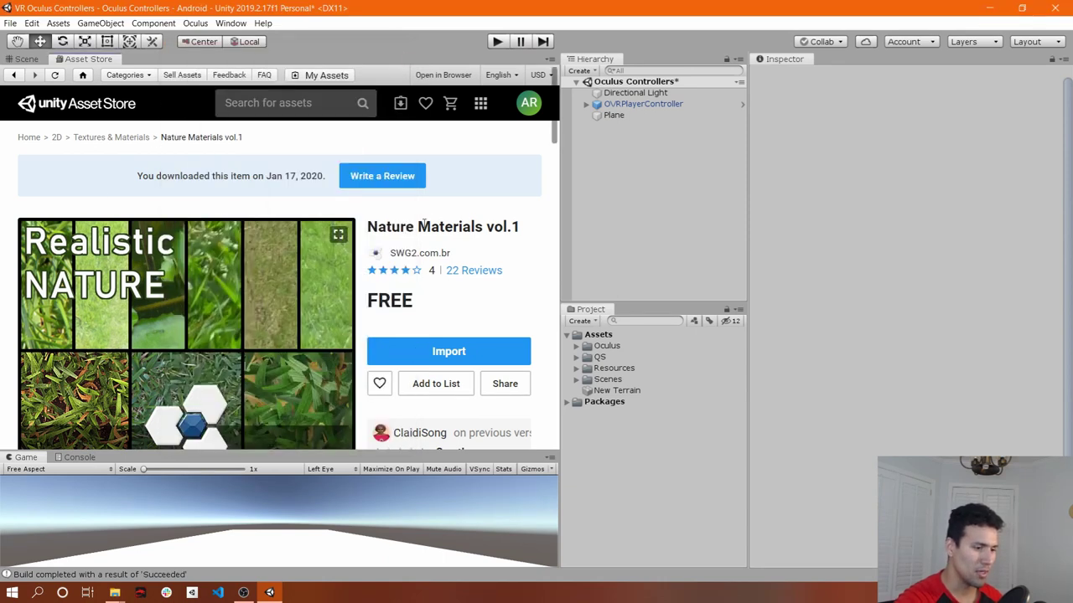
- Return to the Scene view and expand the Textures folder of QS-Textures-Grass-v1 in the project's QS folder
{"action": "left_click", "coordinate": [26, 60]}
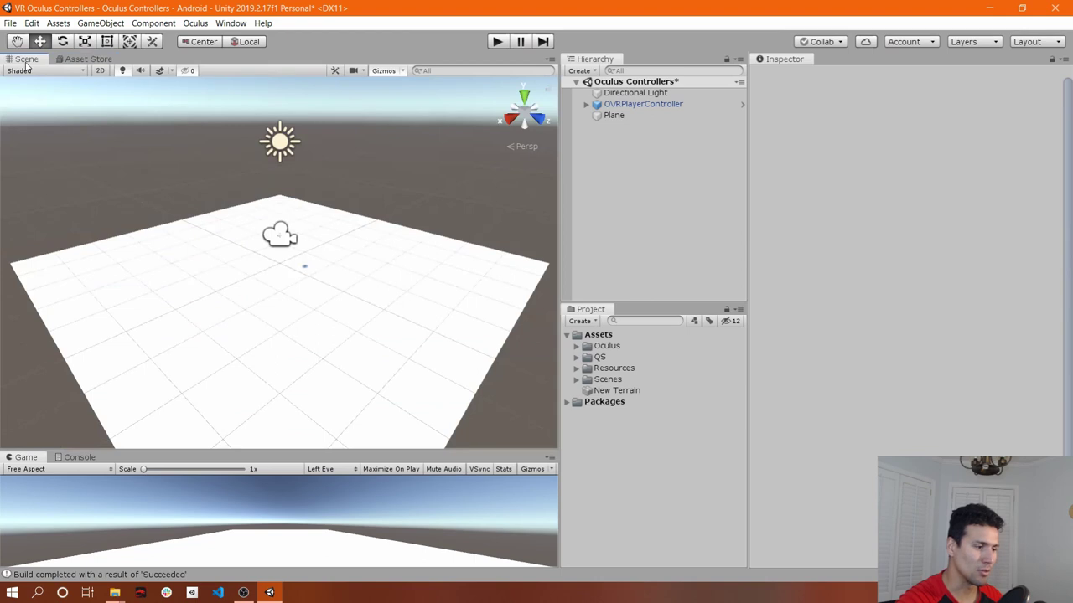
{"action": "left_click", "coordinate": [600, 358]}
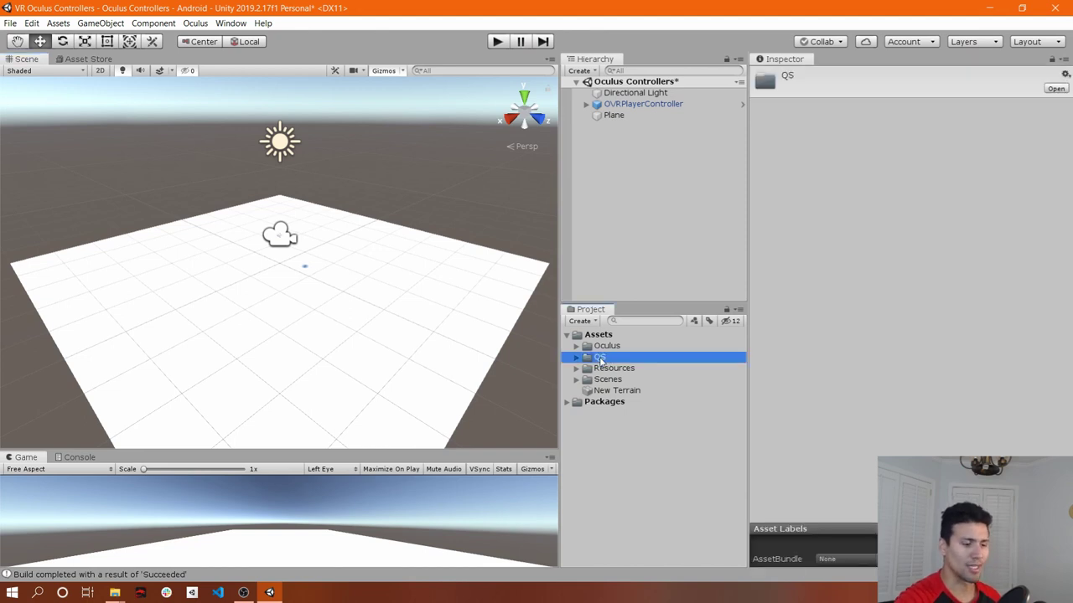
{"action": "double_click", "coordinate": [600, 359]}
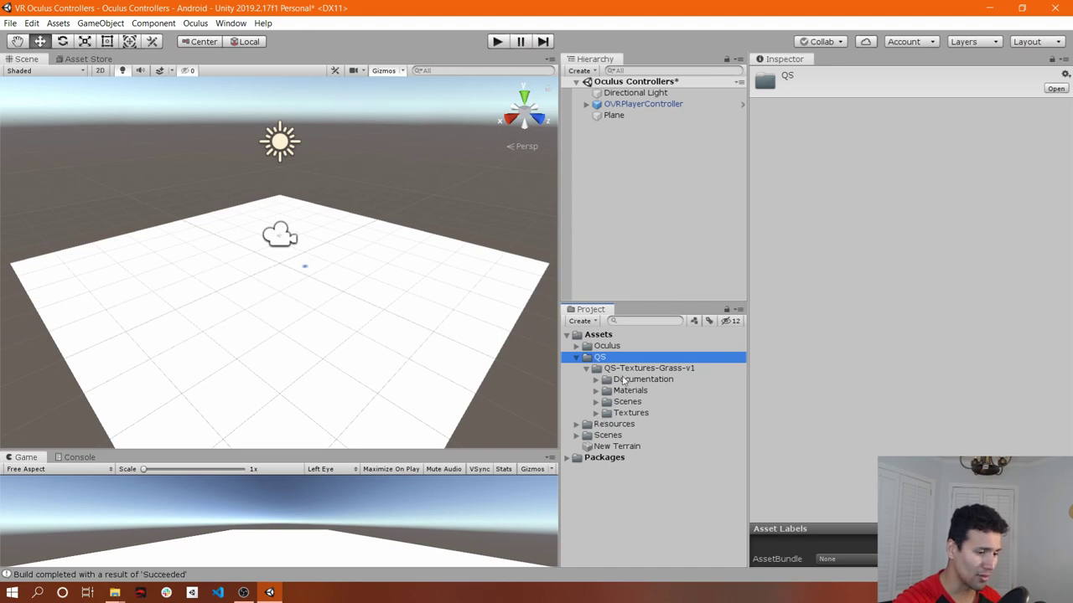
{"action": "left_click", "coordinate": [596, 413]}
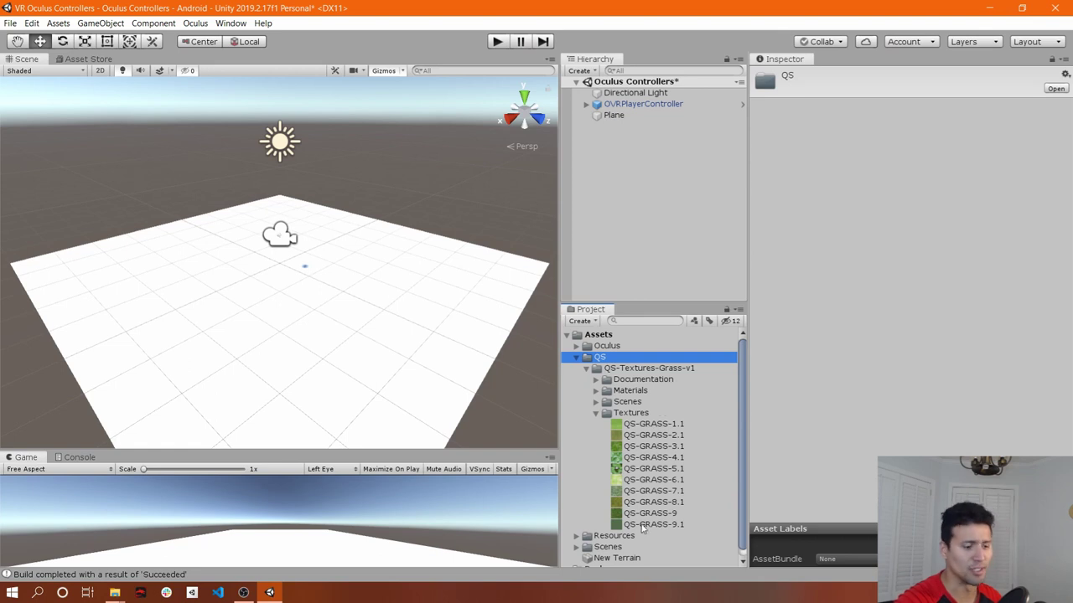
- Preview several of the QS-GRASS textures and apply QS-GRASS-1.1 to the Plane
{"action": "left_click", "coordinate": [646, 426]}
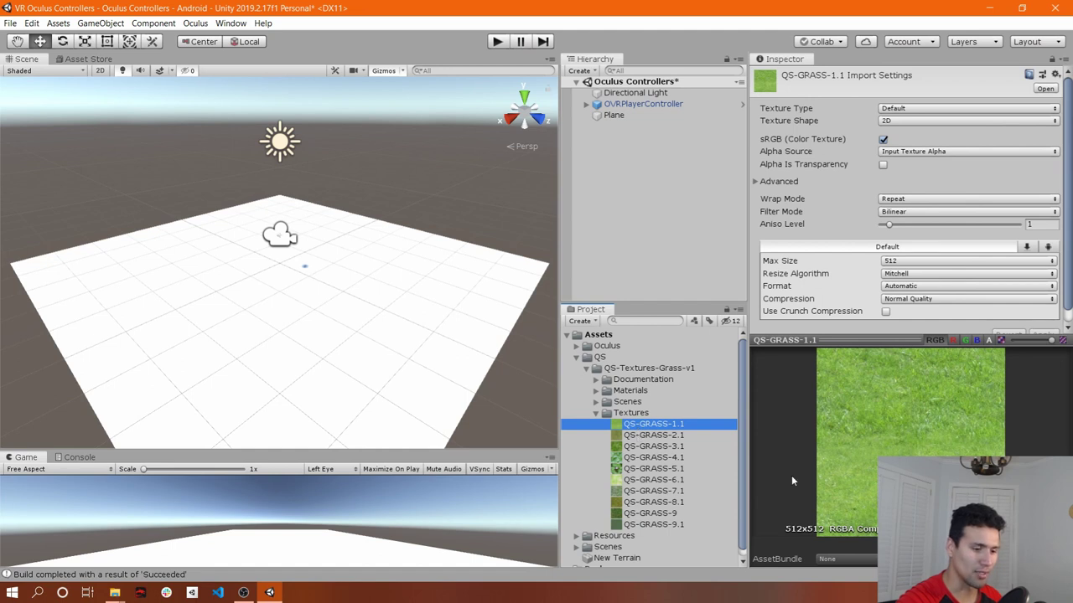
{"action": "left_click", "coordinate": [689, 436]}
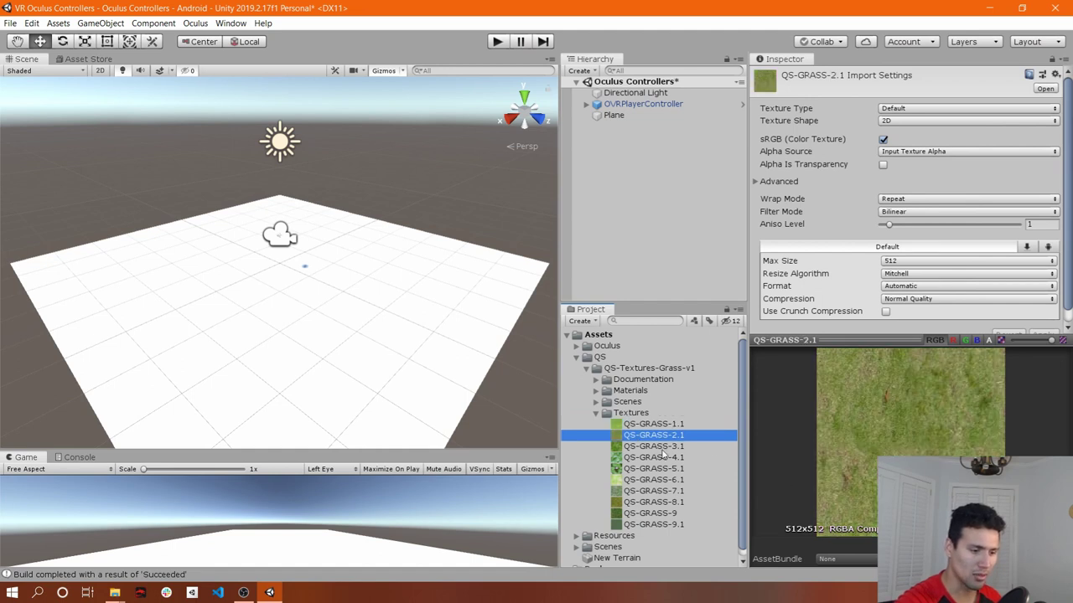
{"action": "left_click", "coordinate": [664, 447]}
{"action": "left_click", "coordinate": [661, 458]}
{"action": "left_click", "coordinate": [650, 481]}
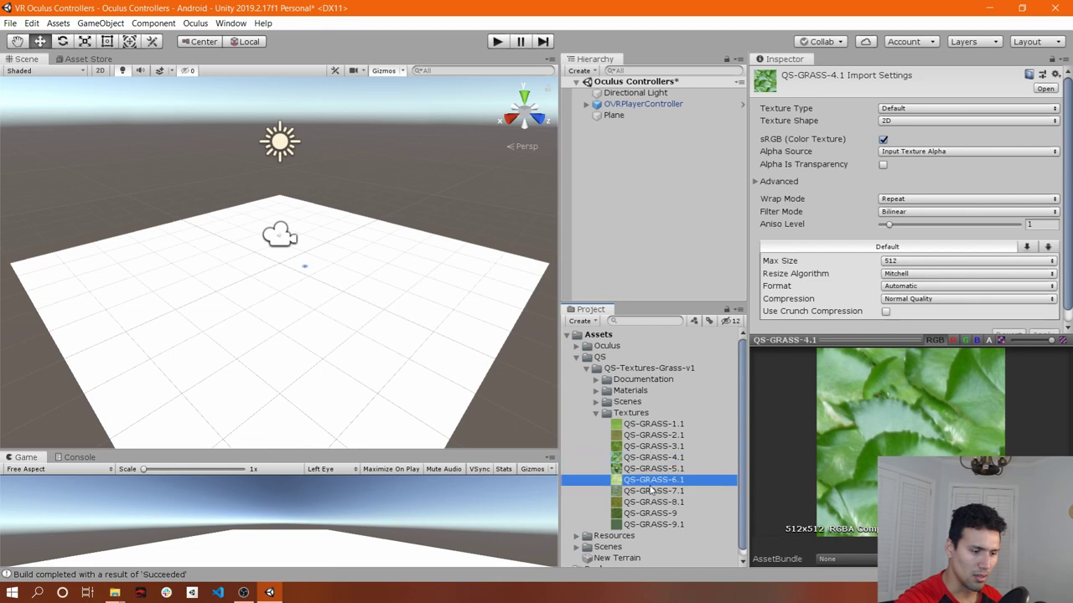
{"action": "left_click", "coordinate": [651, 492]}
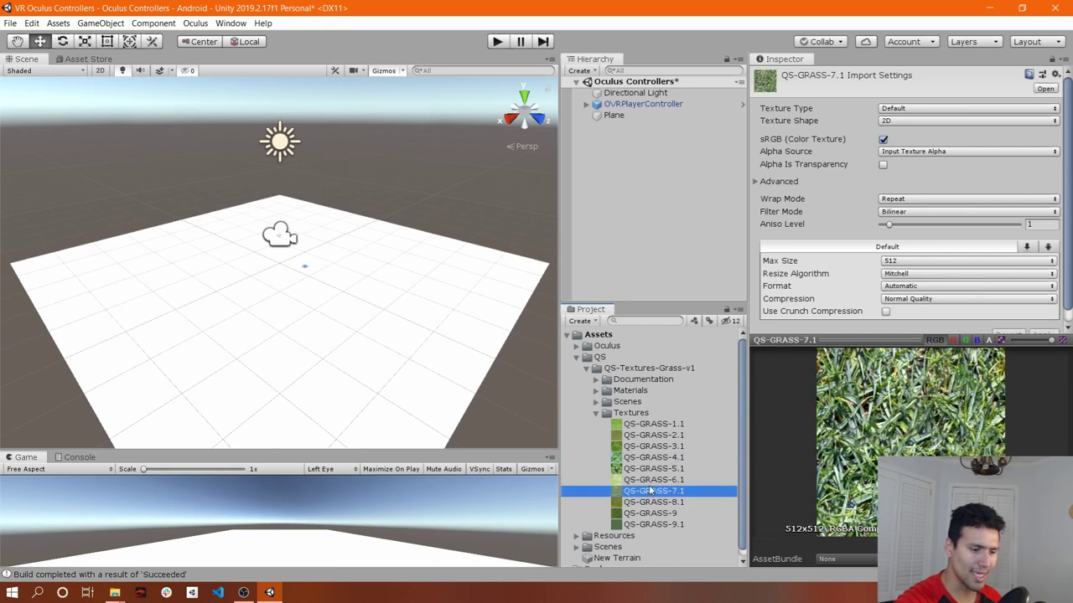
{"action": "left_click", "coordinate": [653, 425]}
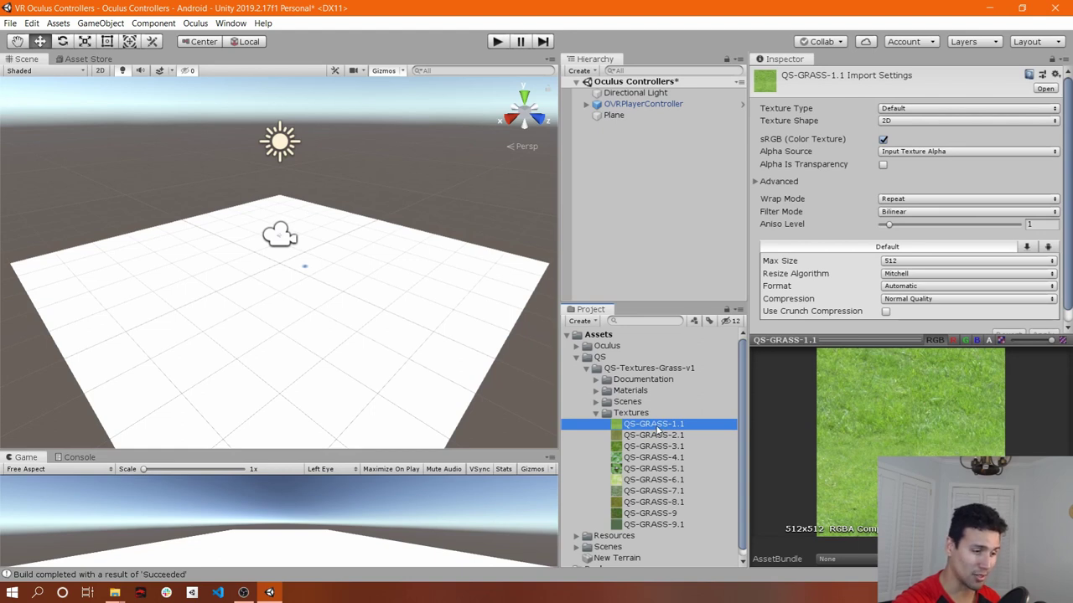
{"action": "left_click_drag", "start_coordinate": [657, 429], "coordinate": [625, 118]}
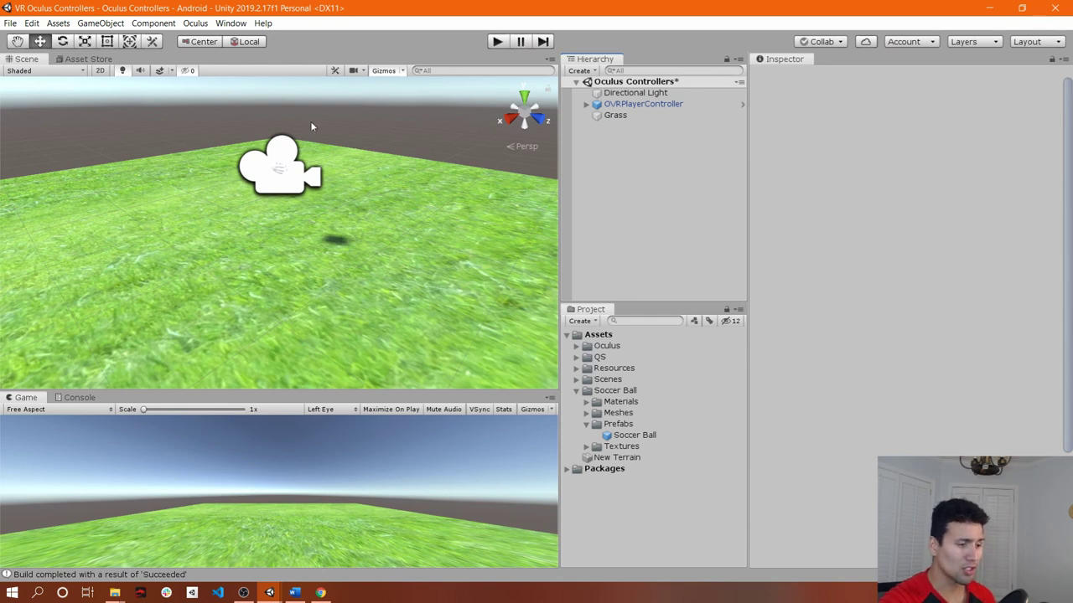
- Search the Asset Store for soccer ball
{"action": "left_click", "coordinate": [89, 59]}
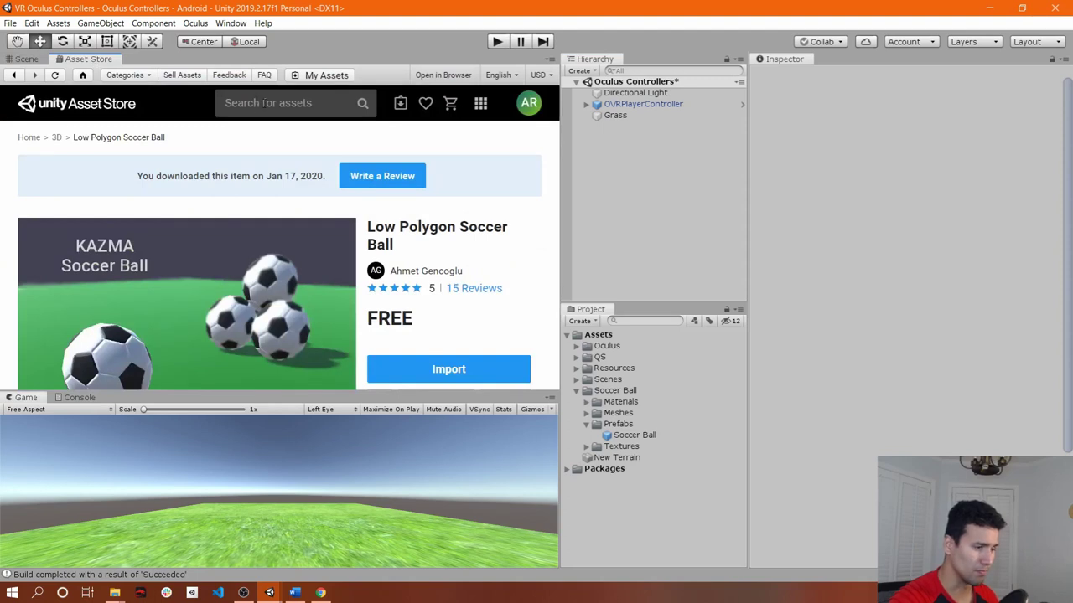
{"action": "left_click", "coordinate": [265, 103]}
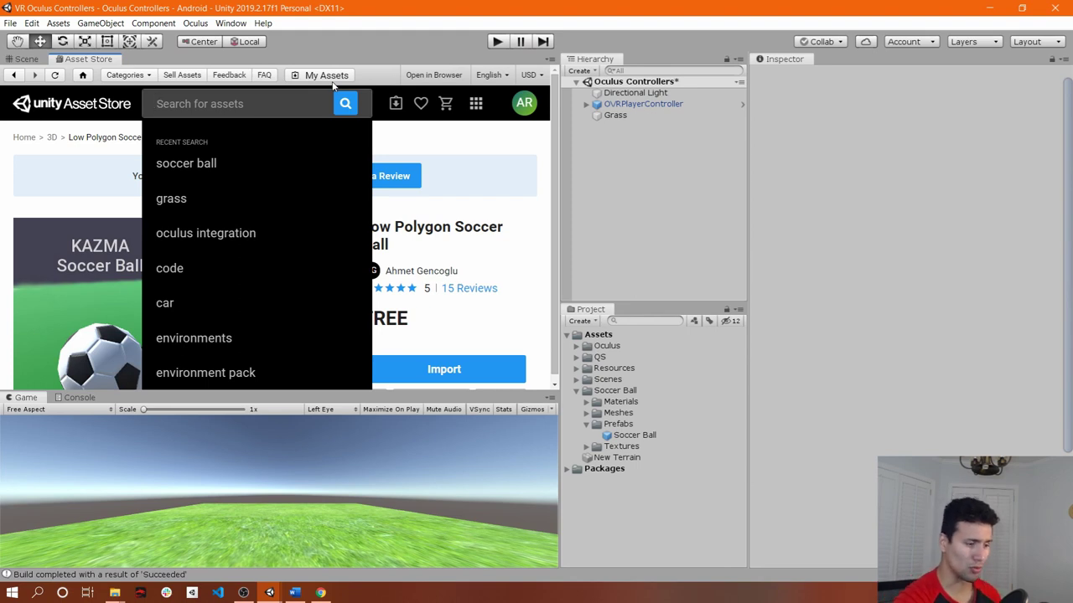
{"action": "left_click", "coordinate": [484, 144]}
{"action": "scroll", "coordinate": [491, 180], "scroll_direction": "down", "scroll_amount": 1}
{"action": "scroll", "coordinate": [491, 192], "scroll_direction": "up", "scroll_amount": 1}
{"action": "left_click", "coordinate": [269, 101]}
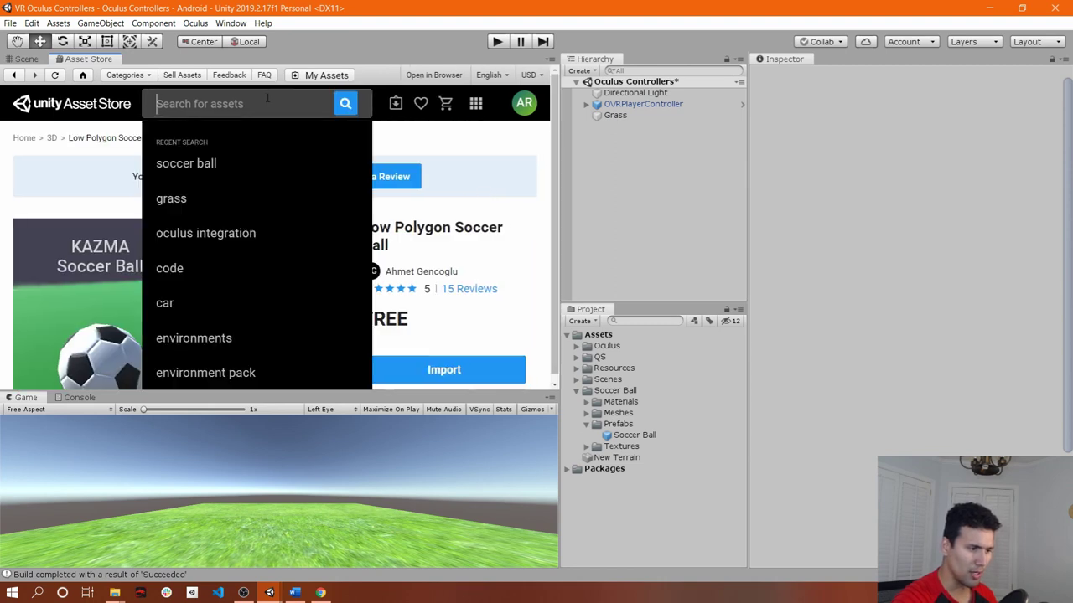
{"action": "type", "text": "so"}
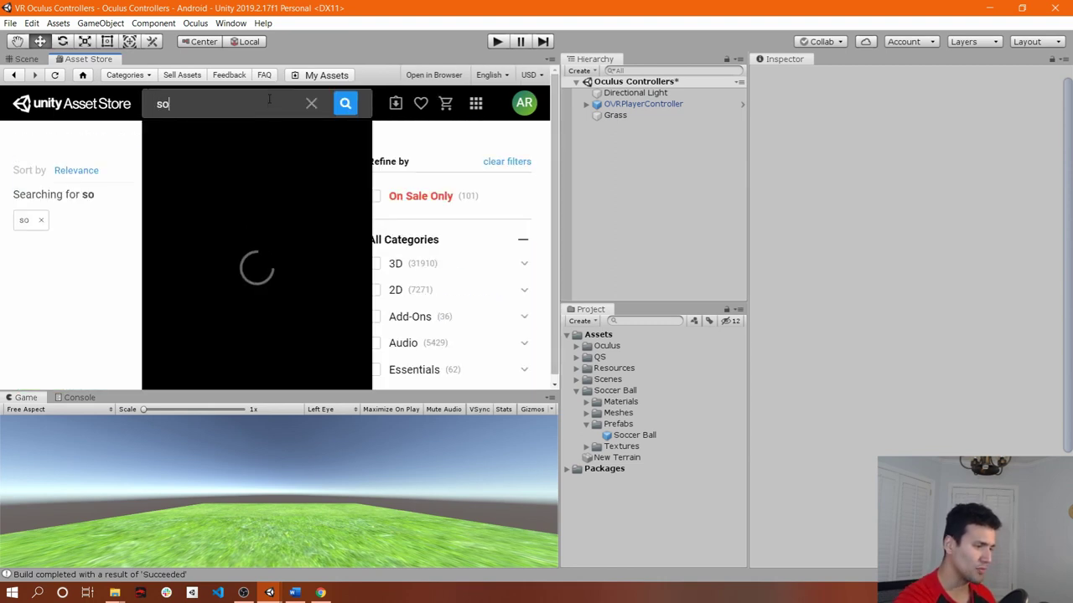
{"action": "type", "text": "ccer call"}
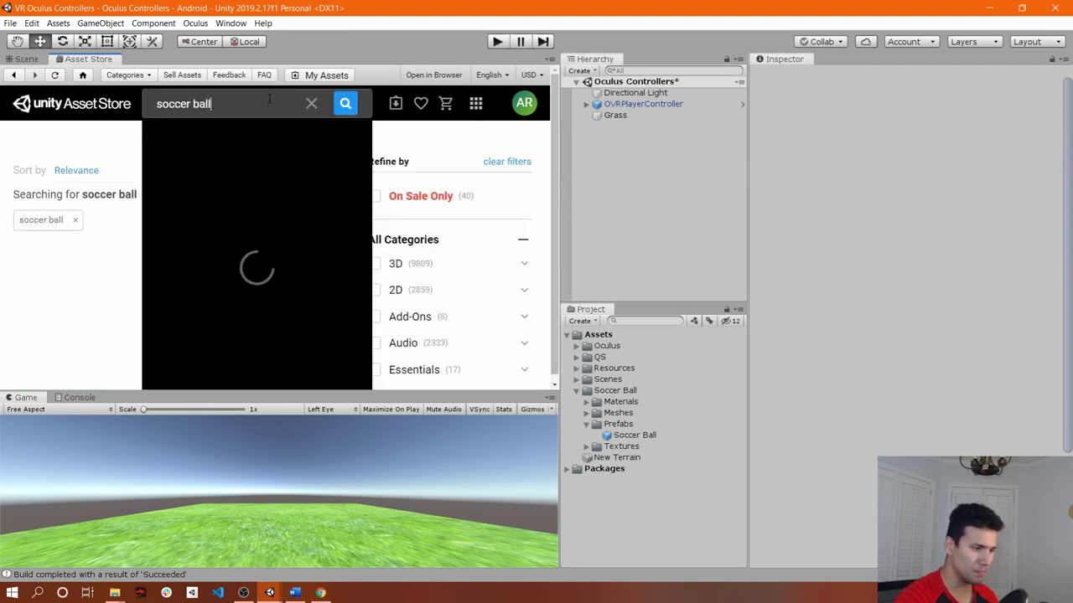
{"action": "left_click", "coordinate": [345, 103]}
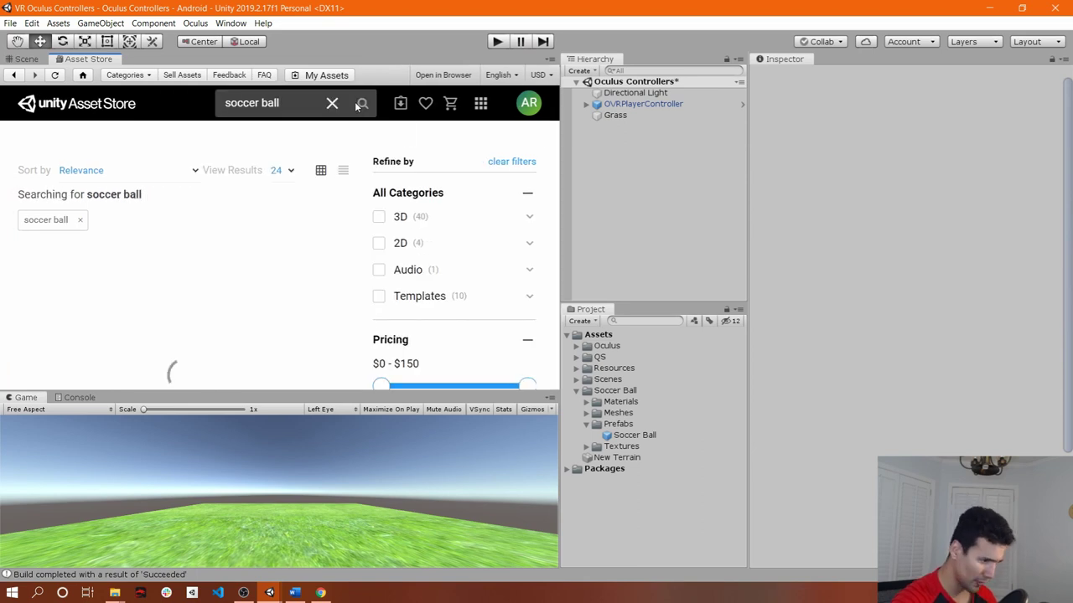
- Open the free Low Polygon Soccer Ball page among the results and start importing its package
{"action": "scroll", "coordinate": [442, 220], "scroll_direction": "down", "scroll_amount": 1}
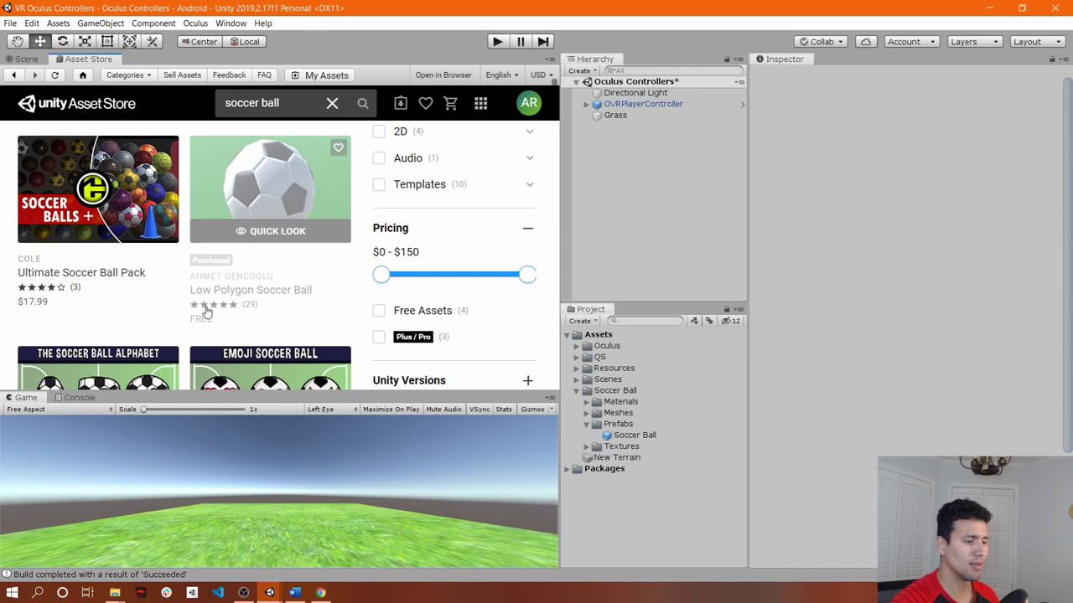
{"action": "left_click", "coordinate": [289, 197]}
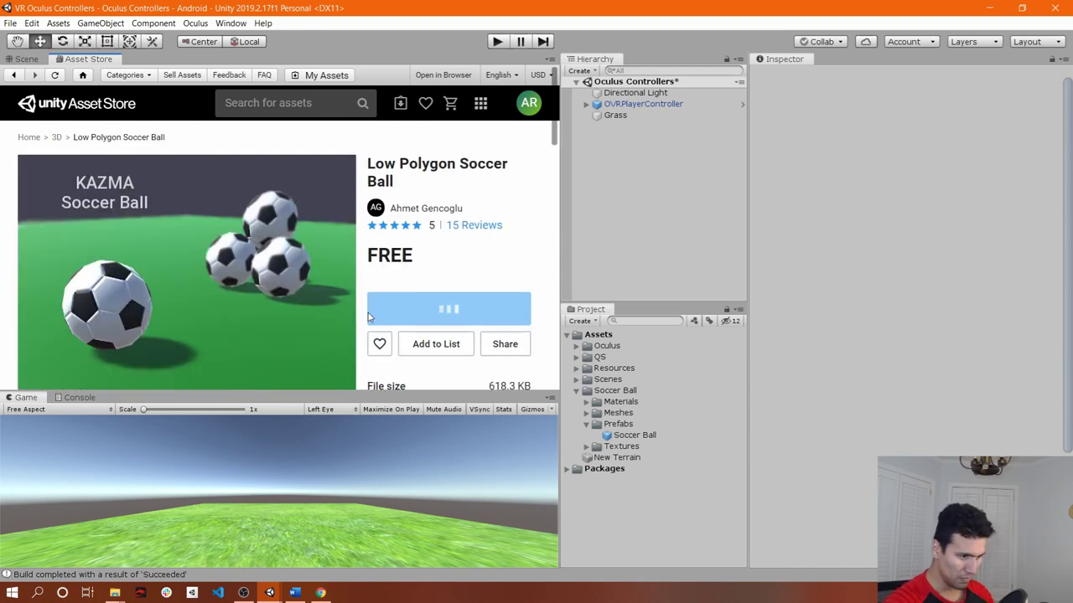
{"action": "scroll", "coordinate": [434, 294], "scroll_direction": "down", "scroll_amount": 3}
{"action": "scroll", "coordinate": [434, 293], "scroll_direction": "up", "scroll_amount": 2}
{"action": "left_click", "coordinate": [437, 318]}
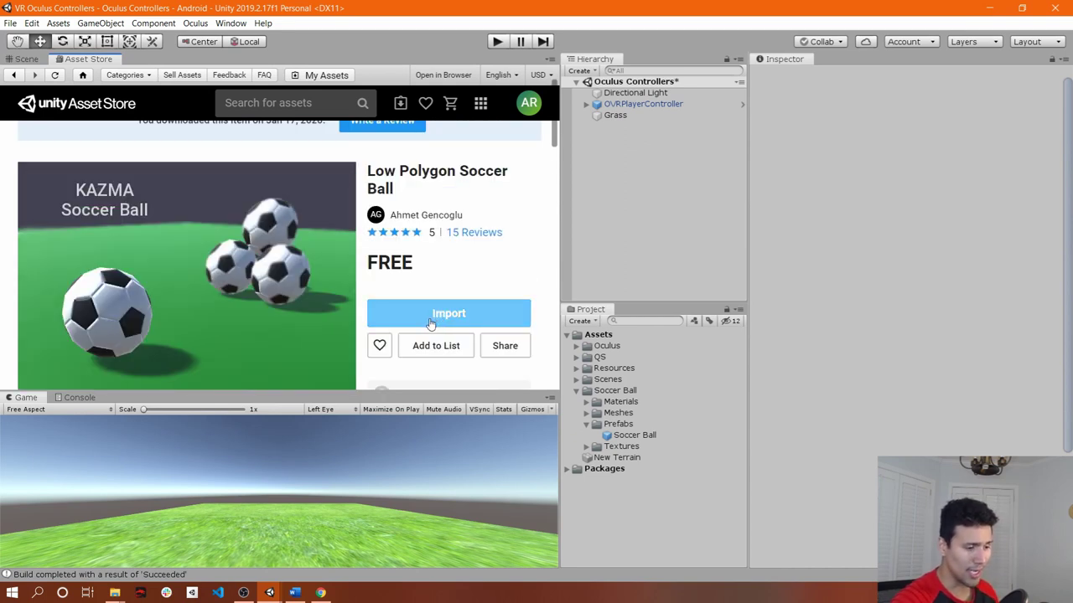
{"action": "left_click", "coordinate": [431, 316]}
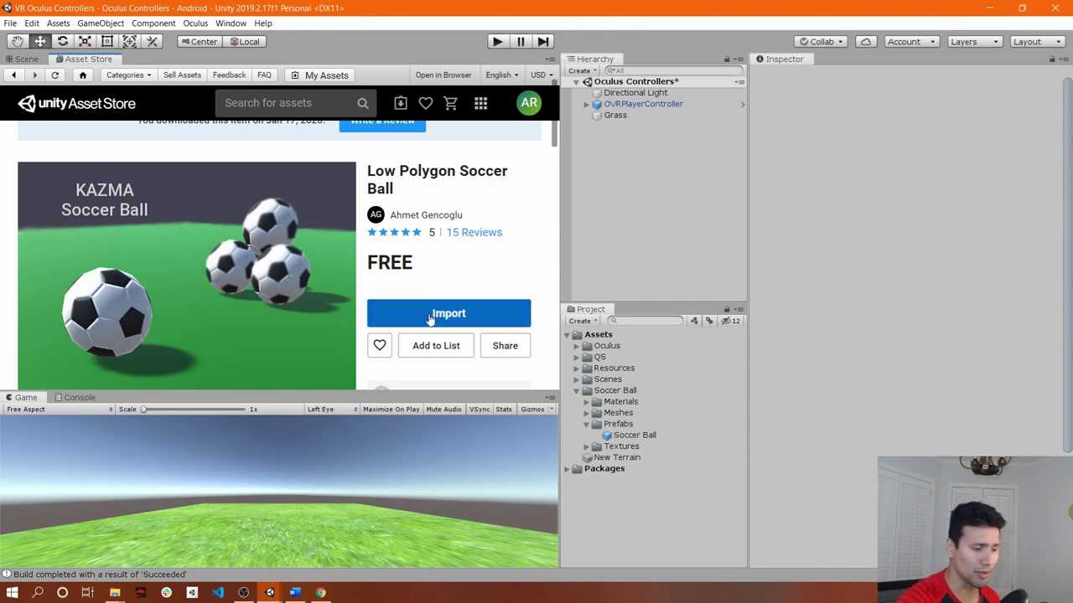
{"action": "left_click", "coordinate": [382, 437]}
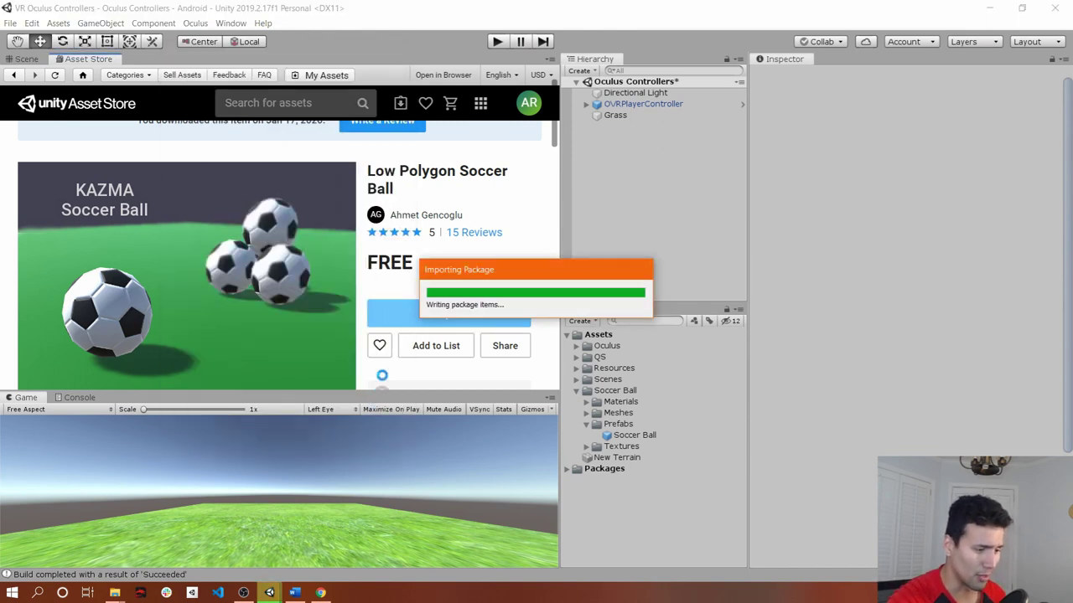
- Return to the Scene view and add the Soccer Ball prefab to the scene as a top-level object
{"action": "left_click", "coordinate": [25, 59]}
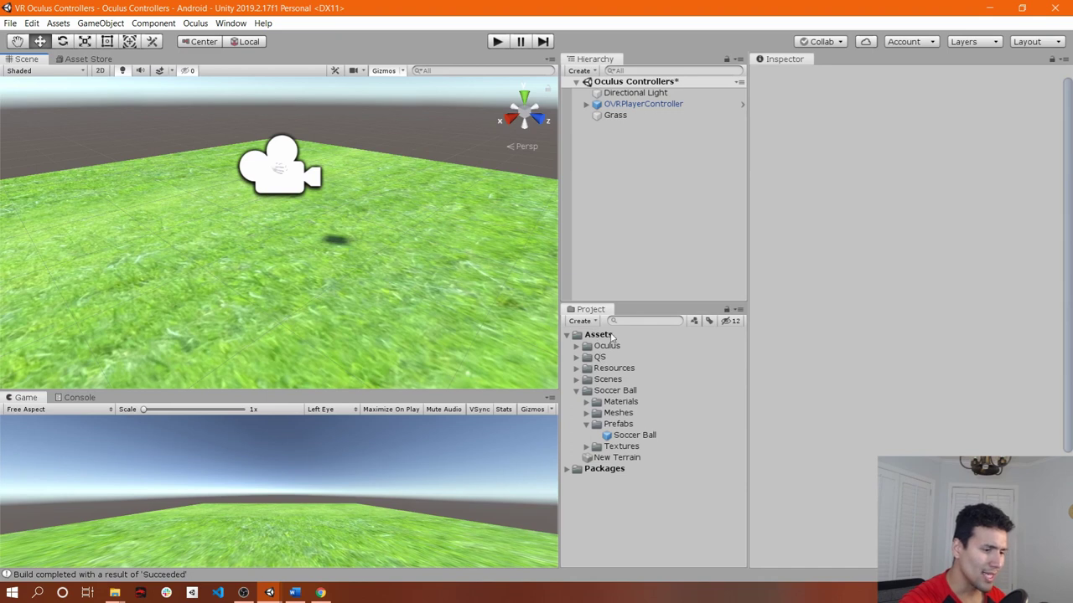
{"action": "left_click", "coordinate": [623, 437]}
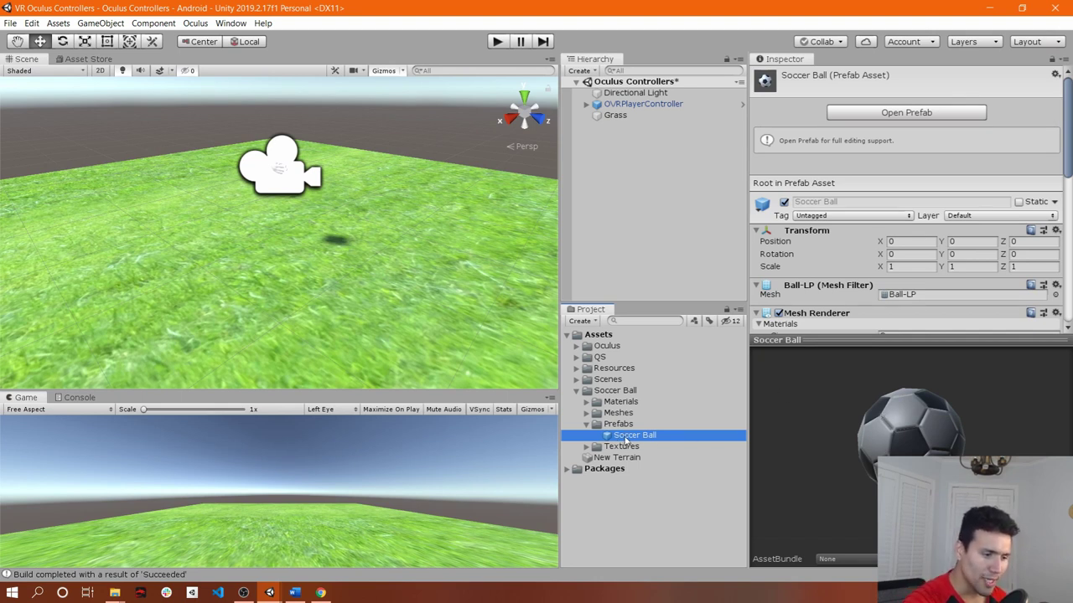
{"action": "left_click_drag", "start_coordinate": [624, 442], "coordinate": [631, 125]}
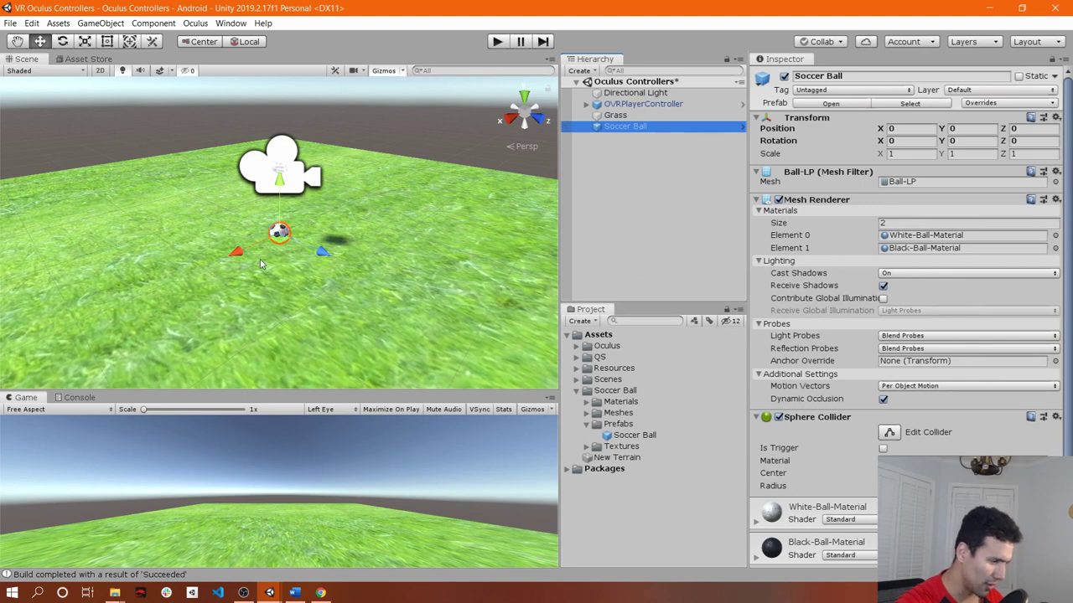
- Raise the soccer ball above the grass to Y 0.478, move it forward to Z 0.797, and deselect it
{"action": "scroll", "coordinate": [275, 263], "scroll_direction": "up", "scroll_amount": 5}
{"action": "scroll", "coordinate": [276, 266], "scroll_direction": "down", "scroll_amount": 2}
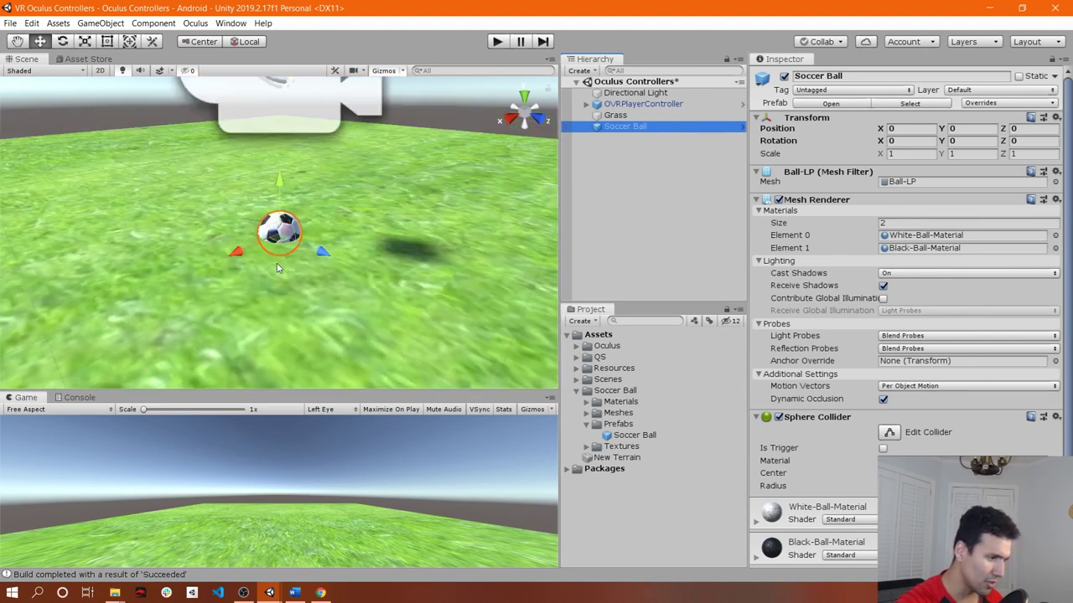
{"action": "left_click", "coordinate": [279, 184]}
{"action": "left_click_drag", "start_coordinate": [279, 183], "coordinate": [276, 122]}
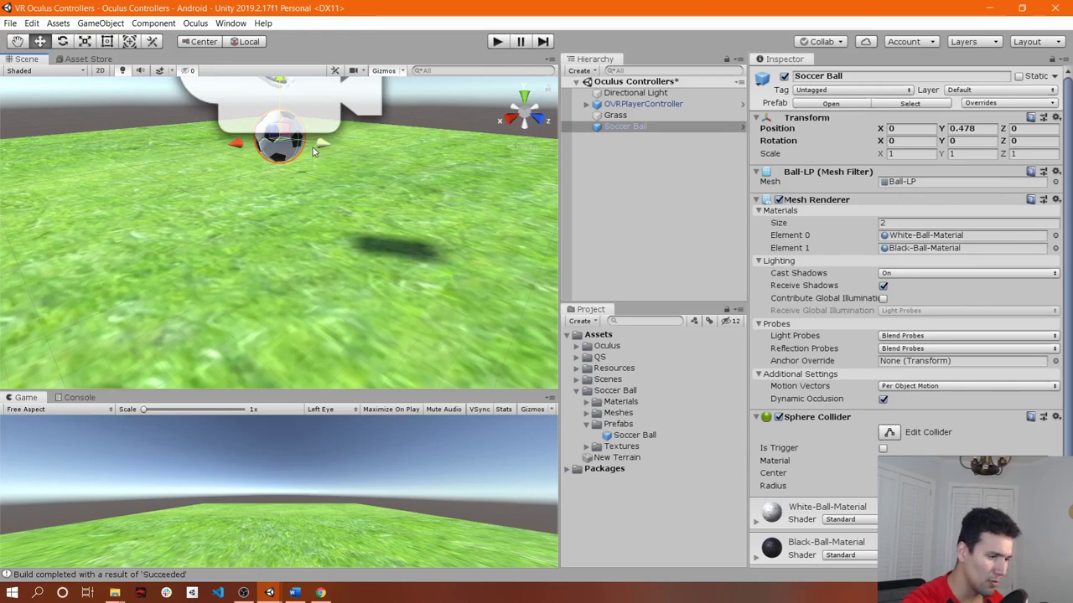
{"action": "left_click_drag", "start_coordinate": [314, 151], "coordinate": [315, 199]}
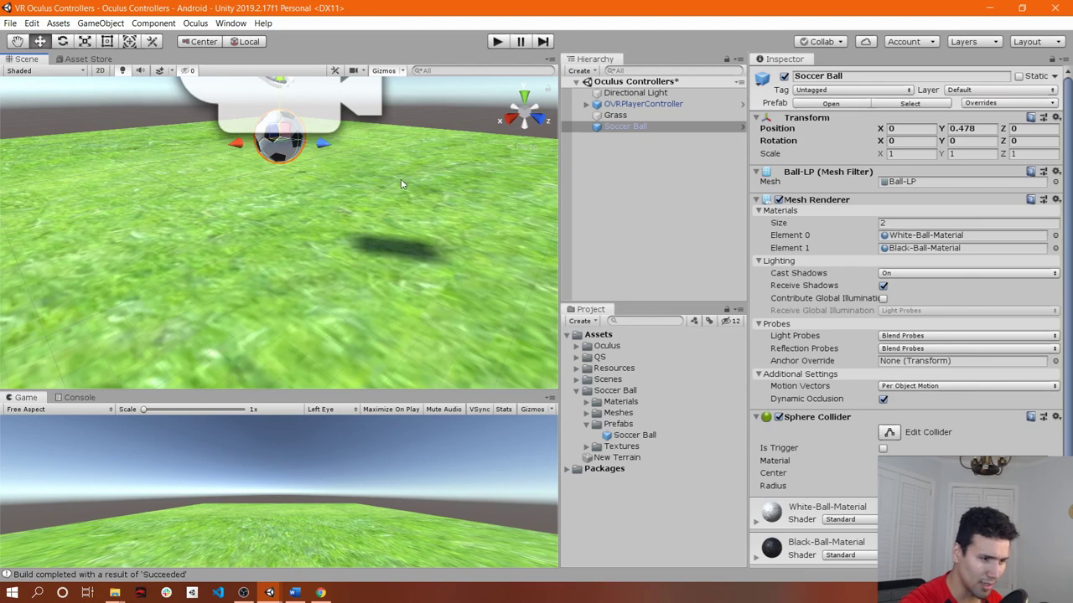
{"action": "scroll", "coordinate": [346, 179], "scroll_direction": "down", "scroll_amount": 3}
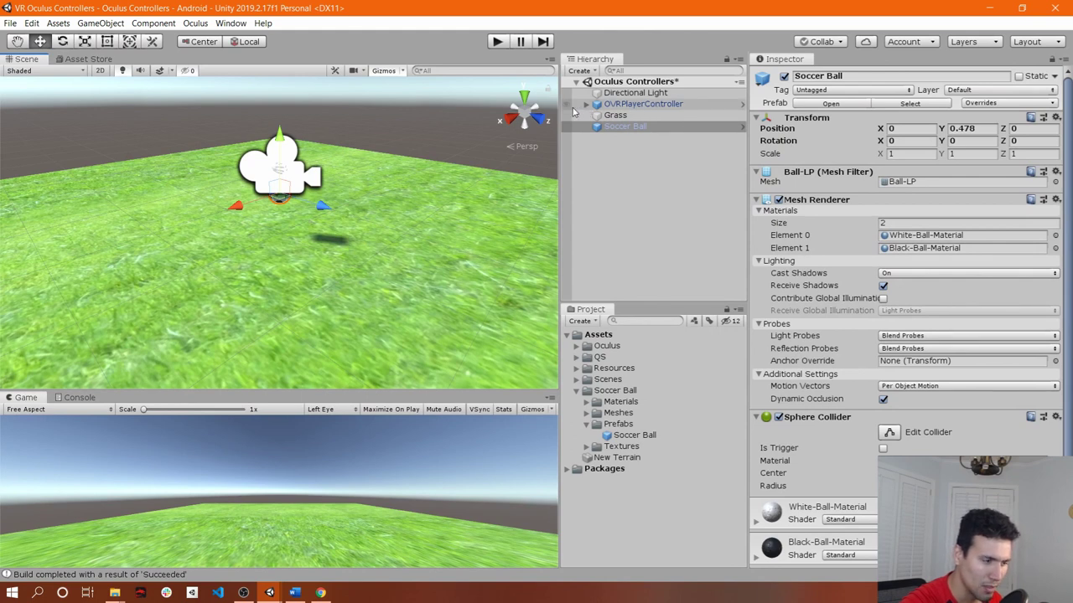
{"action": "left_click_drag", "start_coordinate": [322, 218], "coordinate": [354, 231]}
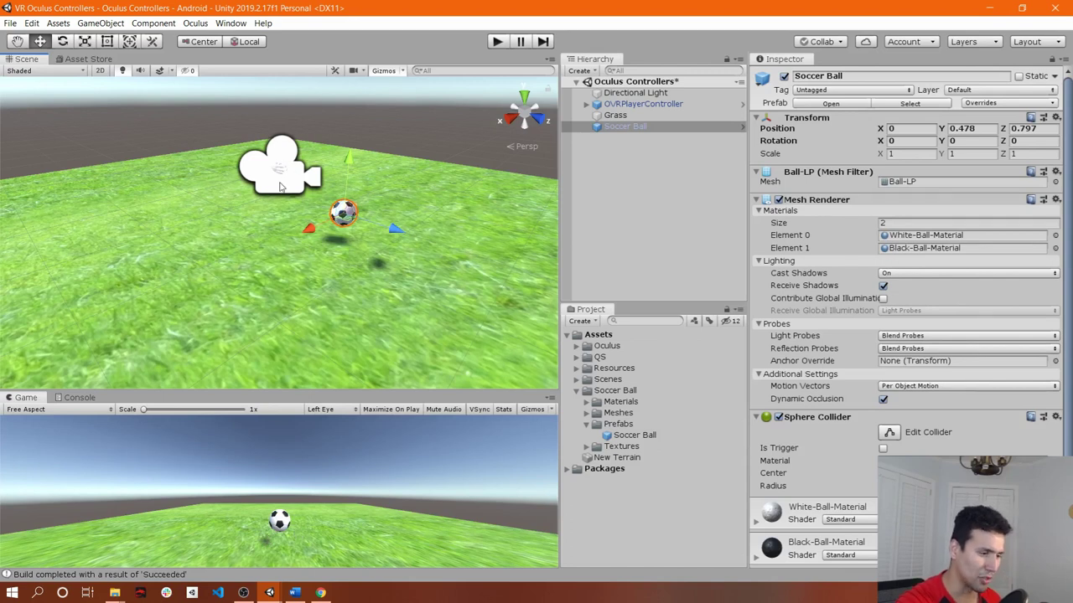
{"action": "left_click", "coordinate": [624, 185]}
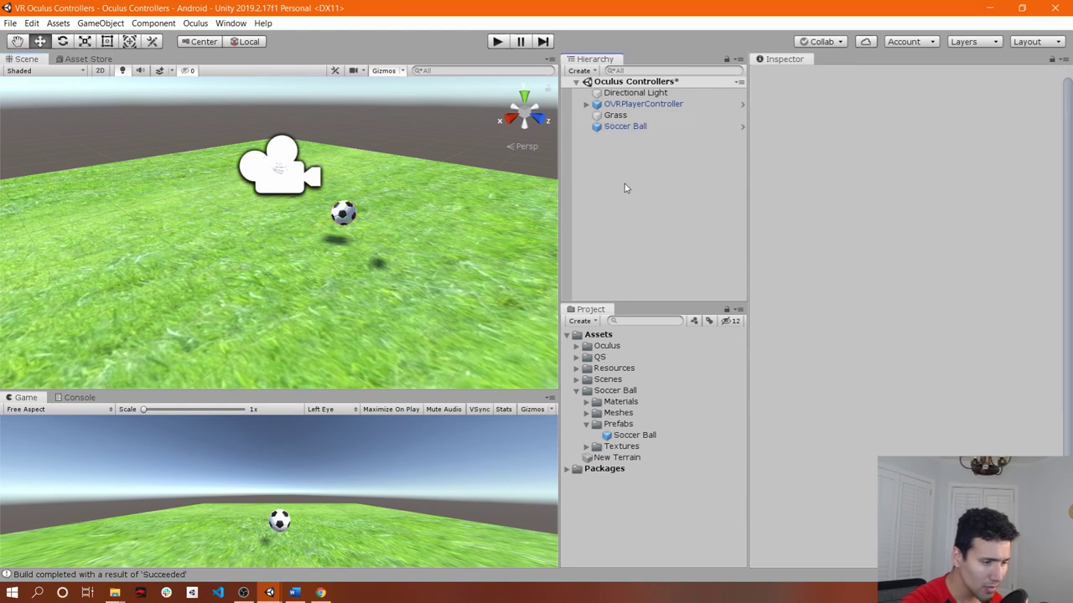
- Expand OVRPlayerController down to both hand anchors and examine the OVR Grabber component on CustomHandLeft
{"action": "left_click", "coordinate": [660, 128]}
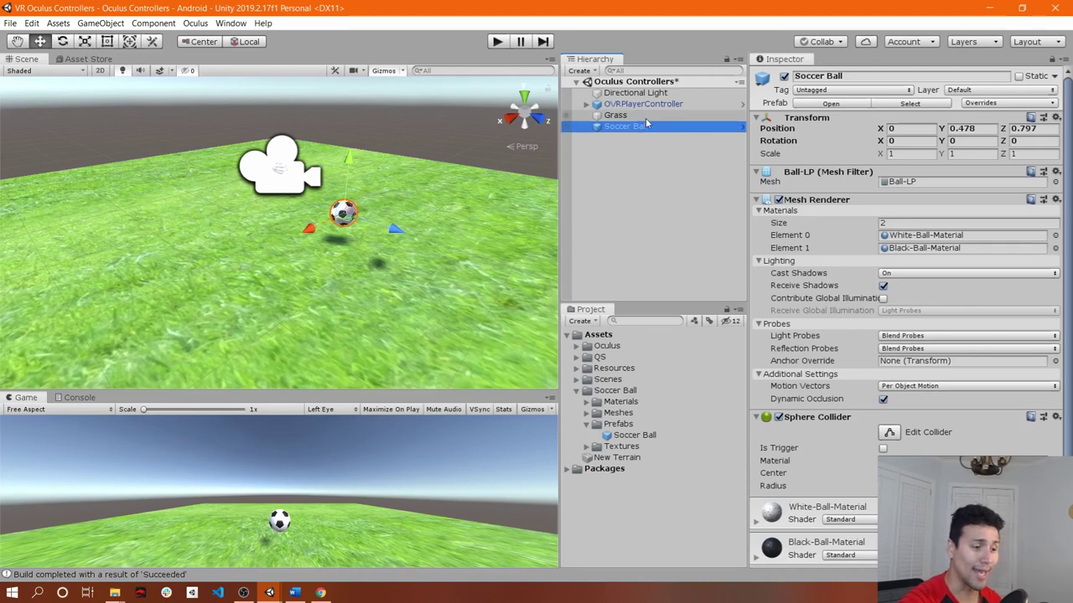
{"action": "left_click", "coordinate": [662, 105]}
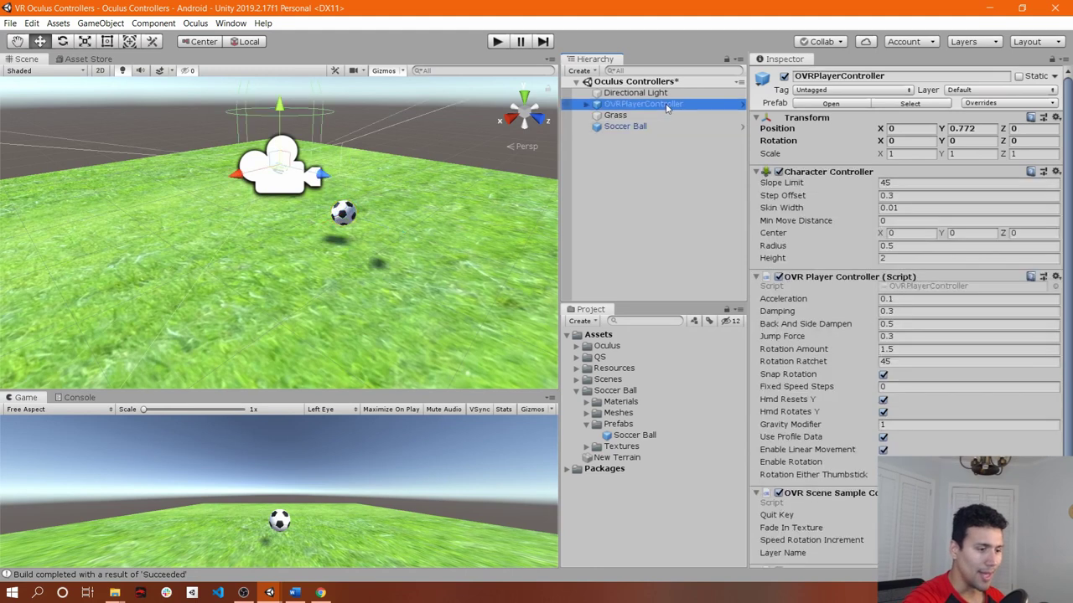
{"action": "key", "text": "Right"}
{"action": "key", "text": "Down"}
{"action": "key", "text": "Down"}
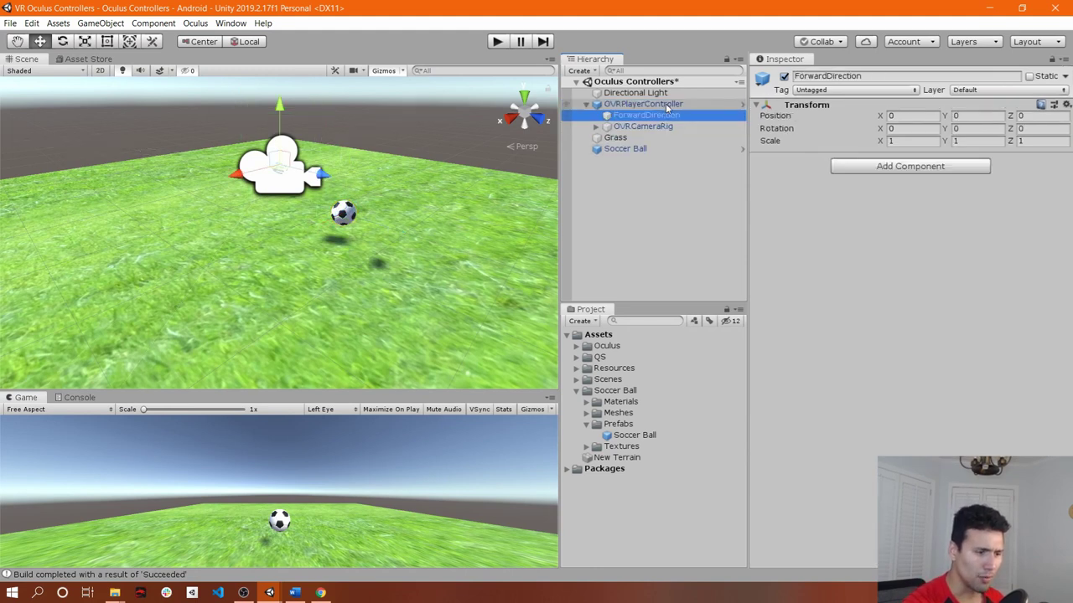
{"action": "key", "text": "Right"}
{"action": "key", "text": "Down"}
{"action": "key", "text": "Right"}
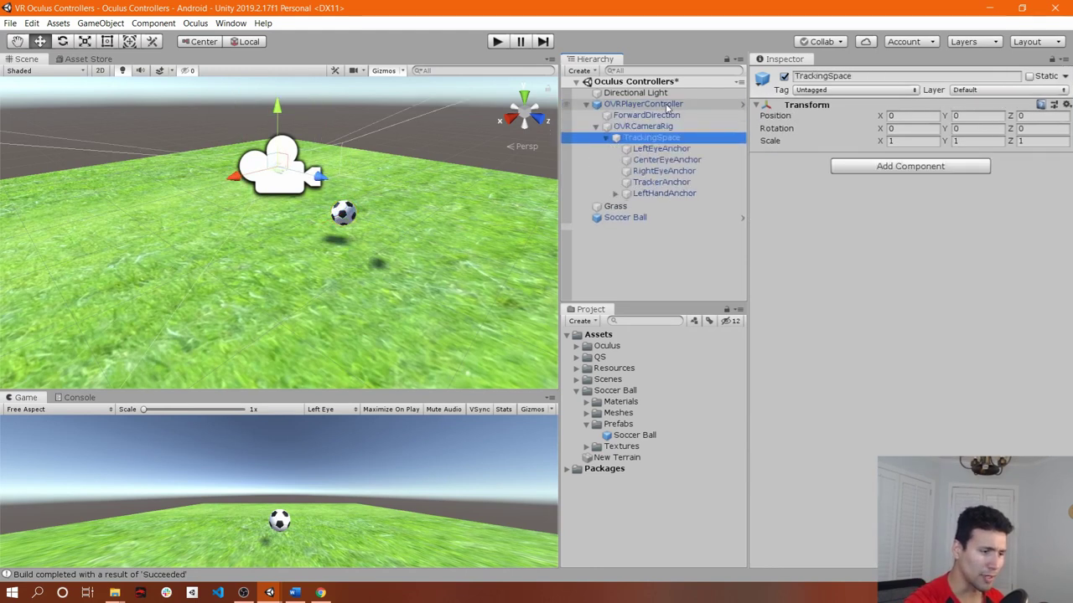
{"action": "key", "text": "Down"}
{"action": "key", "text": "Down"}
{"action": "key", "text": "Down"}
{"action": "key", "text": "Down"}
{"action": "key", "text": "Down"}
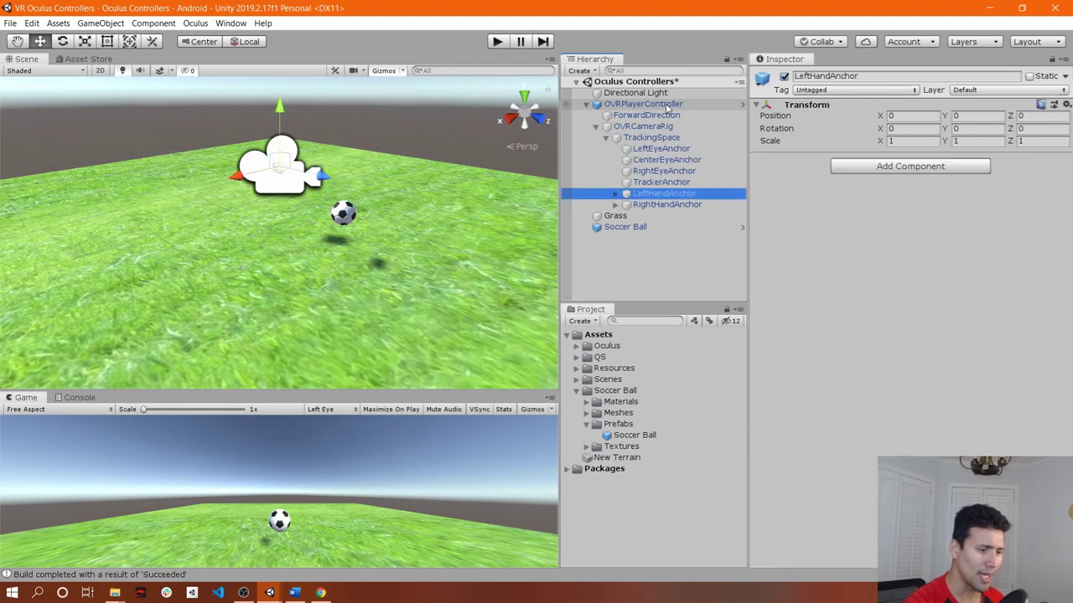
{"action": "key", "text": "Right"}
{"action": "key", "text": "Down"}
{"action": "key", "text": "Down"}
{"action": "key", "text": "Down"}
{"action": "key", "text": "Right"}
{"action": "key", "text": "Down"}
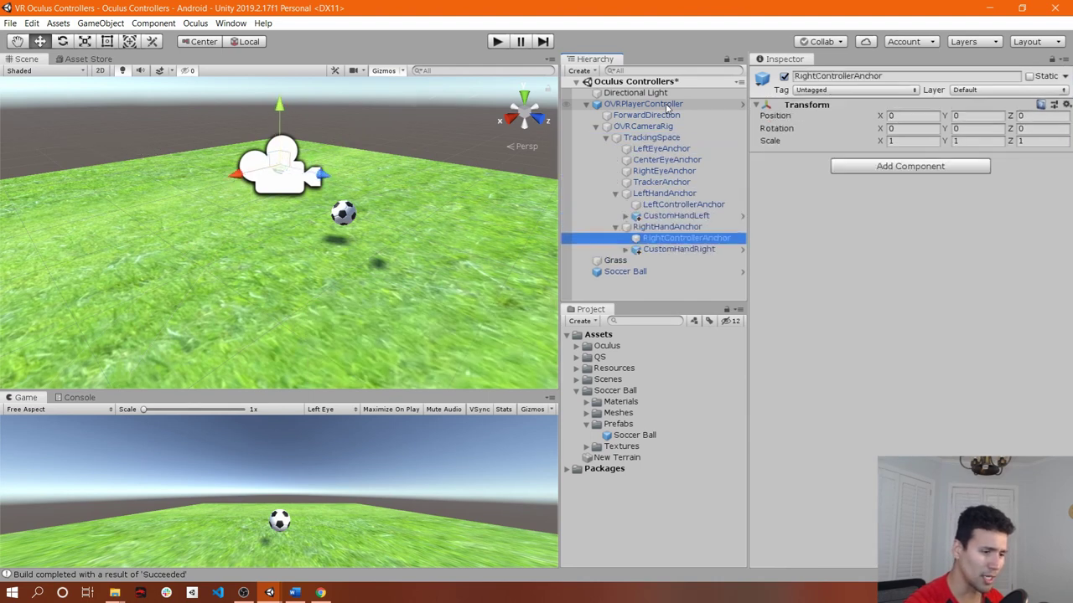
{"action": "left_click", "coordinate": [701, 216]}
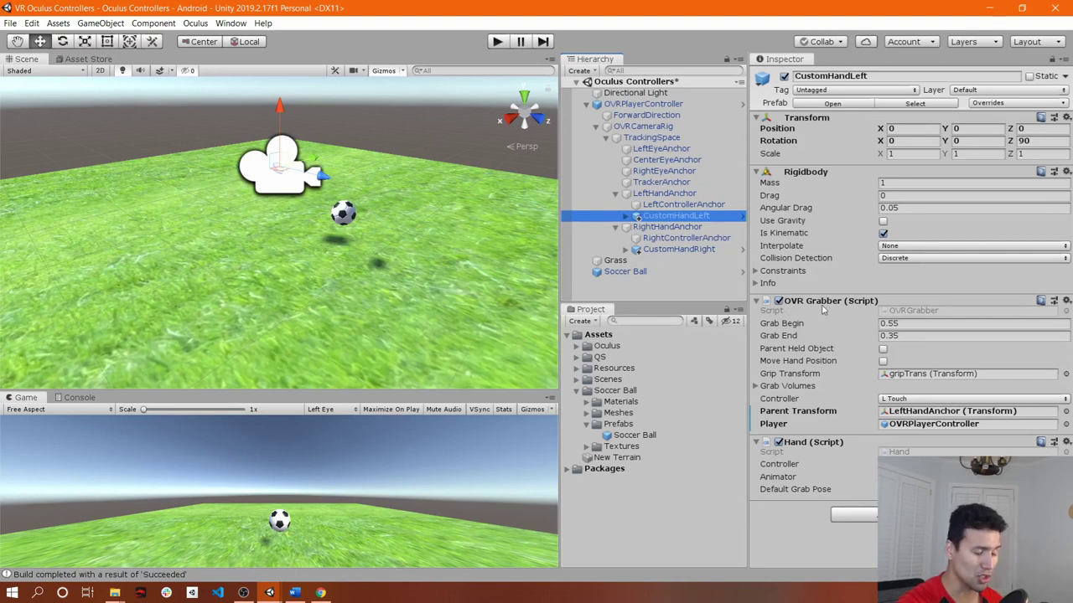
- Review the Soccer Ball's Sphere Collider, collapse it, and add a Rigidbody component to the ball
{"action": "left_click", "coordinate": [668, 277]}
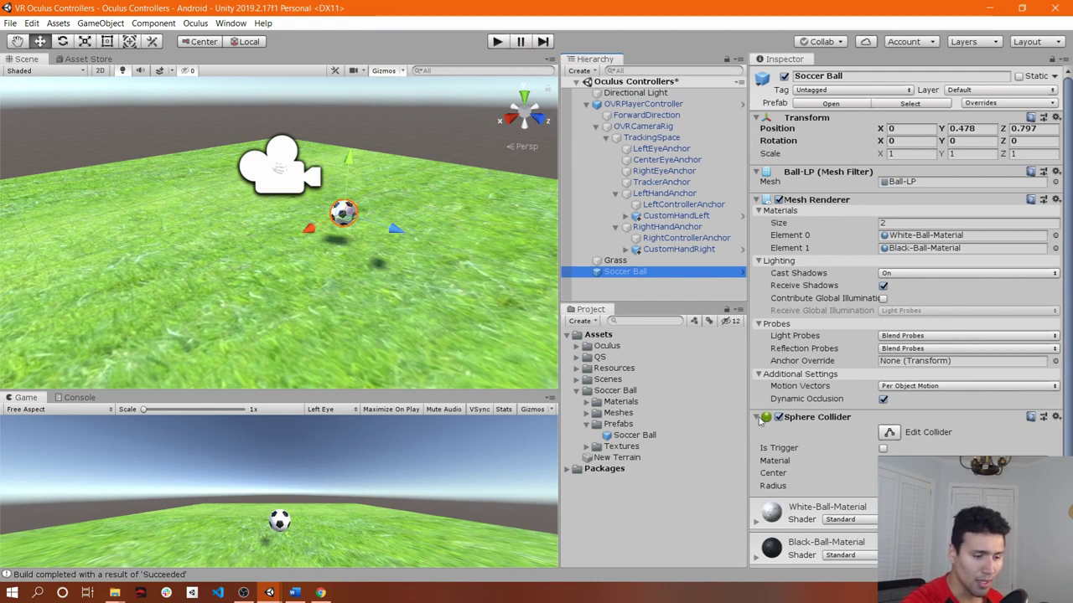
{"action": "scroll", "coordinate": [801, 362], "scroll_direction": "down", "scroll_amount": 2}
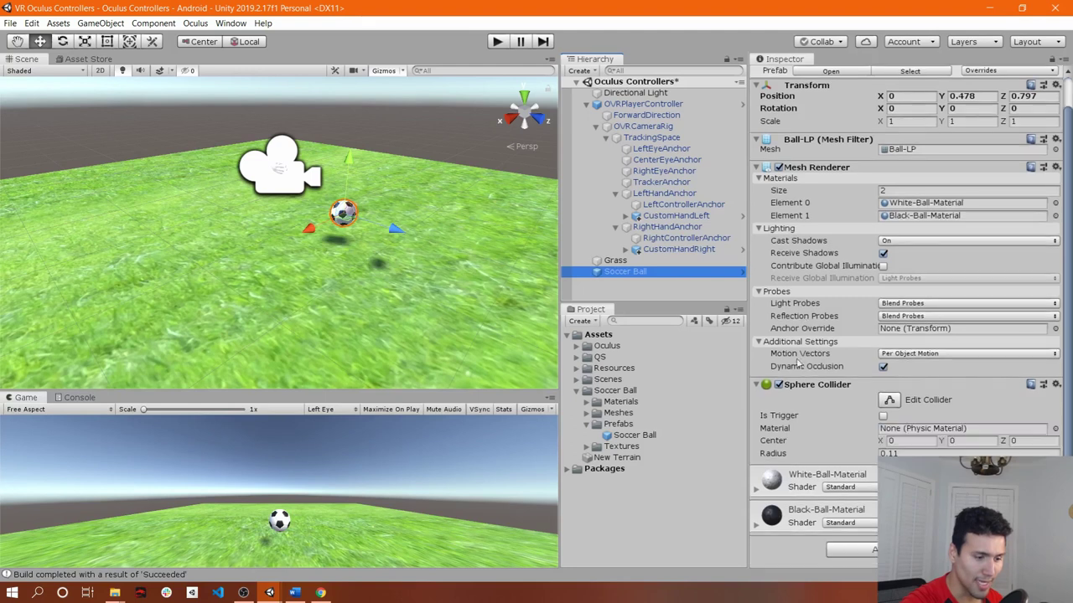
{"action": "scroll", "coordinate": [755, 392], "scroll_direction": "up", "scroll_amount": 2}
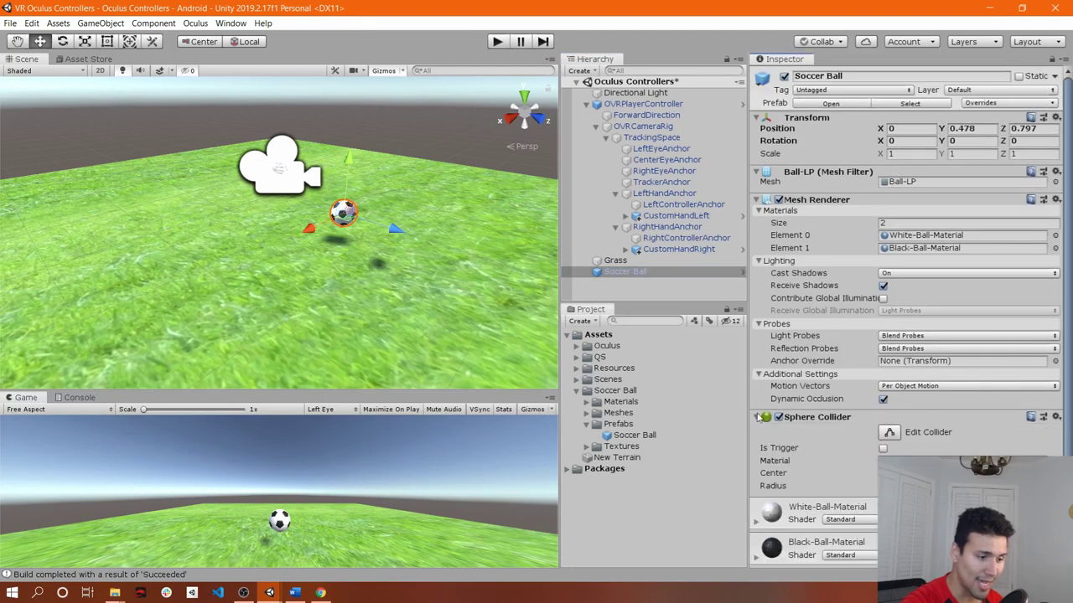
{"action": "scroll", "coordinate": [757, 417], "scroll_direction": "down", "scroll_amount": 2}
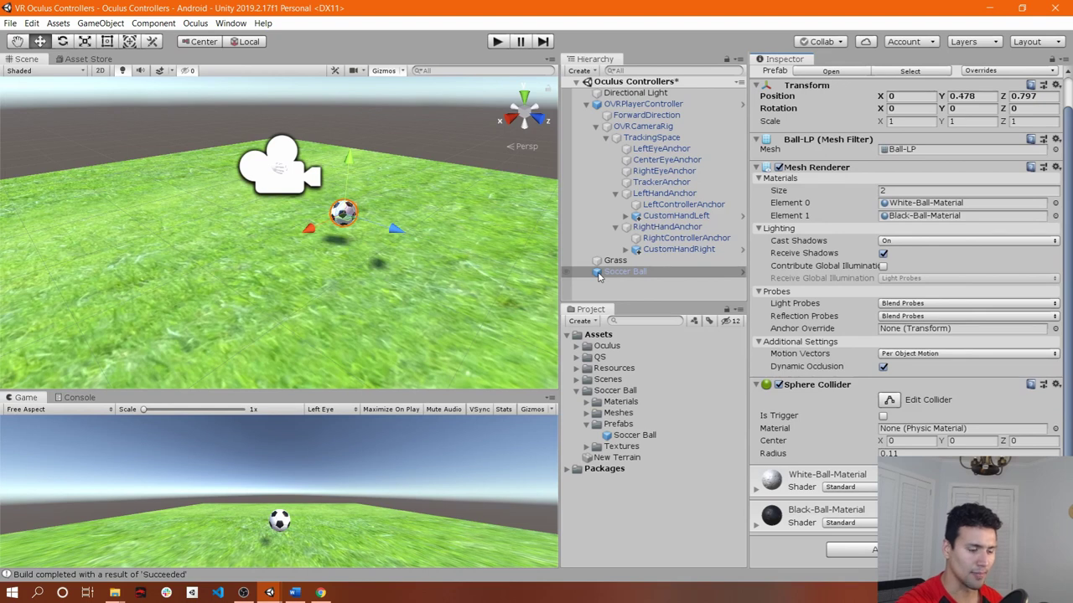
{"action": "left_click", "coordinate": [756, 385]}
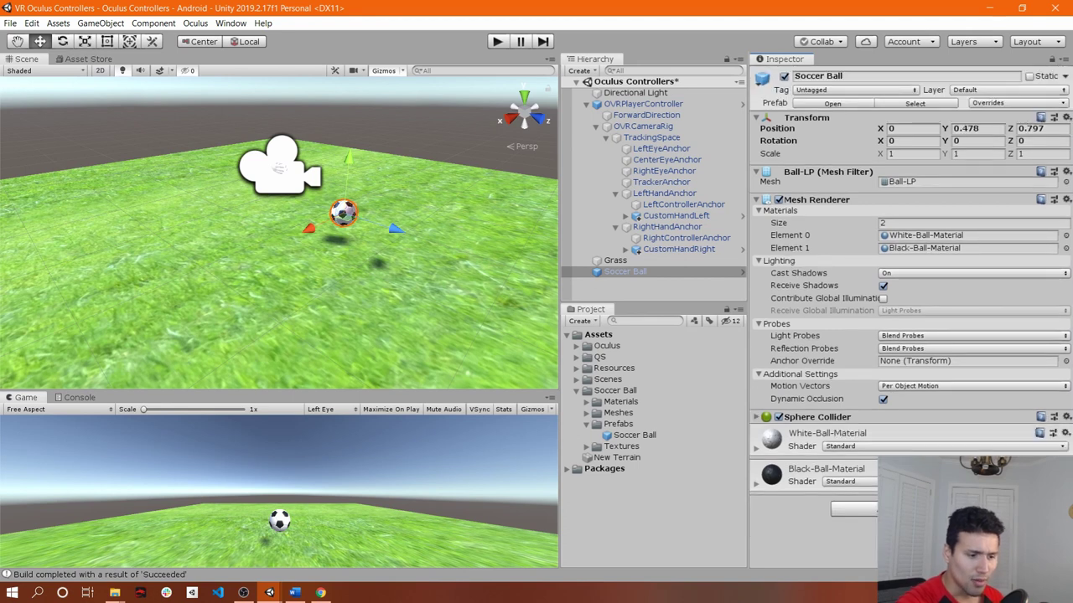
{"action": "left_click", "coordinate": [854, 509]}
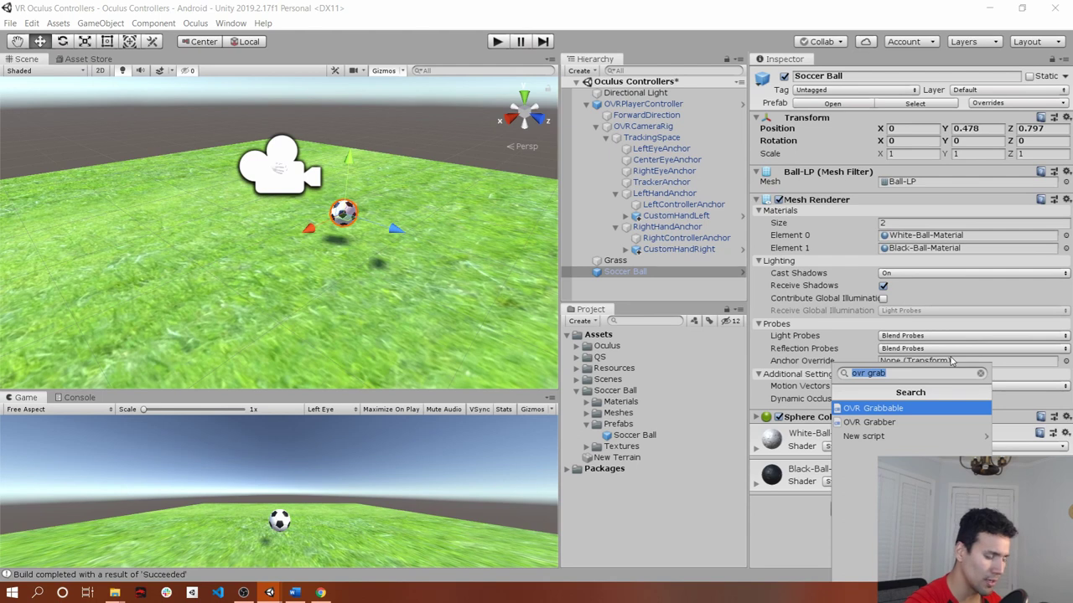
{"action": "type", "text": "ri"}
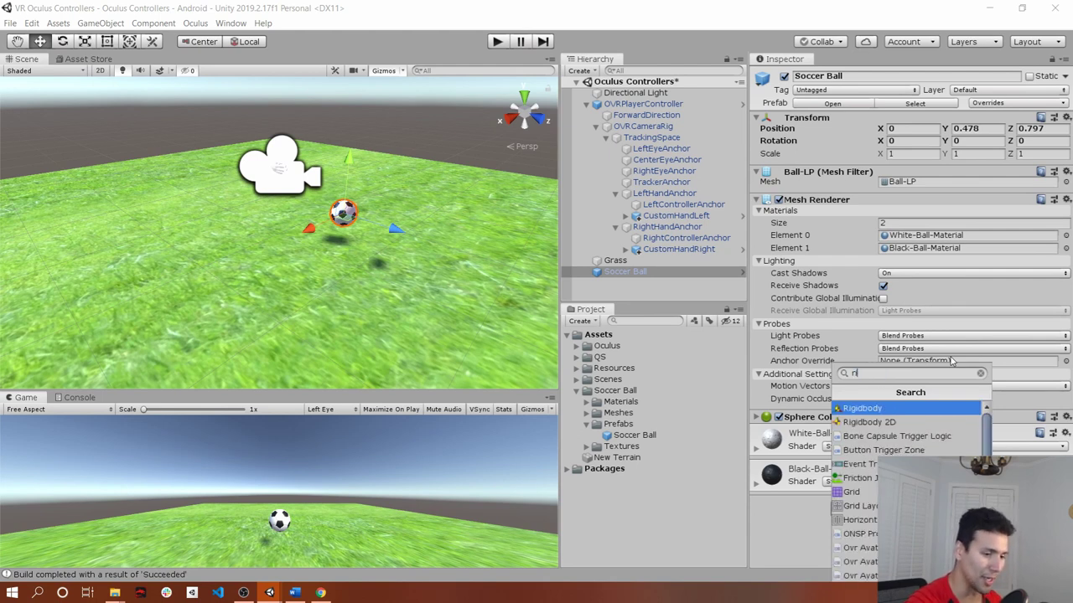
{"action": "key", "text": "Return"}
{"action": "scroll", "coordinate": [922, 360], "scroll_direction": "down", "scroll_amount": 3}
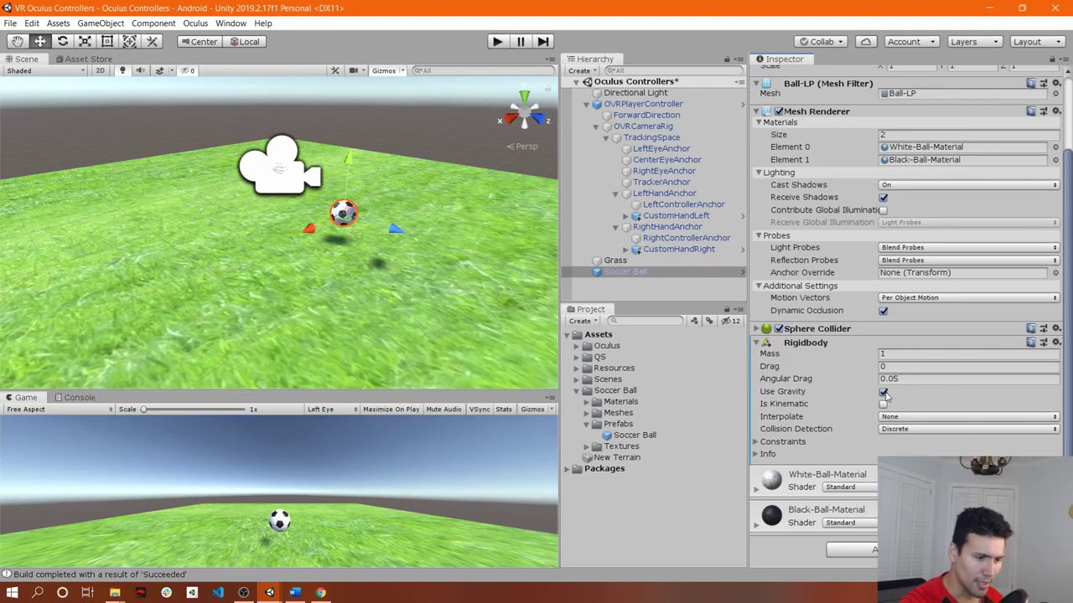
- Move the soccer ball to Y 0.925 and Z 1.024, and play the scene briefly to test its gravity
{"action": "left_click_drag", "start_coordinate": [348, 170], "coordinate": [408, 173]}
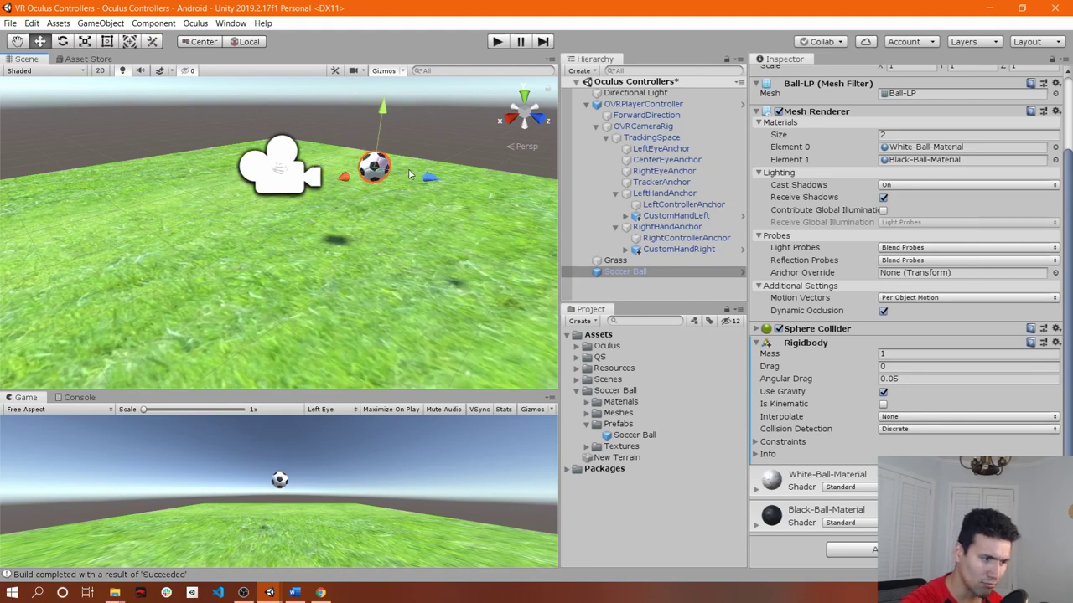
{"action": "left_click", "coordinate": [497, 46]}
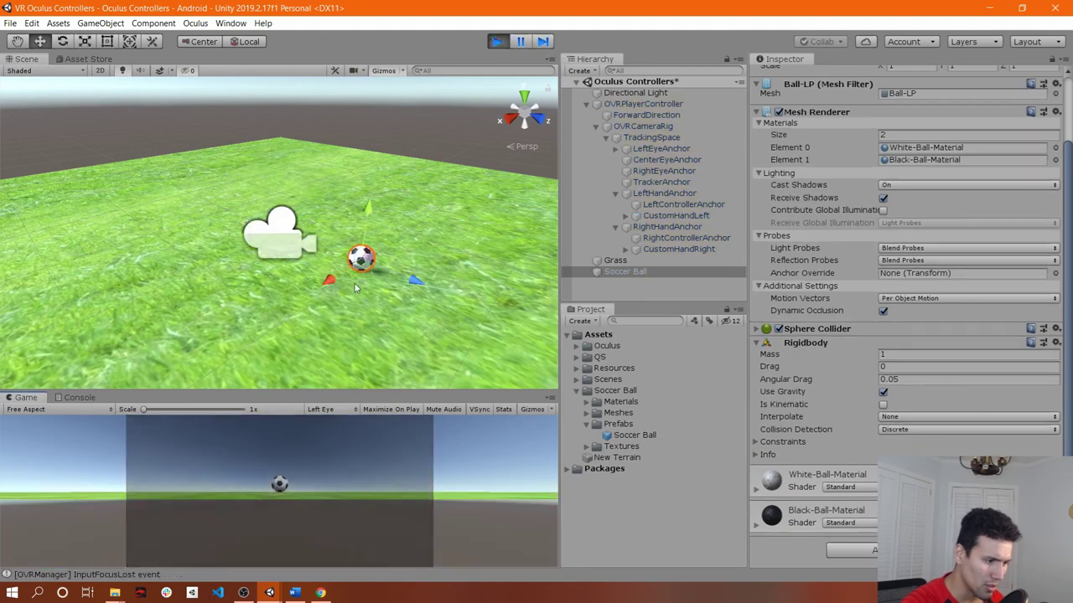
{"action": "left_click", "coordinate": [502, 46]}
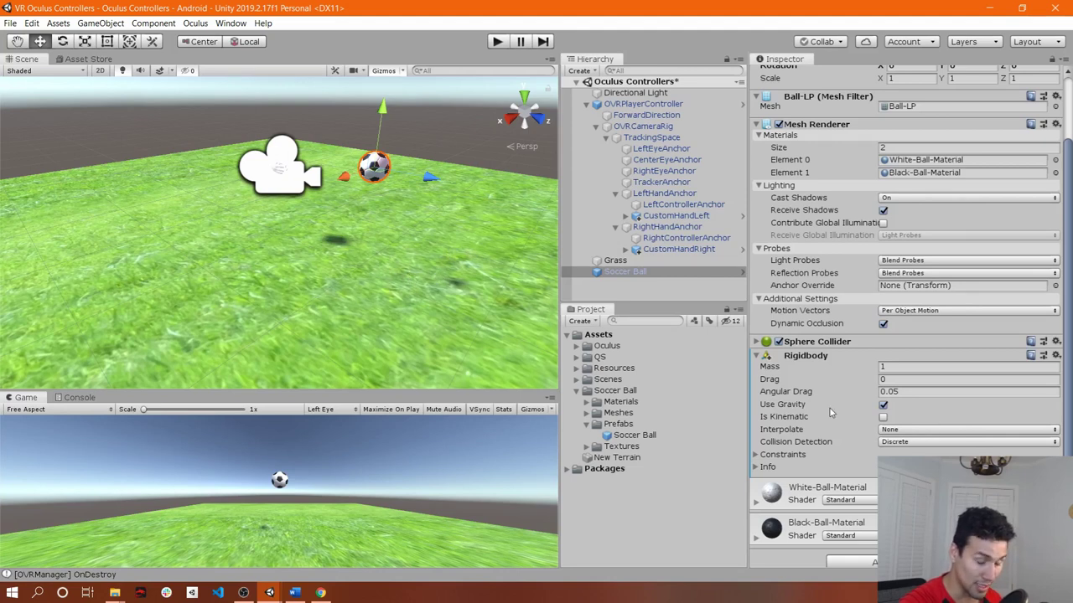
- Collapse the ball's Rigidbody, add an OVR Grabbable component, and enable its Snap Position option
{"action": "left_click", "coordinate": [783, 357]}
{"action": "left_click", "coordinate": [854, 522]}
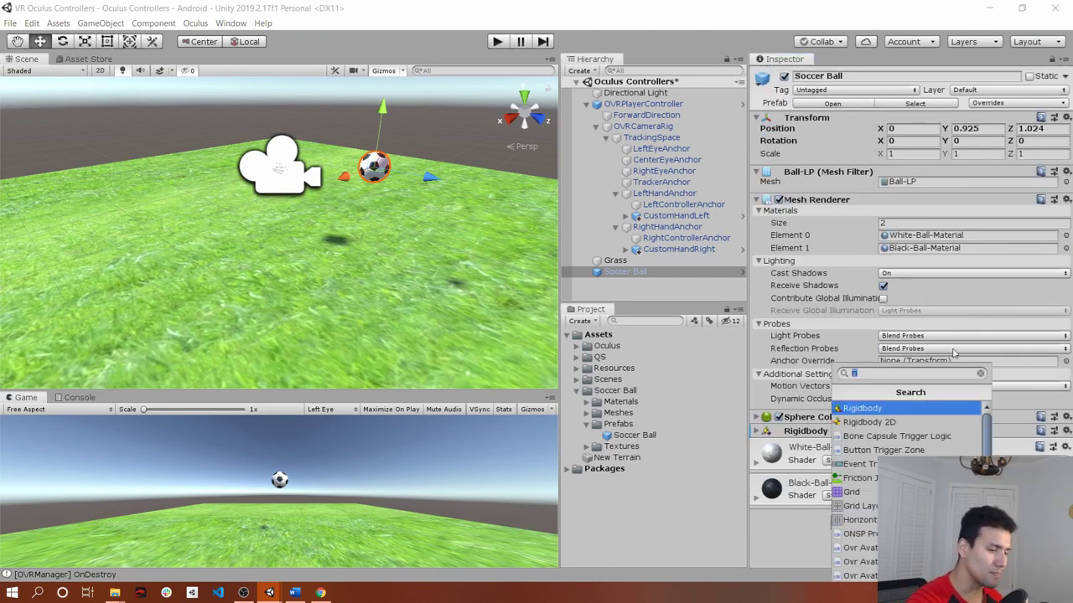
{"action": "key", "text": "BackSpace"}
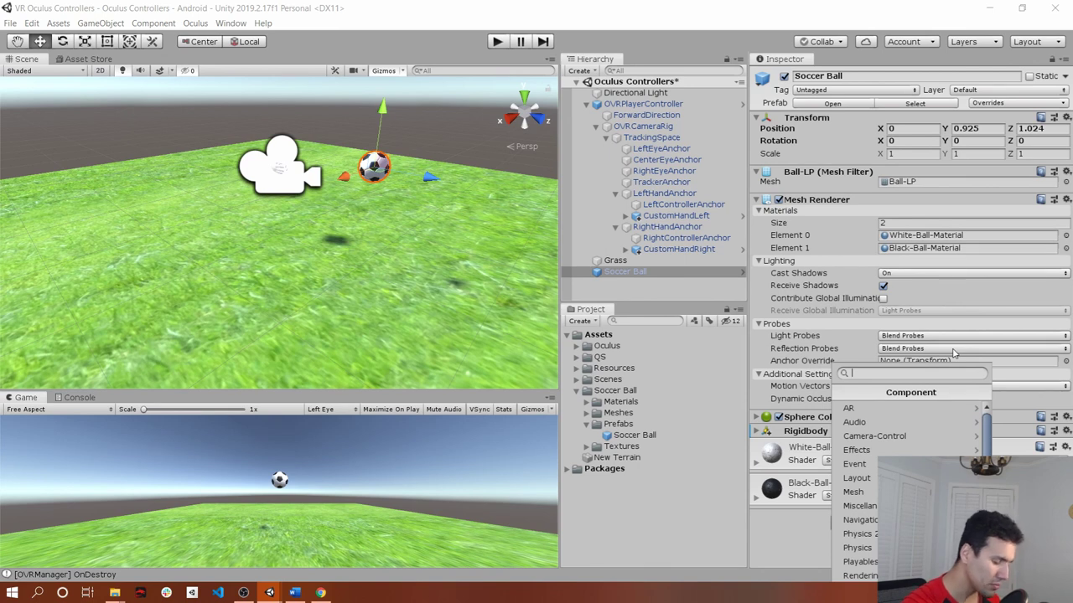
{"action": "type", "text": "ovr gr"}
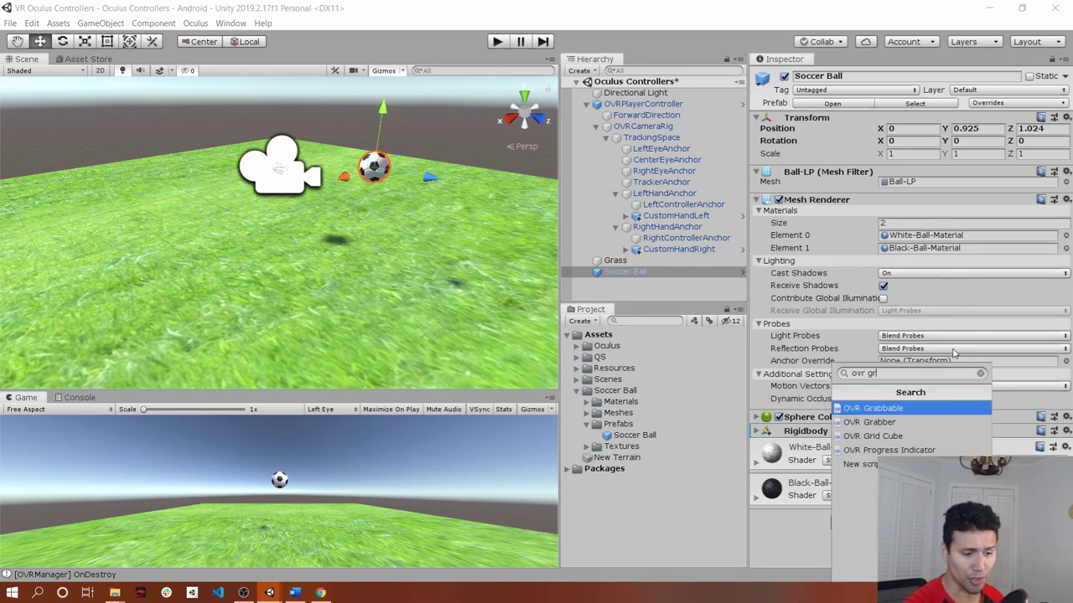
{"action": "key", "text": "Return"}
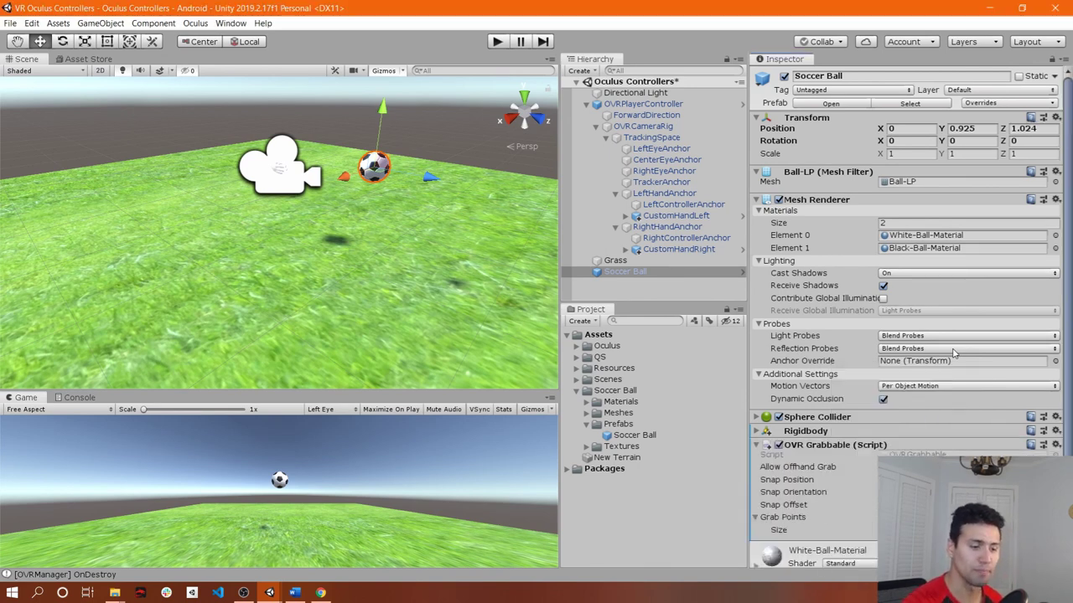
{"action": "scroll", "coordinate": [886, 175], "scroll_direction": "down", "scroll_amount": 2}
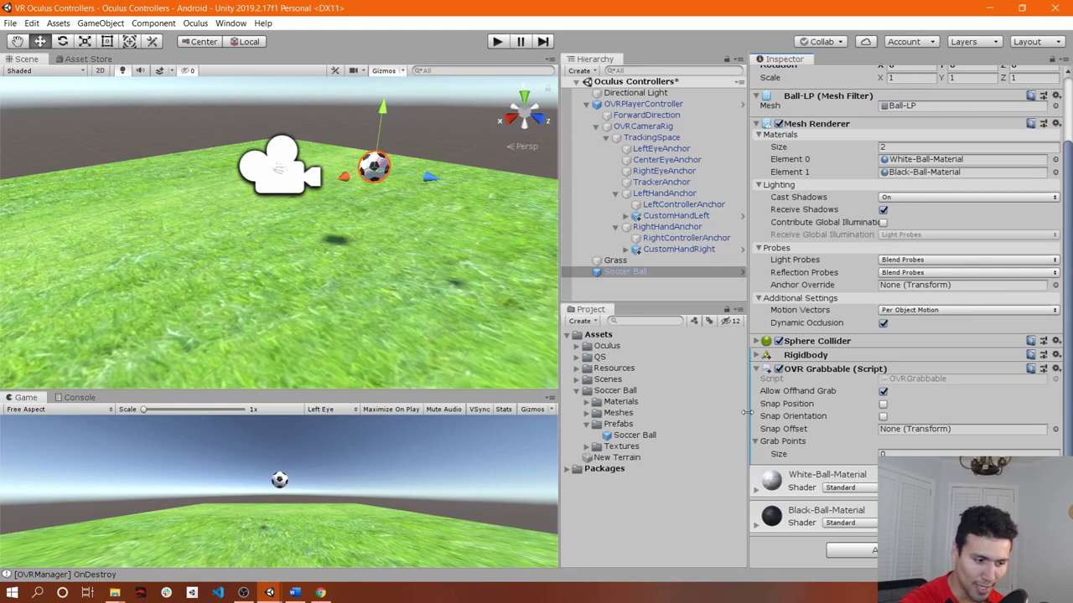
{"action": "left_click", "coordinate": [884, 404]}
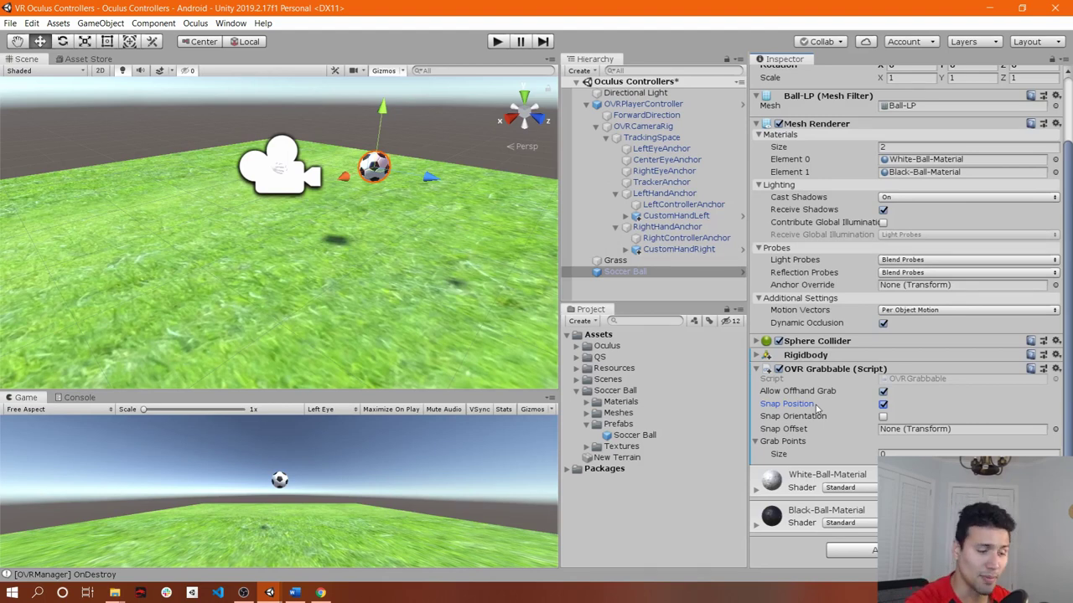
- Check the OVR Grabber on CustomHandRight against the Soccer Ball's OVR Grabbable, and build and run the project
{"action": "left_click", "coordinate": [670, 218]}
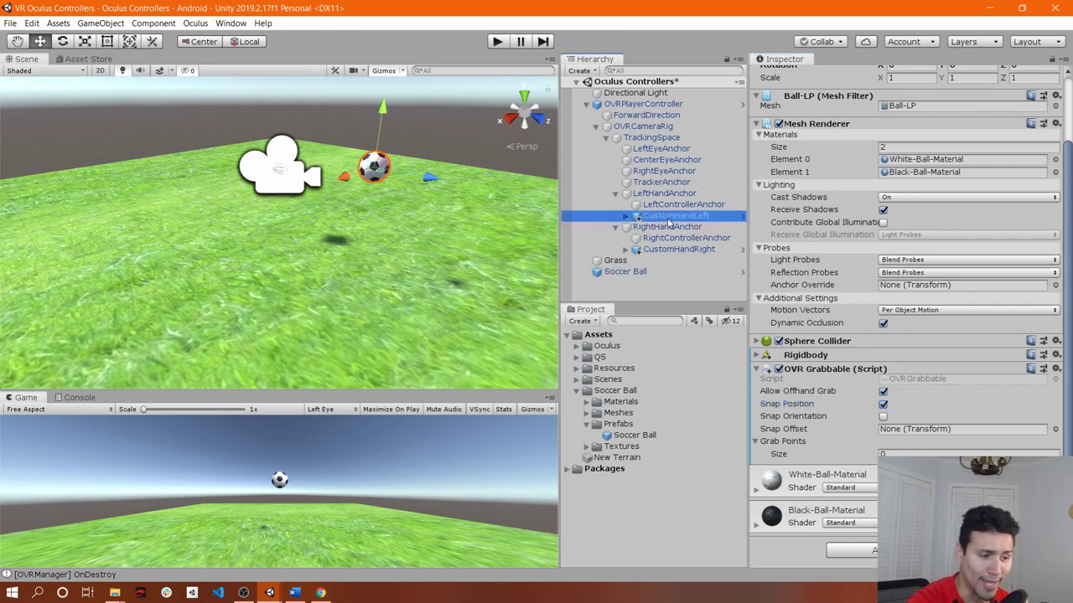
{"action": "left_click", "coordinate": [702, 249]}
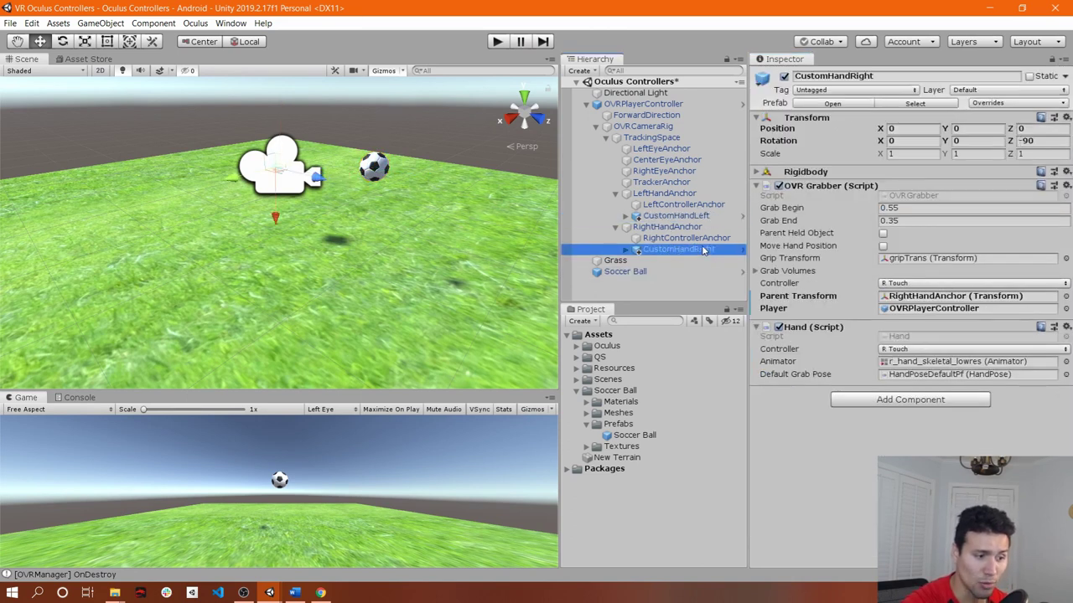
{"action": "left_click", "coordinate": [653, 271]}
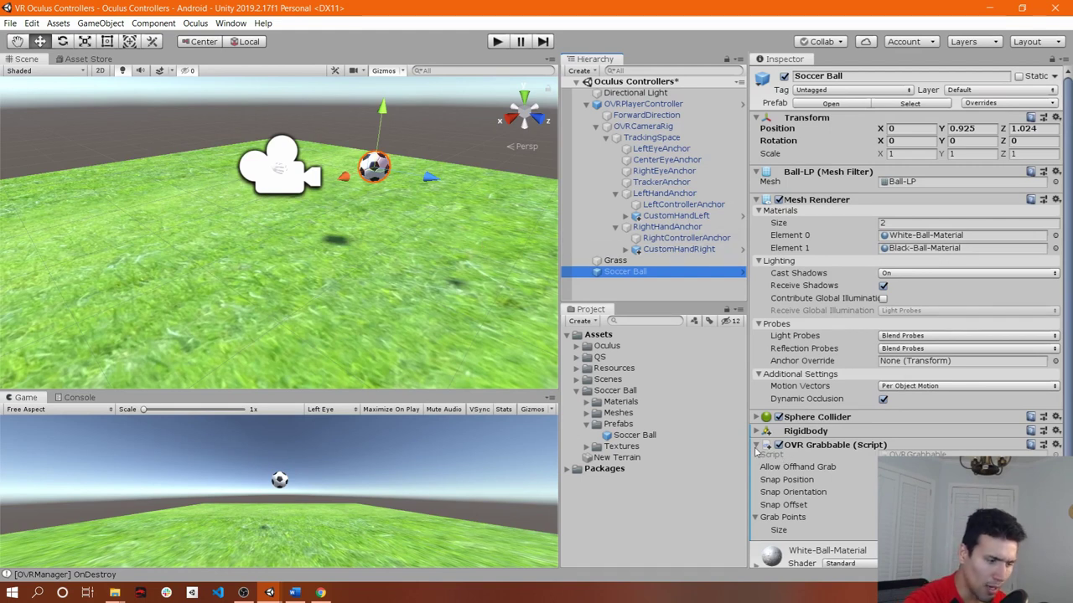
{"action": "left_click", "coordinate": [643, 295]}
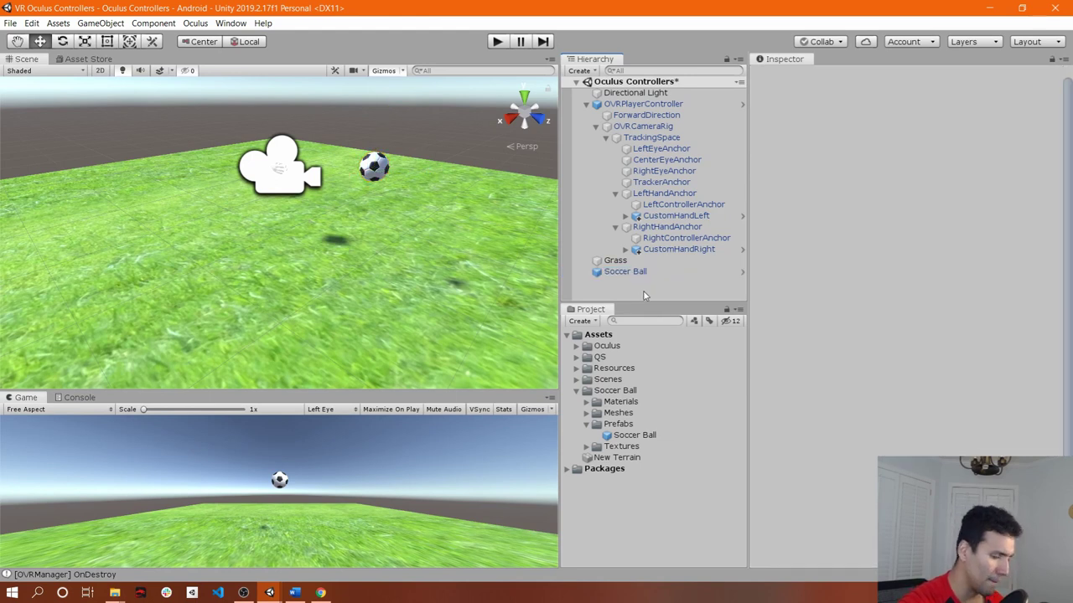
{"action": "key", "text": "ctrl+b"}
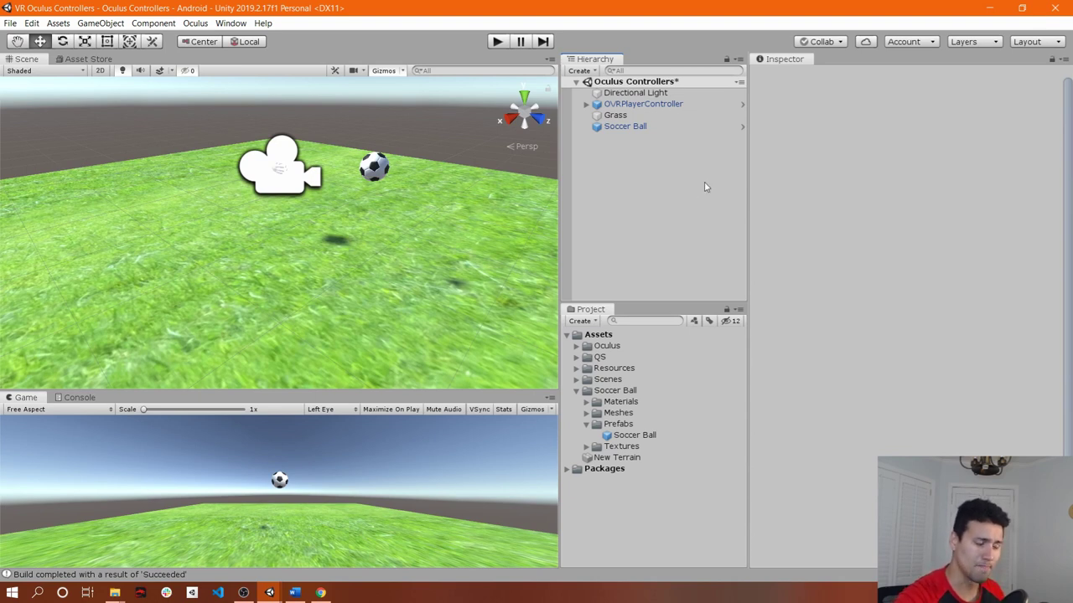
- Collapse the Soccer Ball folder and create a folder named Physic Material directly under Assets
{"action": "left_click", "coordinate": [577, 390]}
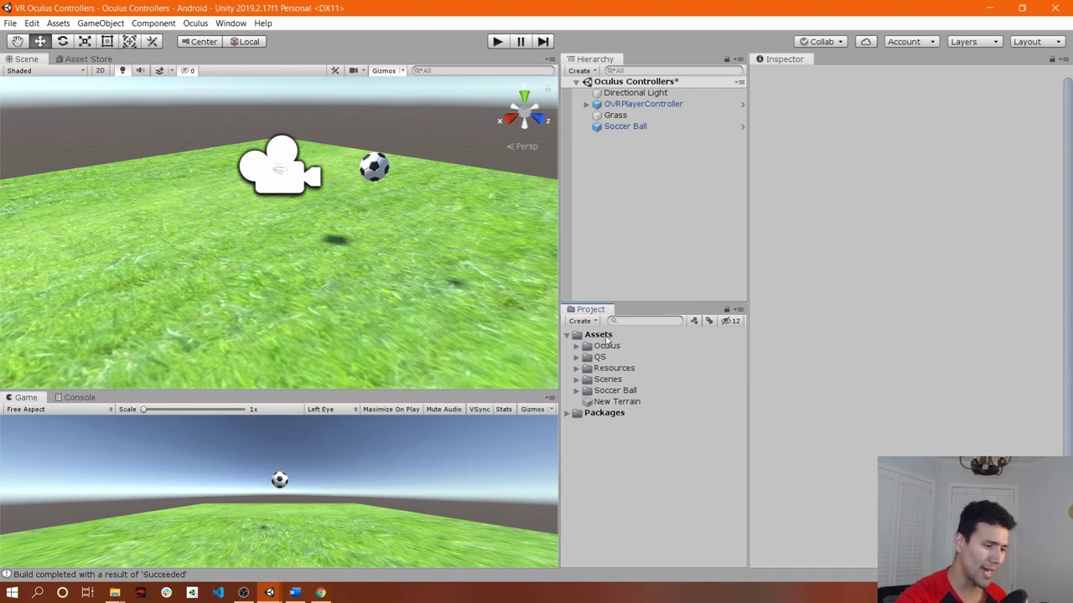
{"action": "left_click", "coordinate": [605, 337]}
{"action": "right_click", "coordinate": [605, 337]}
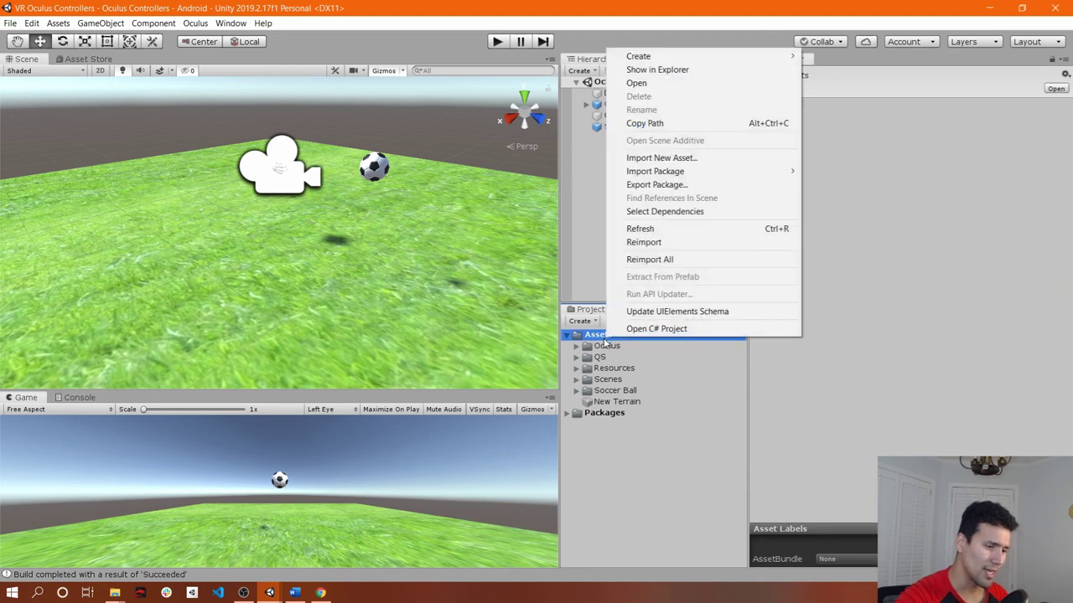
{"action": "mouse_move", "coordinate": [712, 57]}
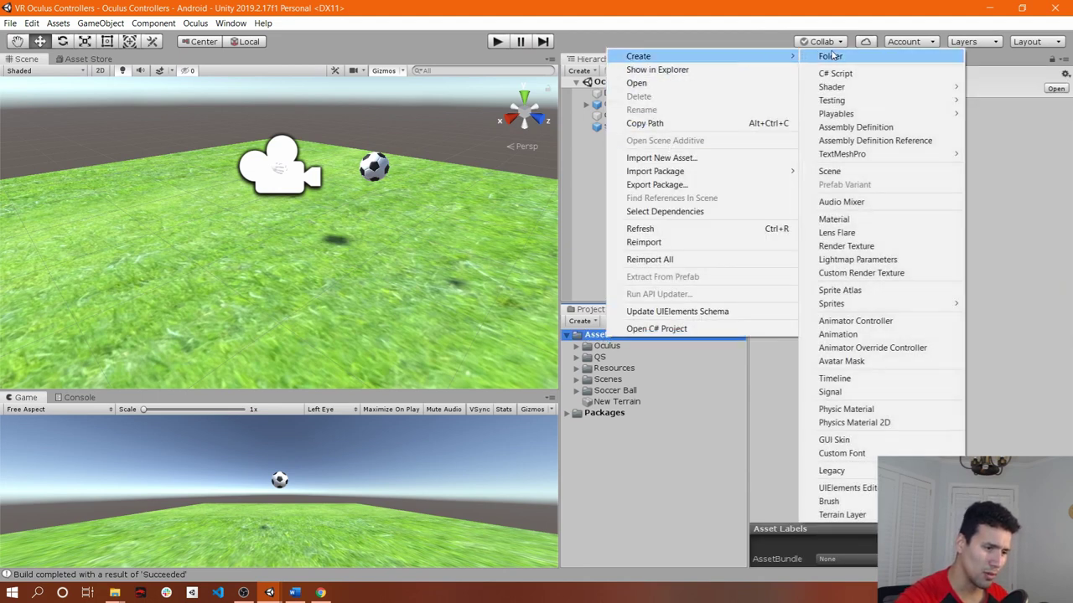
{"action": "left_click", "coordinate": [830, 56]}
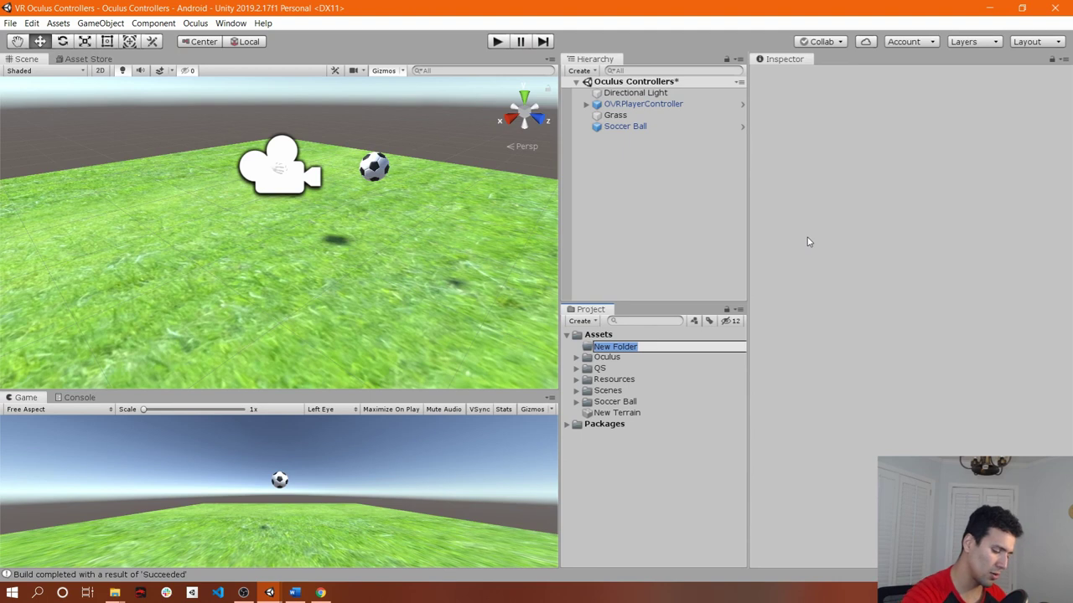
{"action": "type", "text": "Ma"}
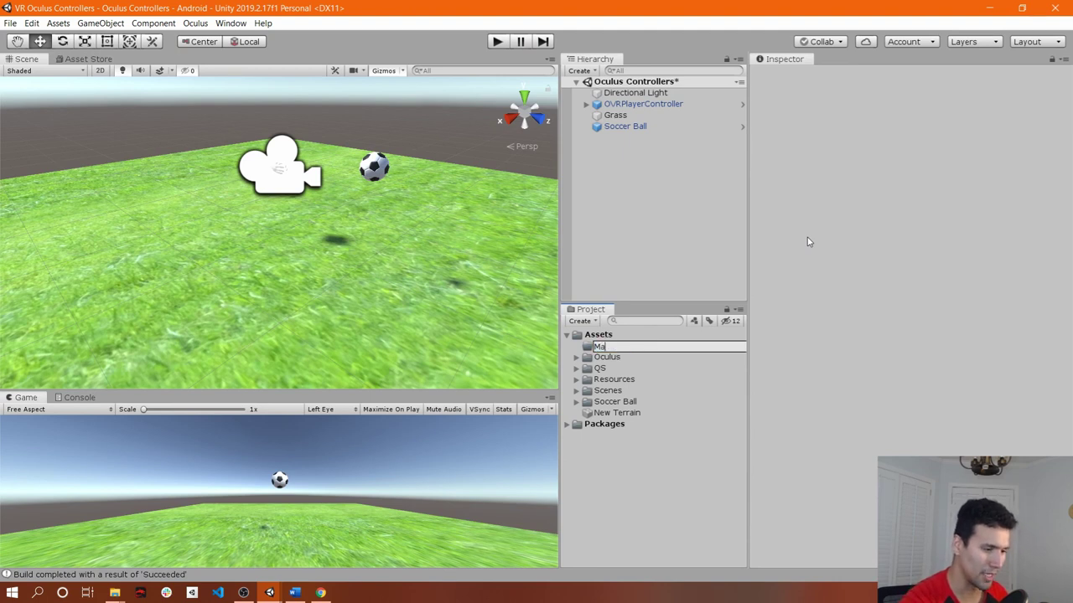
{"action": "type", "text": "terial"}
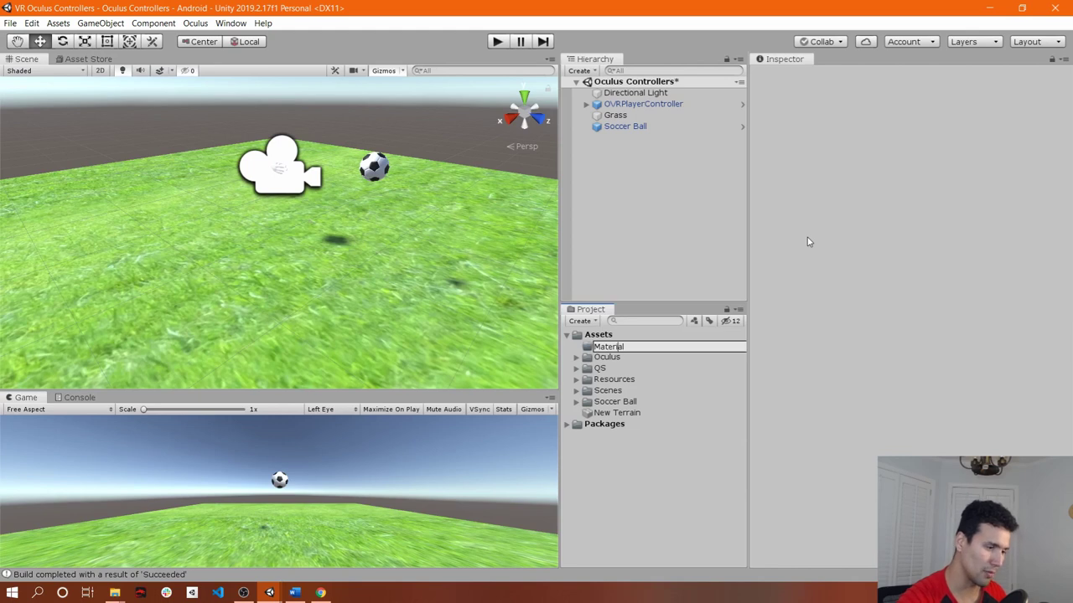
{"action": "type", "text": "Physic"}
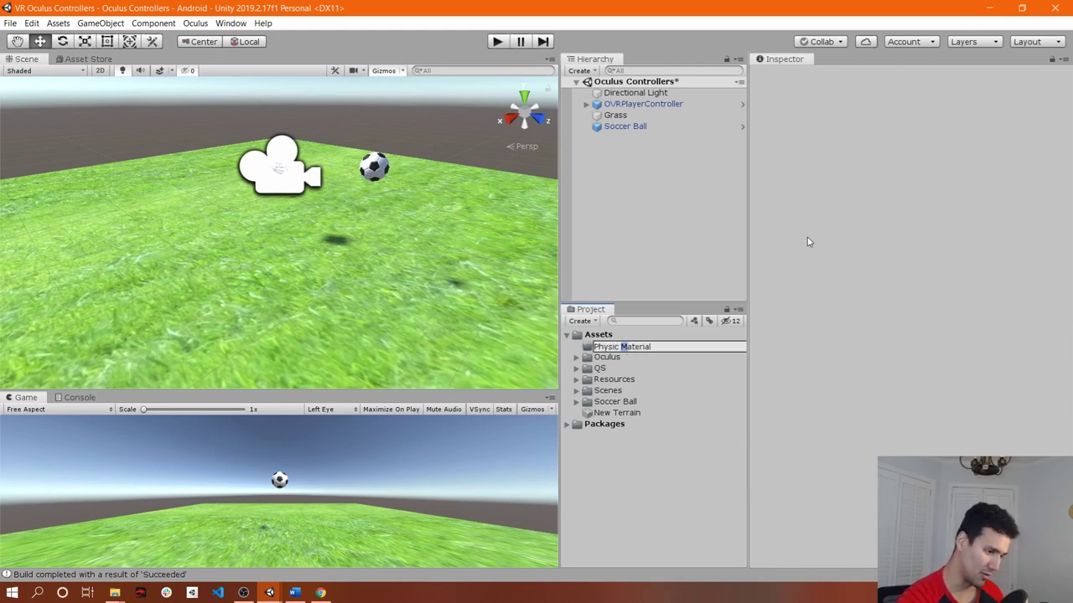
{"action": "key", "text": "Return"}
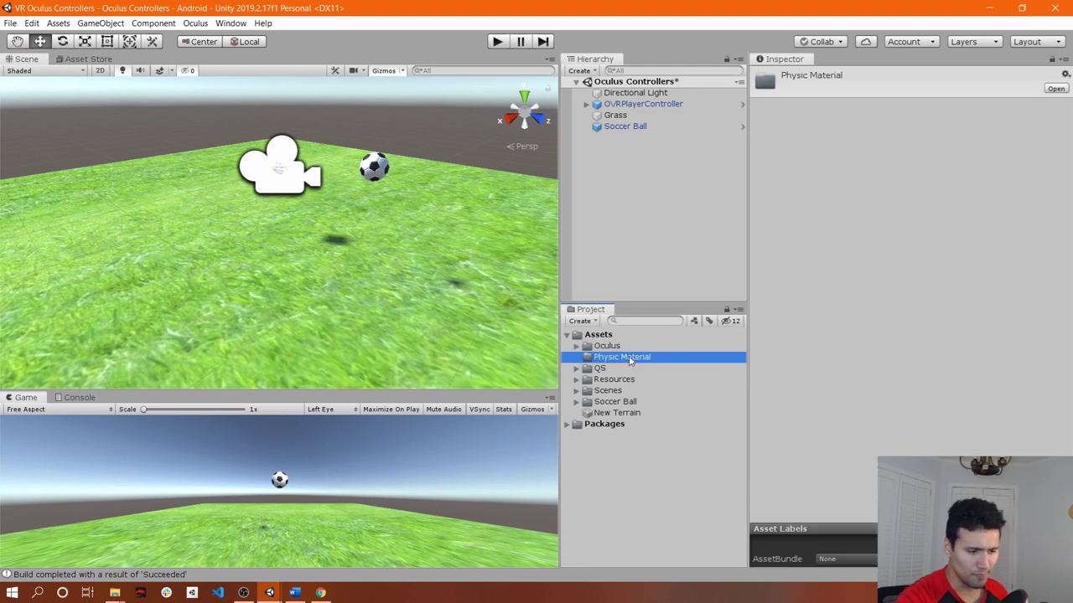
- Create a physic material named Bounce inside the Physic Material folder
{"action": "right_click", "coordinate": [627, 361]}
{"action": "mouse_move", "coordinate": [670, 75]}
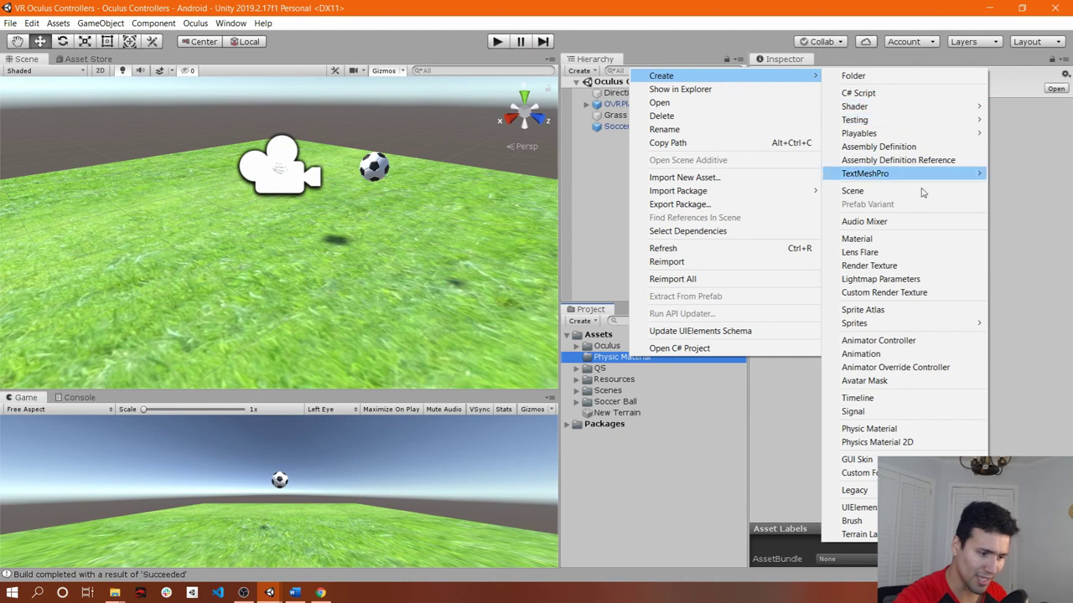
{"action": "left_click", "coordinate": [913, 430]}
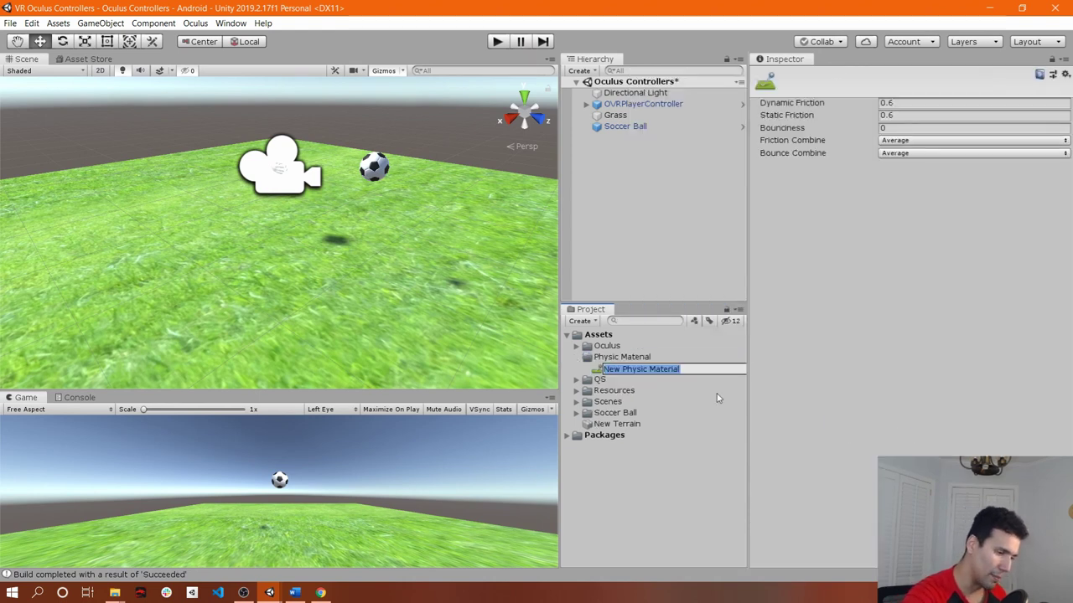
{"action": "type", "text": "Bounce"}
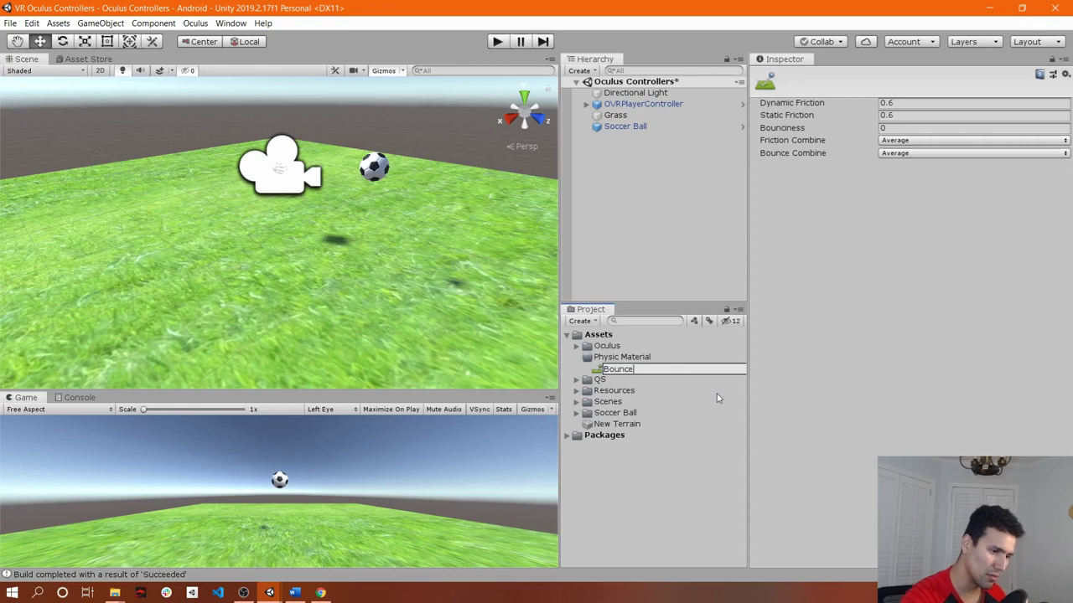
{"action": "key", "text": "Return"}
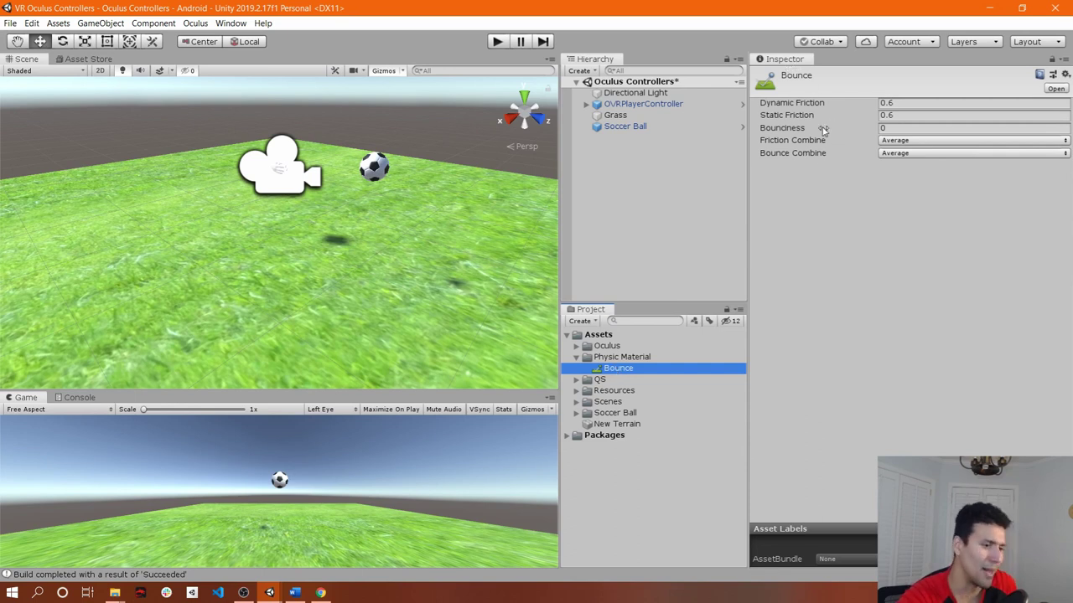
- Set the Bounce material's Bounciness to 1 and apply the material to the Soccer Ball in the scene
{"action": "left_click", "coordinate": [897, 127]}
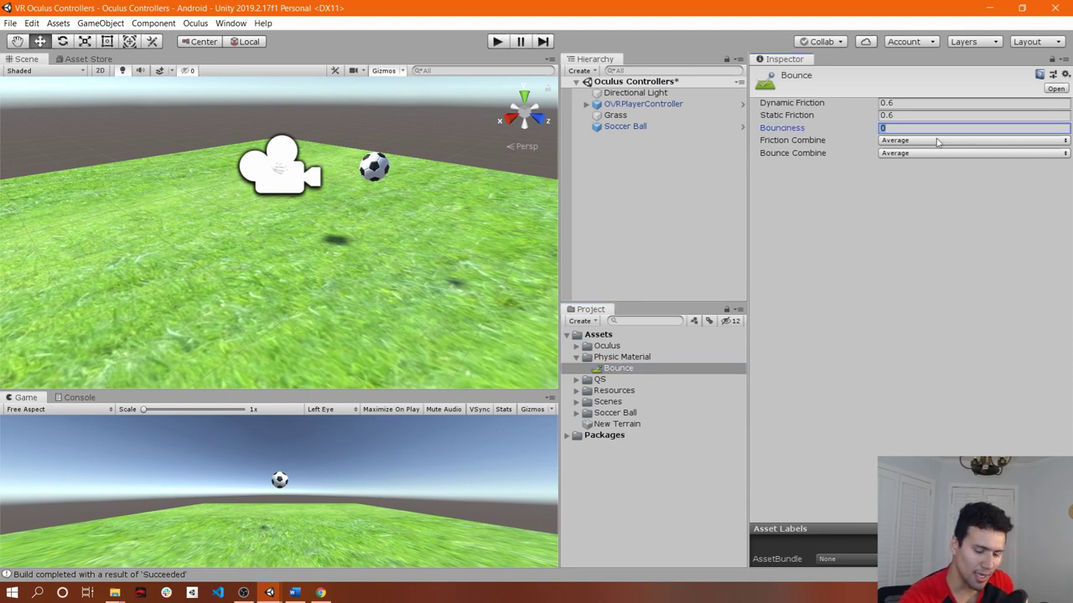
{"action": "type", "text": "1"}
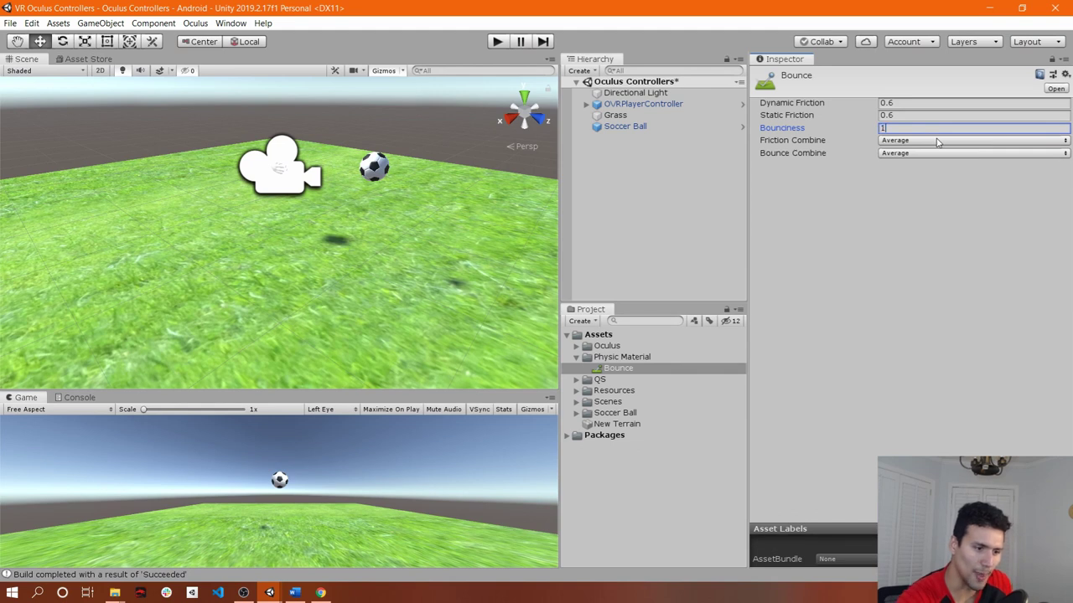
{"action": "left_click", "coordinate": [946, 178]}
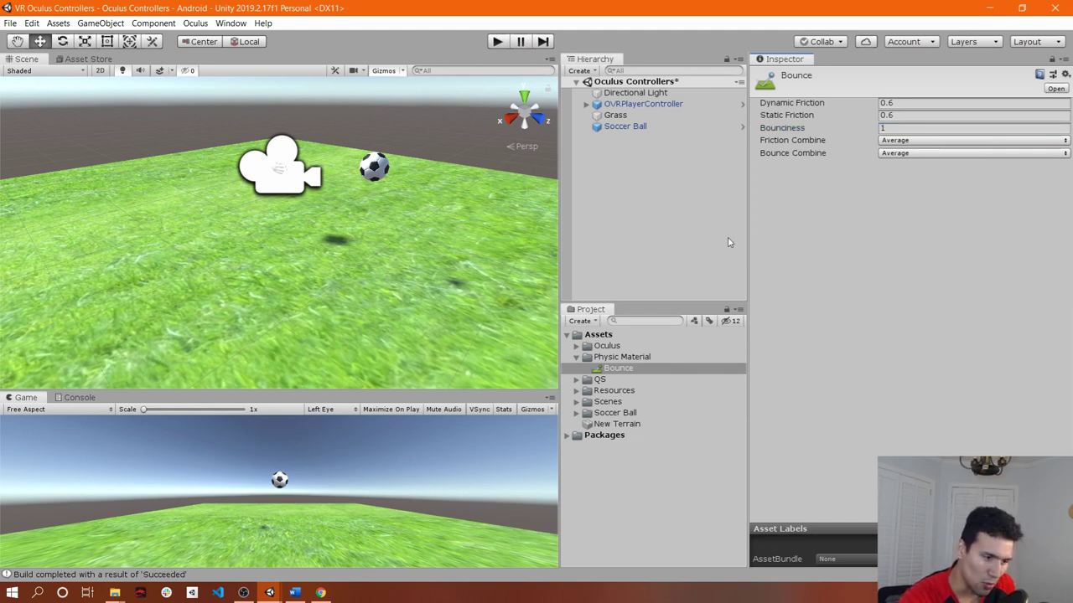
{"action": "left_click", "coordinate": [625, 372]}
{"action": "left_click_drag", "start_coordinate": [626, 373], "coordinate": [625, 130]}
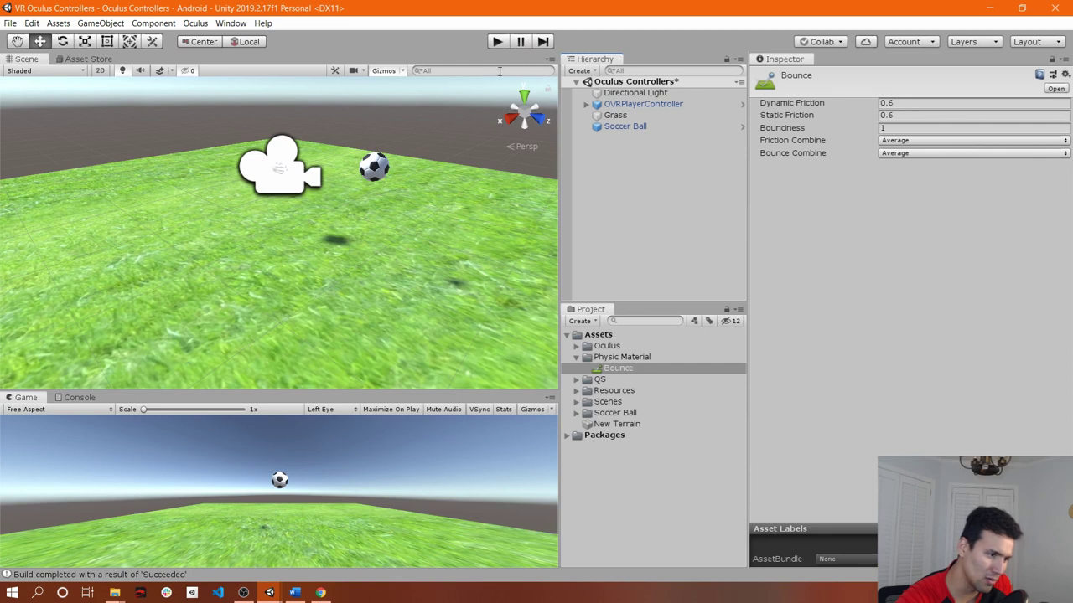
- Play the scene briefly to test how the soccer ball bounces, and stop it
{"action": "left_click", "coordinate": [498, 42]}
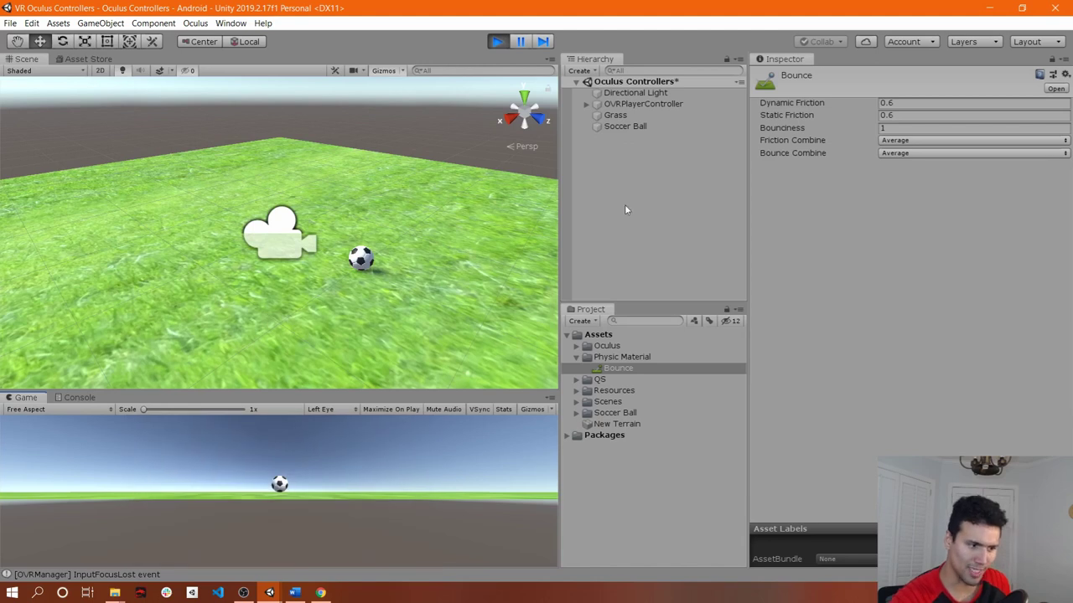
{"action": "left_click", "coordinate": [495, 42]}
{"action": "left_click", "coordinate": [495, 43]}
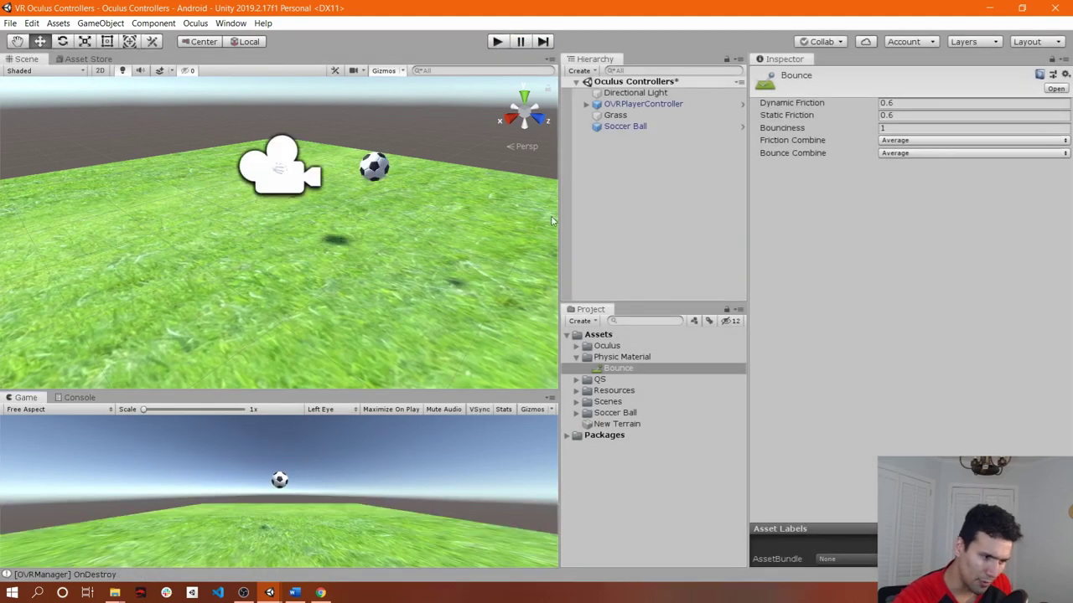
- Set the Bounce material's Bounciness to 0.8 and save the scene
{"action": "left_click", "coordinate": [918, 130]}
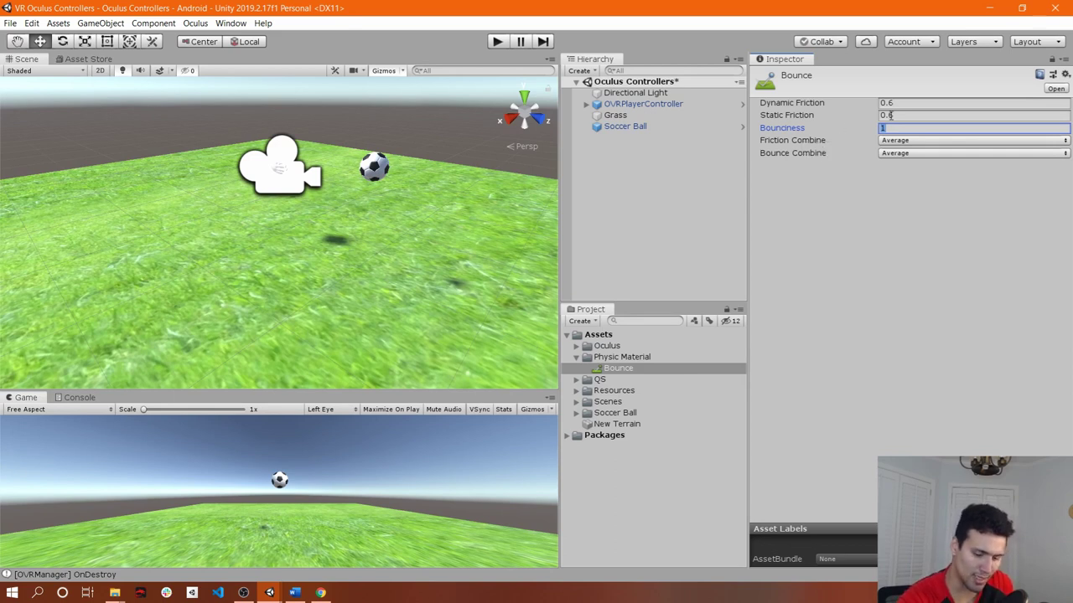
{"action": "type", "text": "0."}
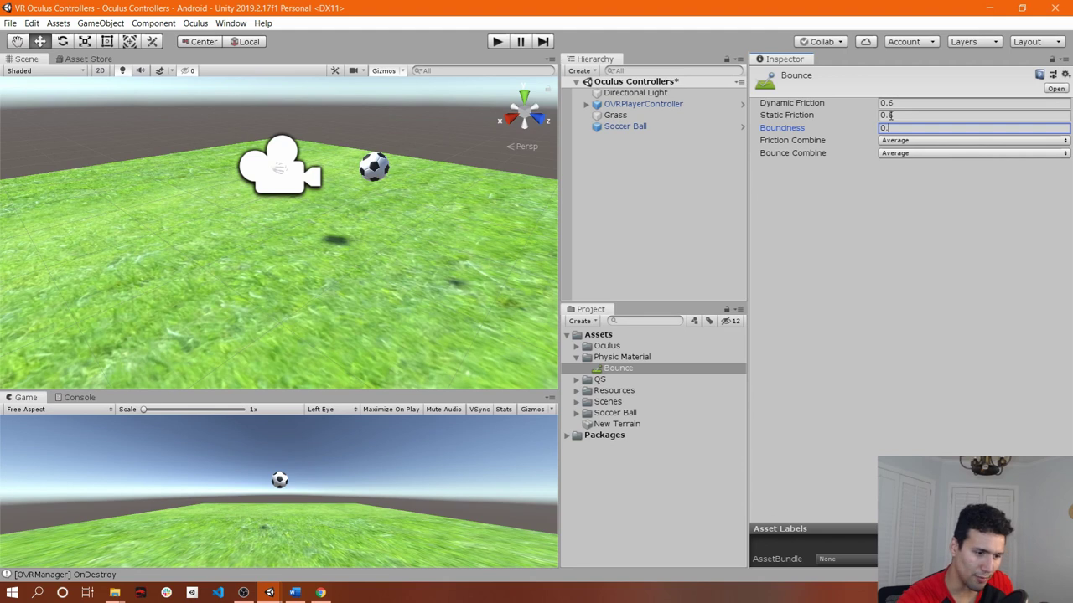
{"action": "type", "text": "5"}
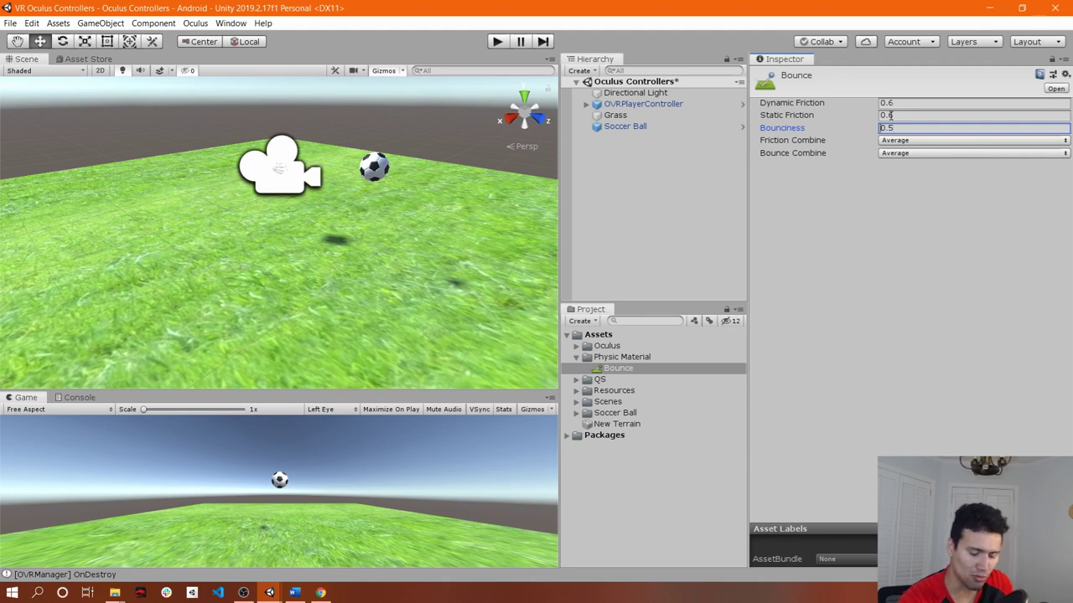
{"action": "type", "text": "5"}
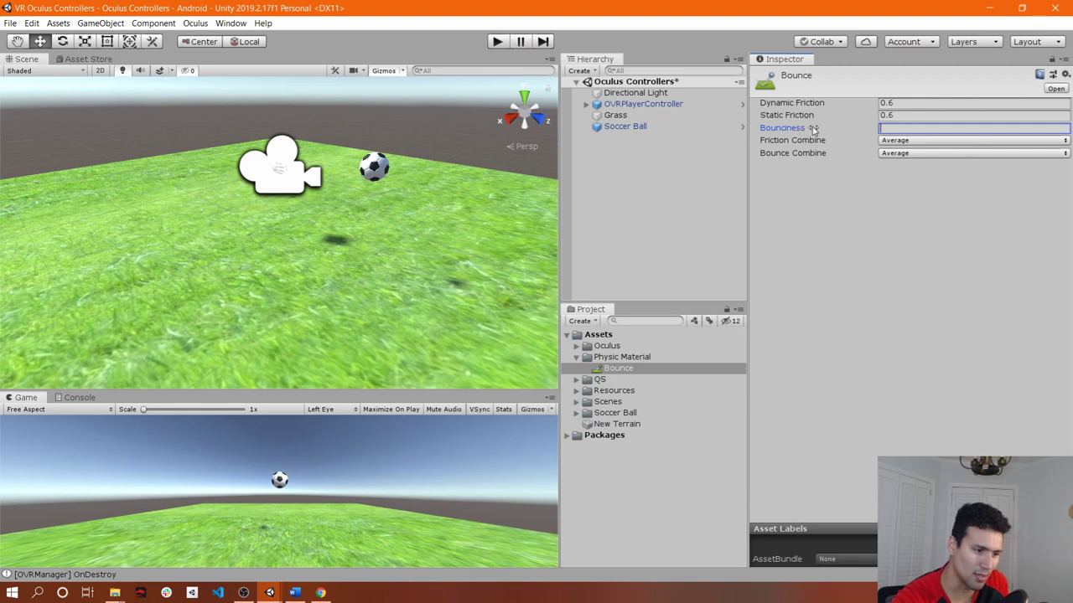
{"action": "type", "text": "0.8"}
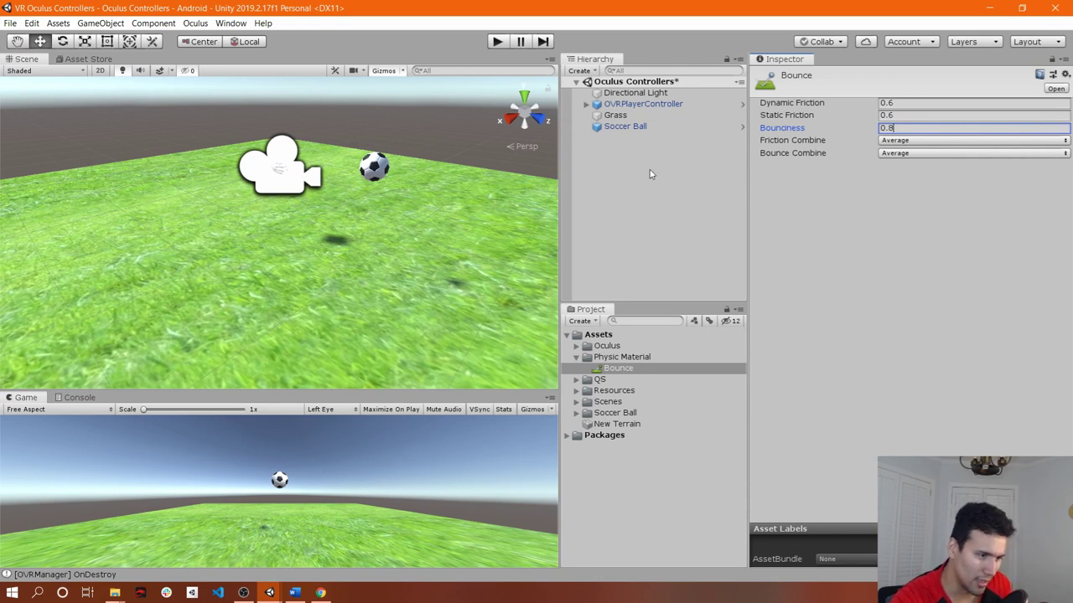
{"action": "key", "text": "ctrl+s"}
- Check the Soccer Ball's components, and run the scene again to test the ball's bounce with the reduced Bounciness
{"action": "left_click", "coordinate": [672, 137]}
{"action": "left_click", "coordinate": [666, 127]}
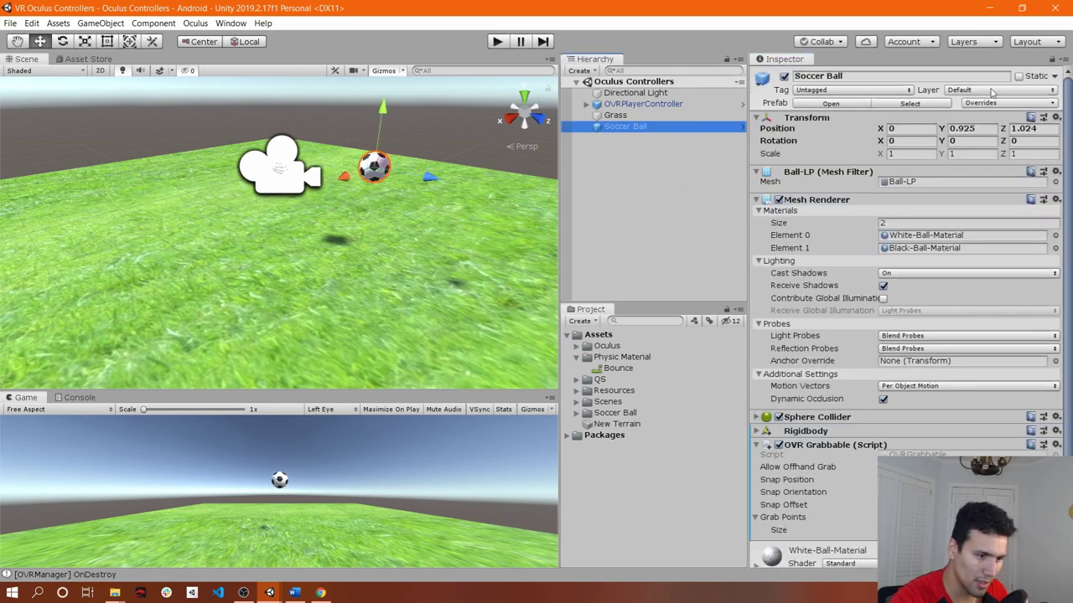
{"action": "left_click", "coordinate": [667, 161]}
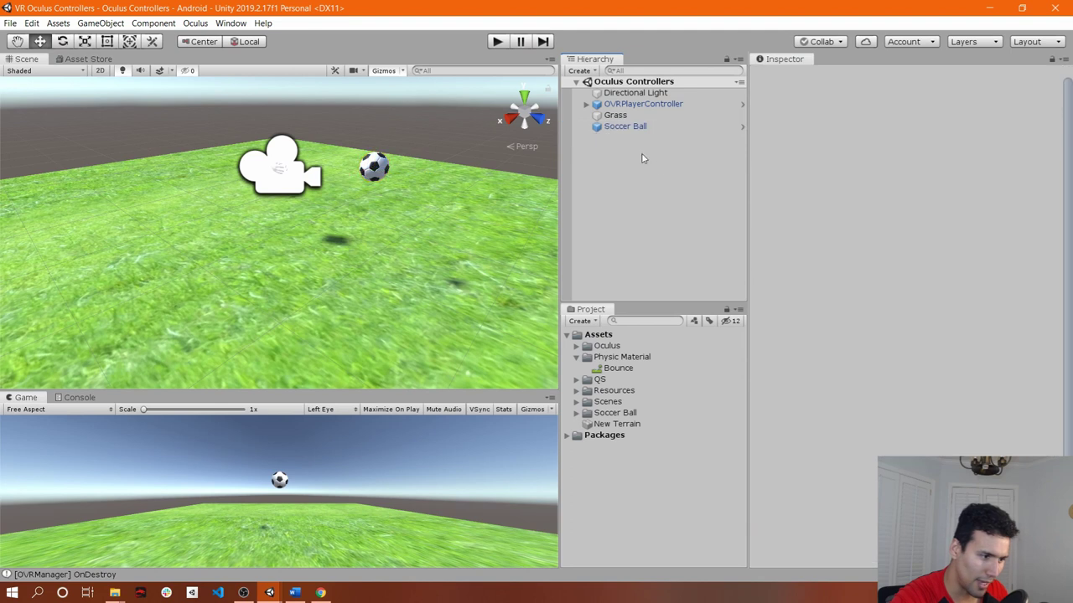
{"action": "left_click", "coordinate": [500, 43]}
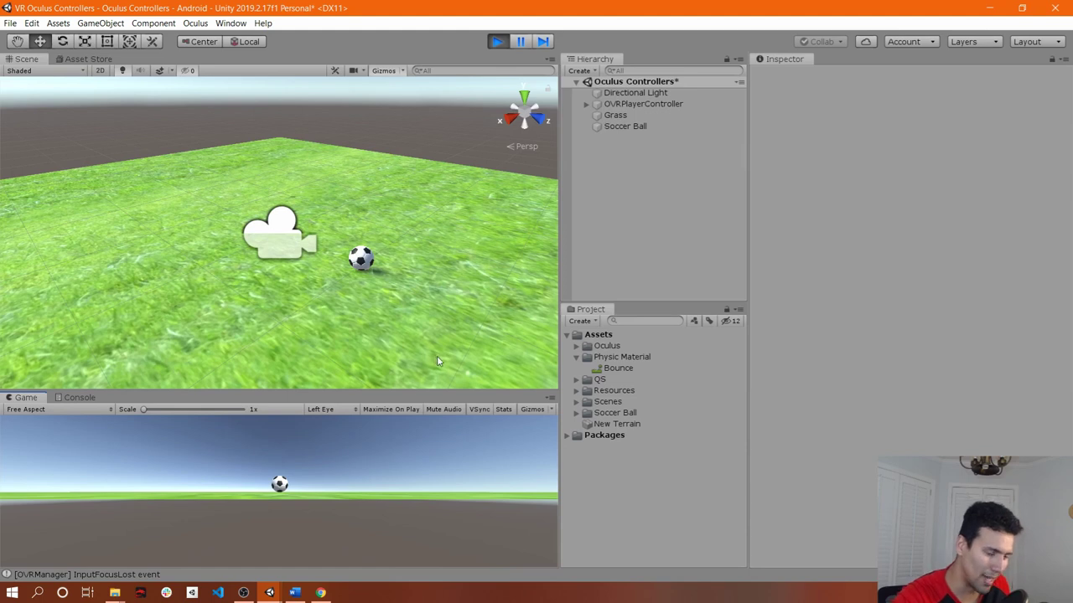
{"action": "left_click", "coordinate": [498, 42]}
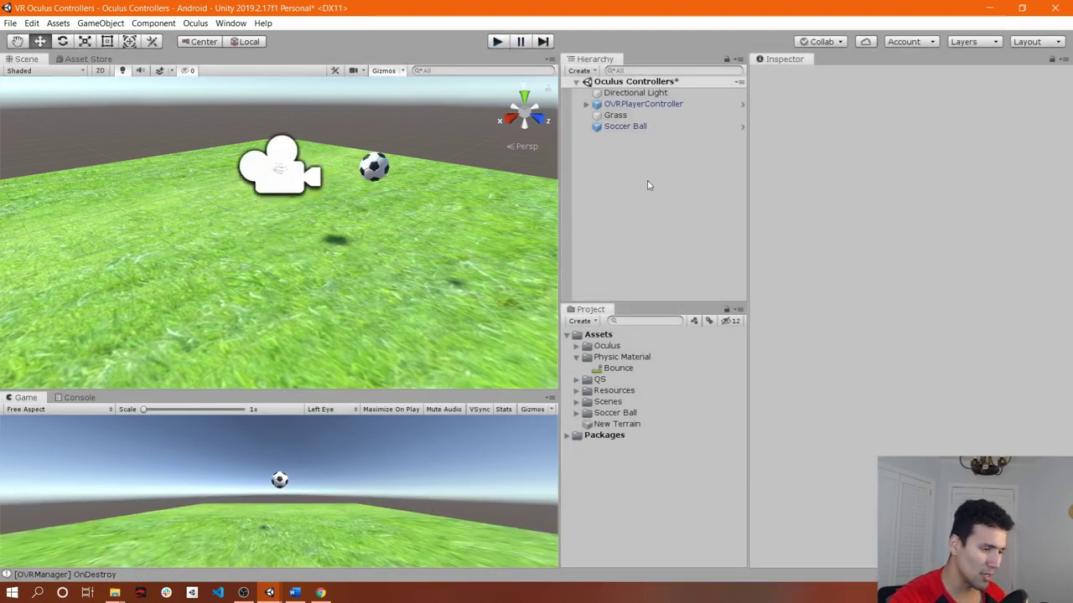